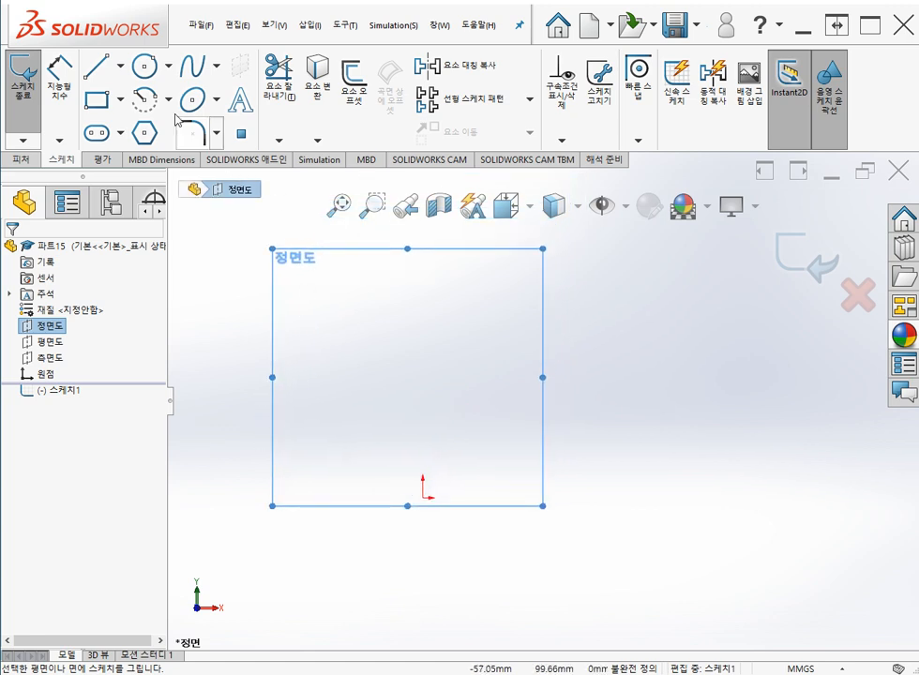
Sketch a vertical centerline about 70 mm long upward from the origin on the Front plane.
left_click(120, 66)
left_click(122, 108)
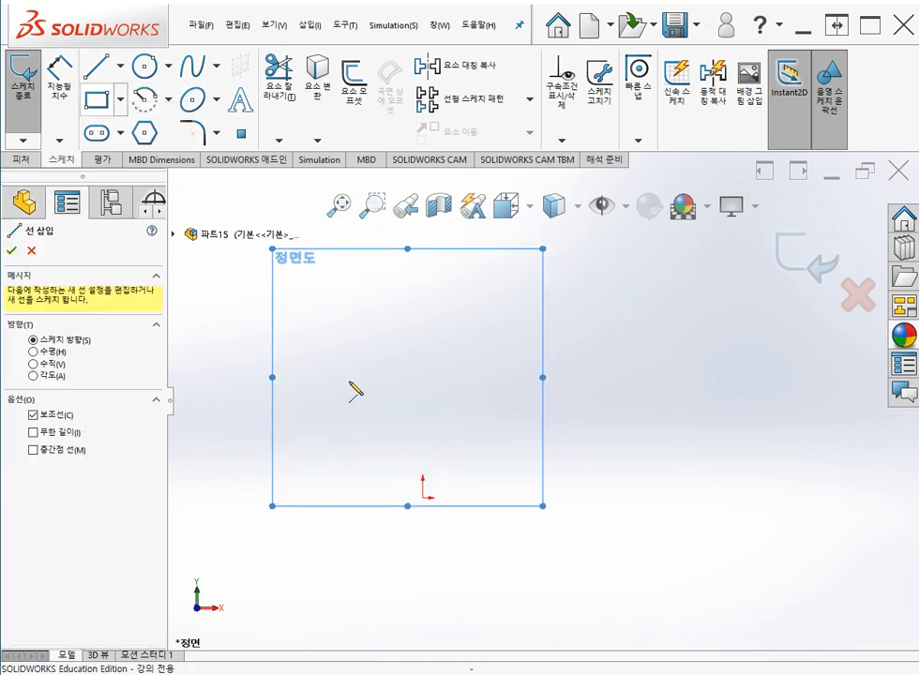
left_click(423, 498)
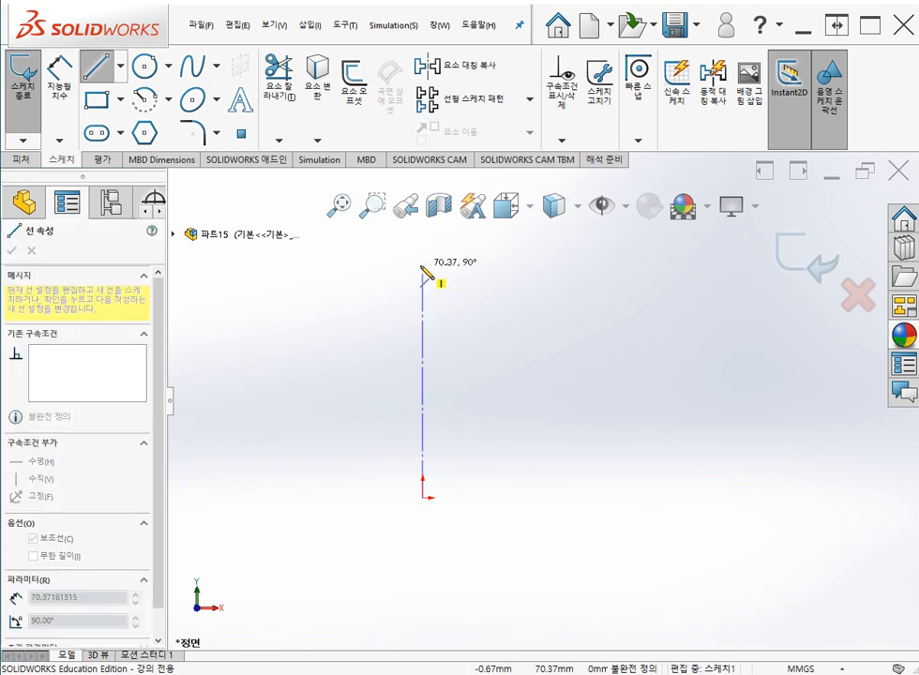
left_click(423, 266)
key("Escape")
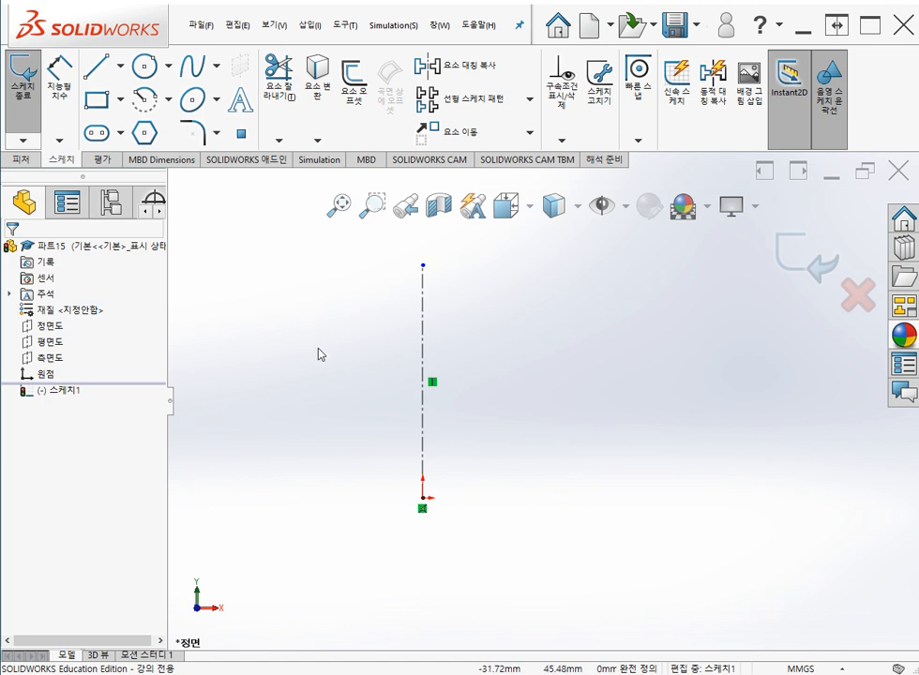
Sketch a closed stepped half-profile from the origin along the centerline, about 66 mm tall and 27 mm wide at the top, with a 45° shoulder.
left_click(99, 69)
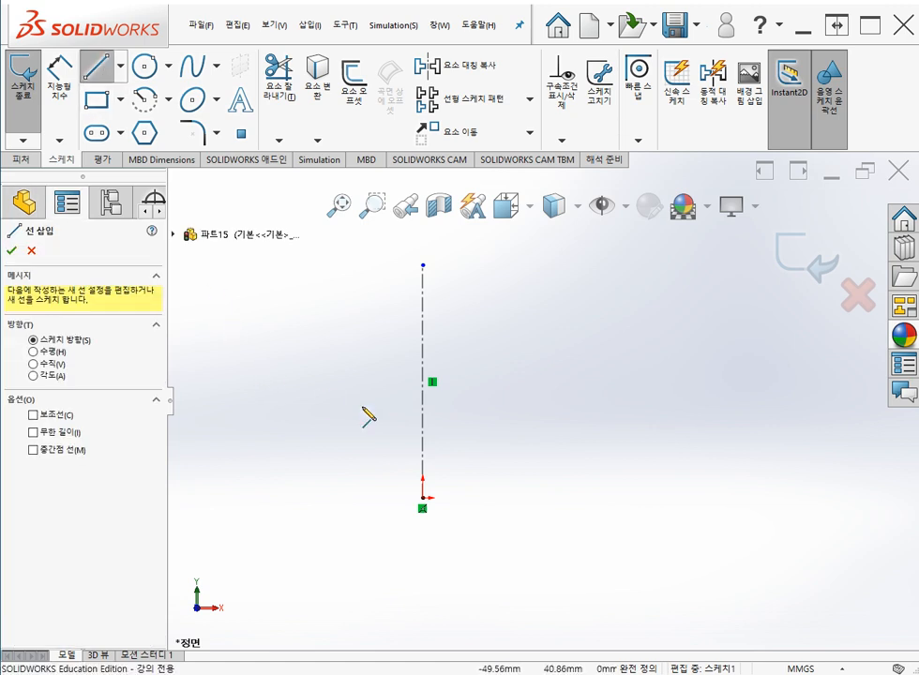
left_click(423, 498)
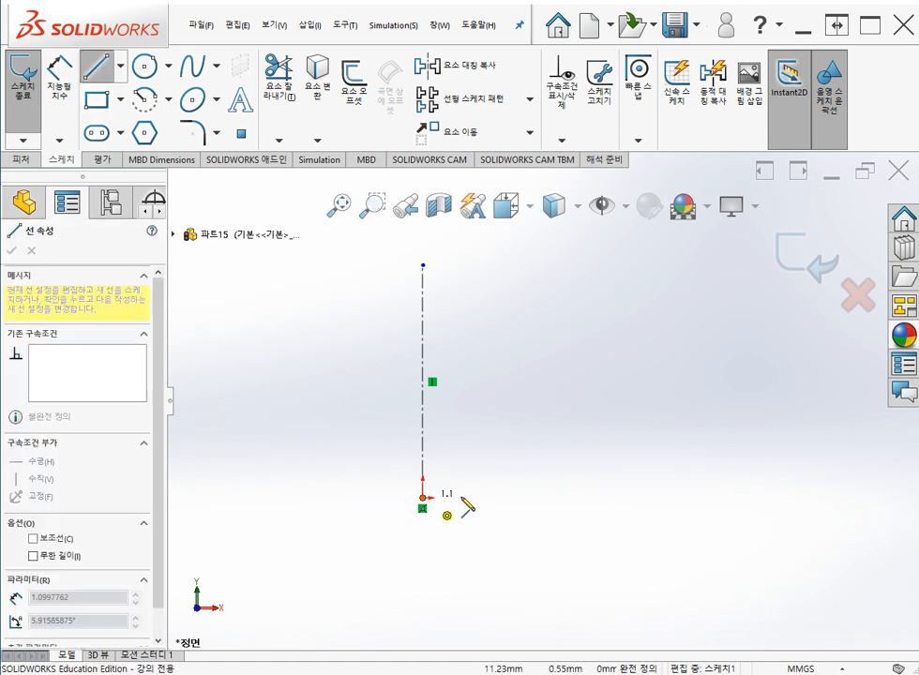
left_click(471, 498)
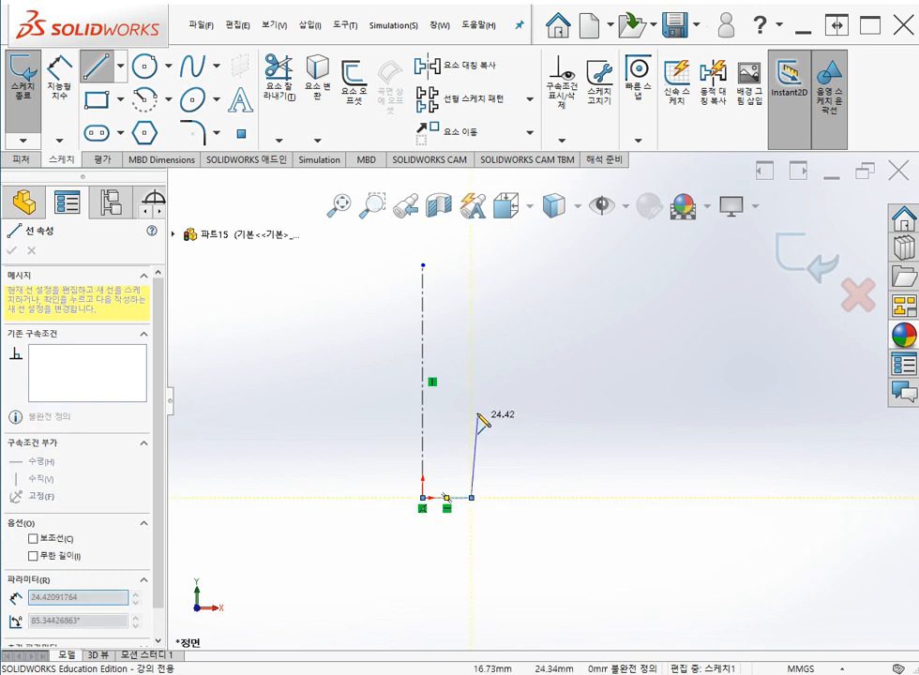
left_click(471, 396)
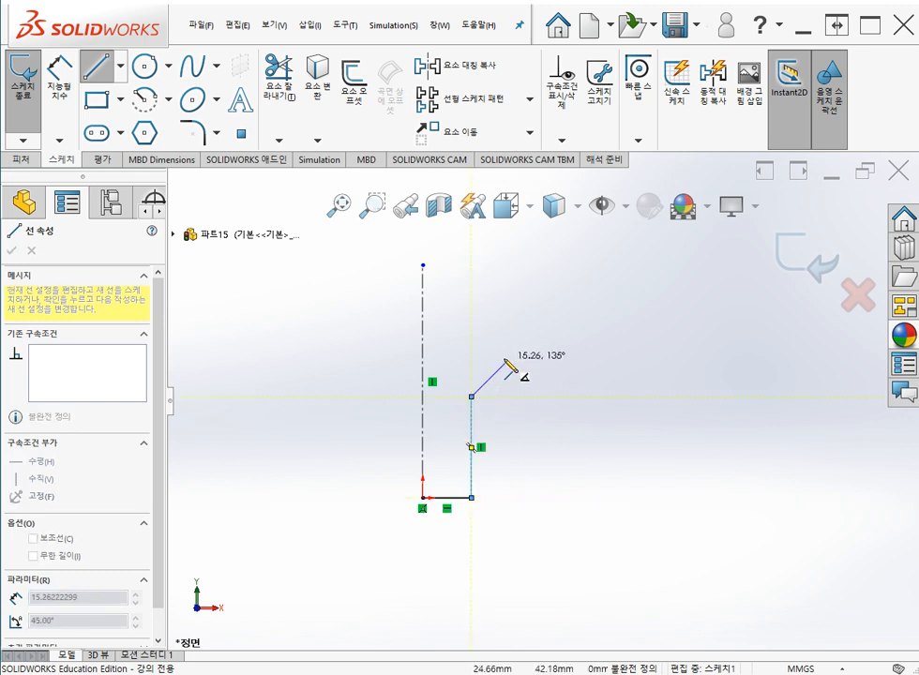
left_click(510, 358)
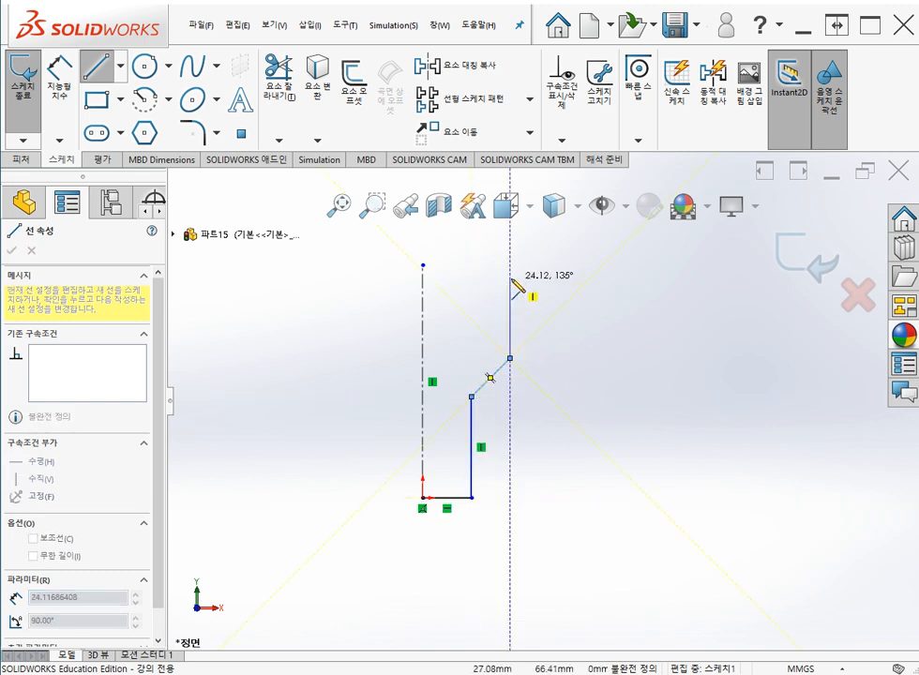
left_click(510, 278)
left_click(424, 279)
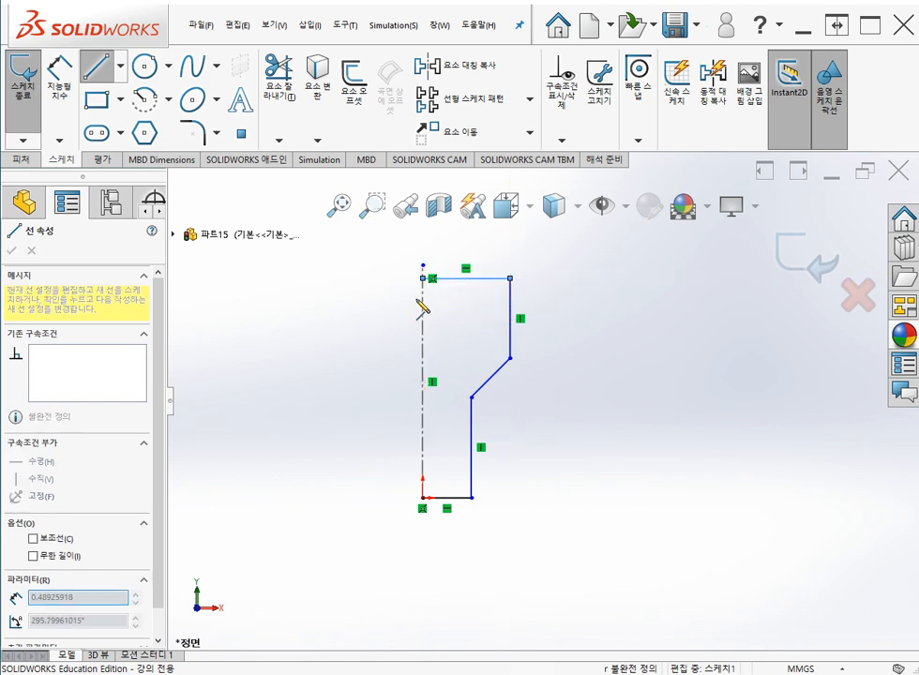
left_click(423, 497)
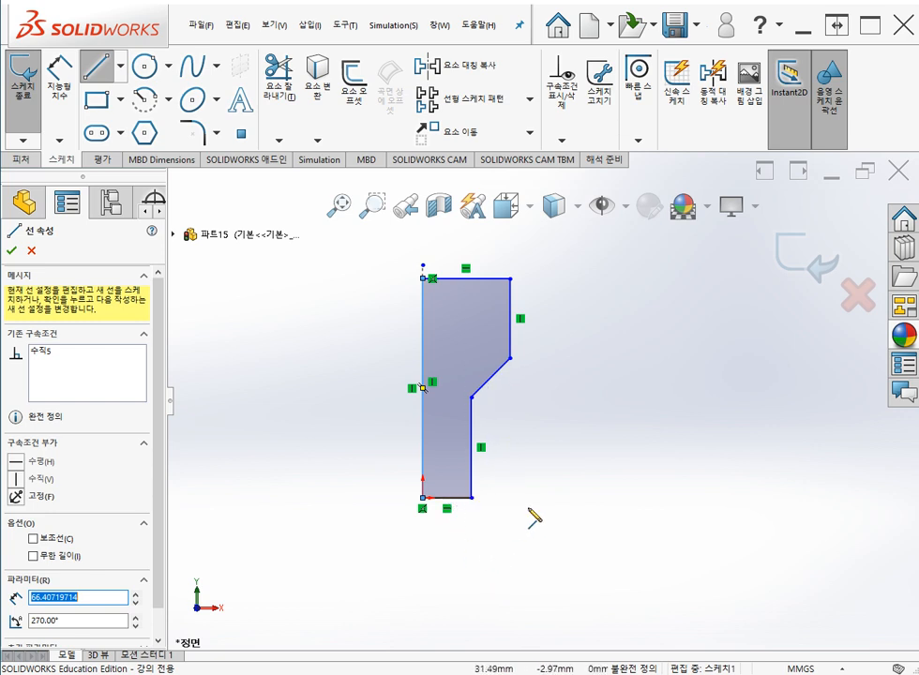
key("Escape")
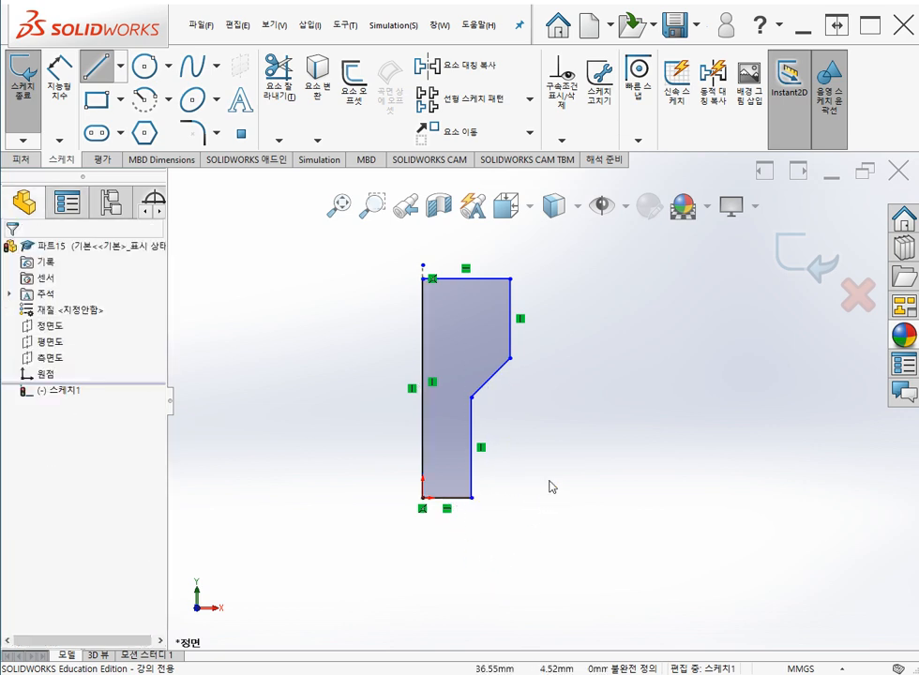
Dimension the profile's overall height between its top and bottom edges as 100 mm.
key("z")
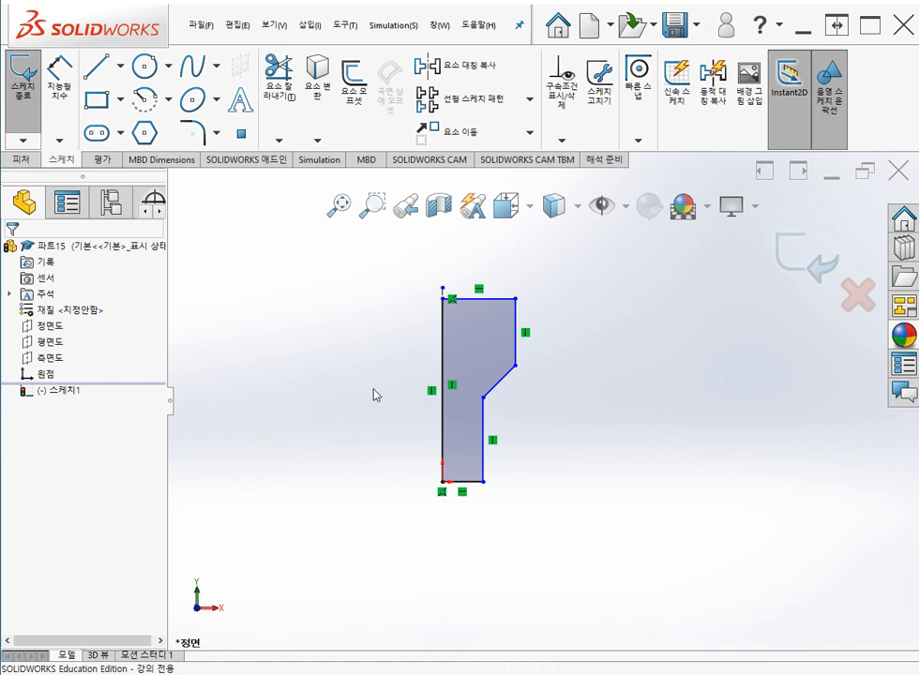
left_click(60, 87)
left_click(488, 301)
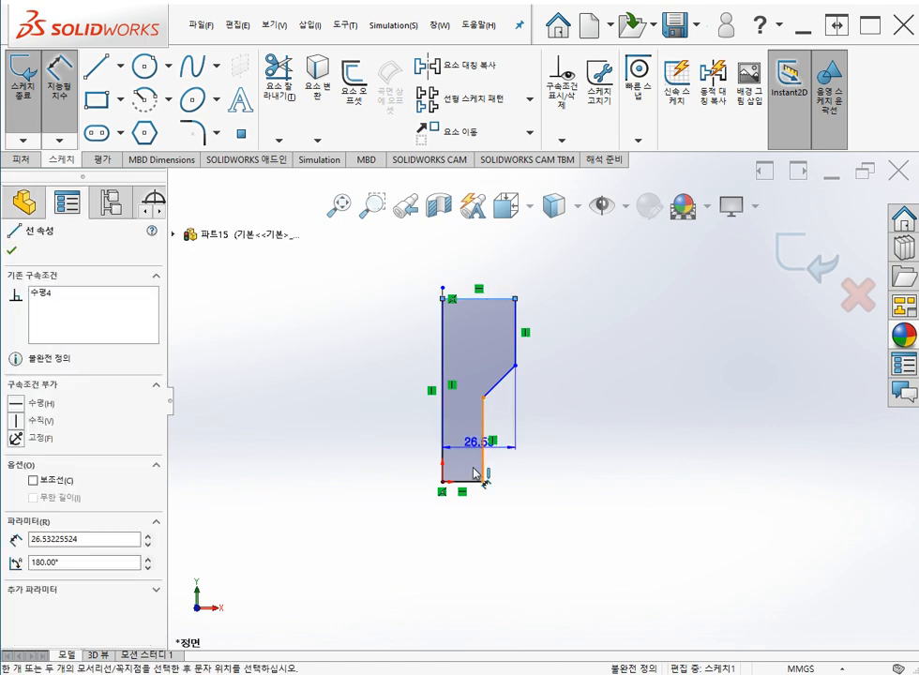
left_click(477, 482)
left_click(593, 413)
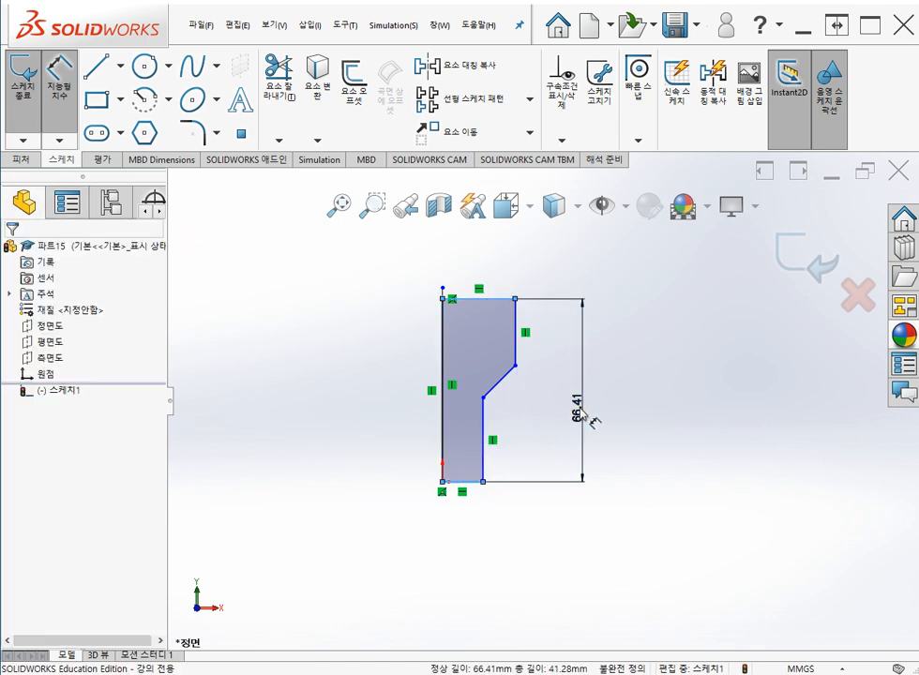
type("100")
key("Return")
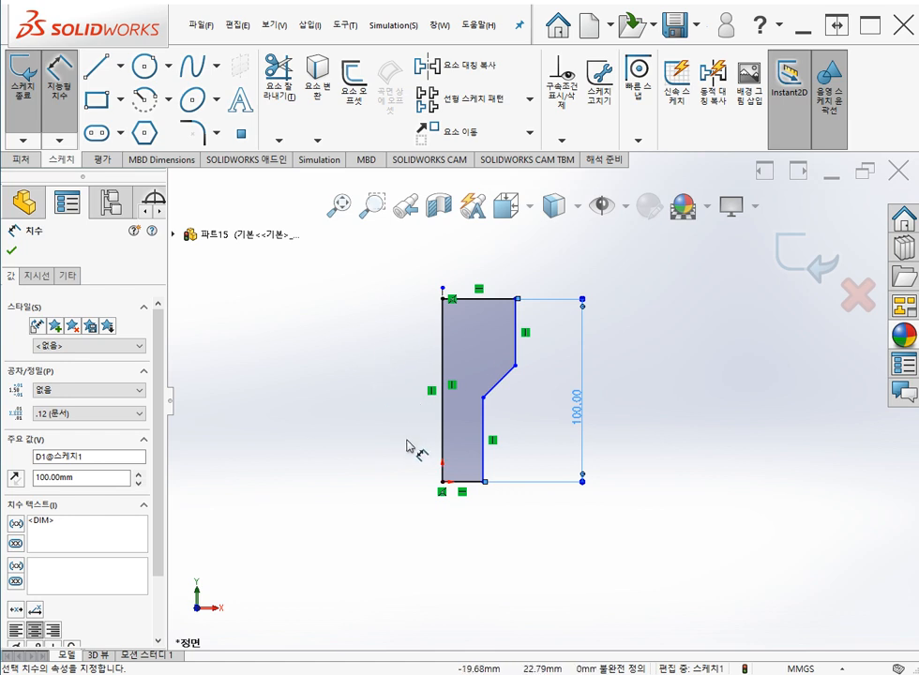
left_click(484, 453)
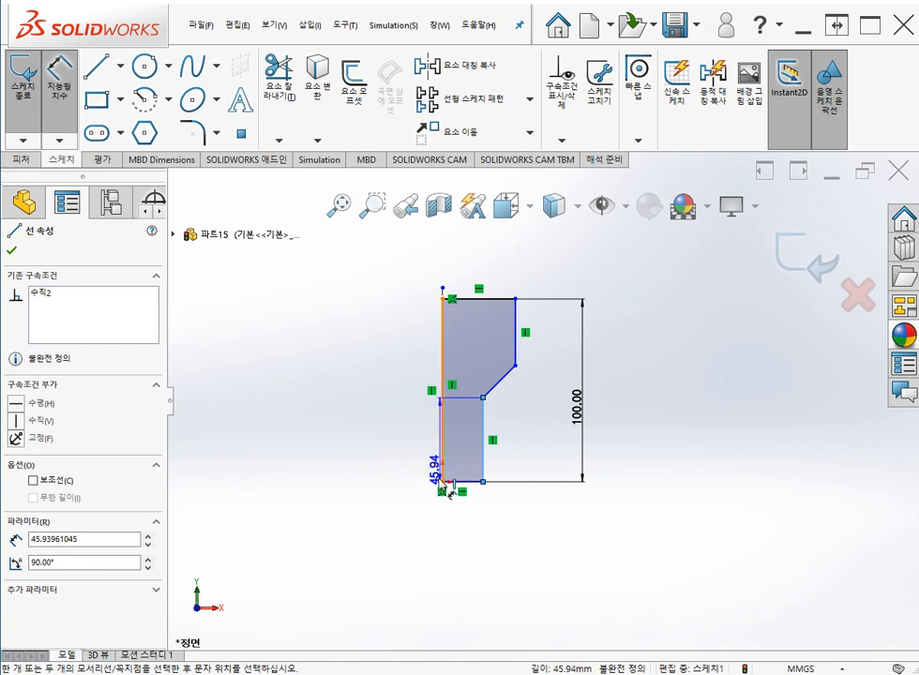
left_click(450, 486)
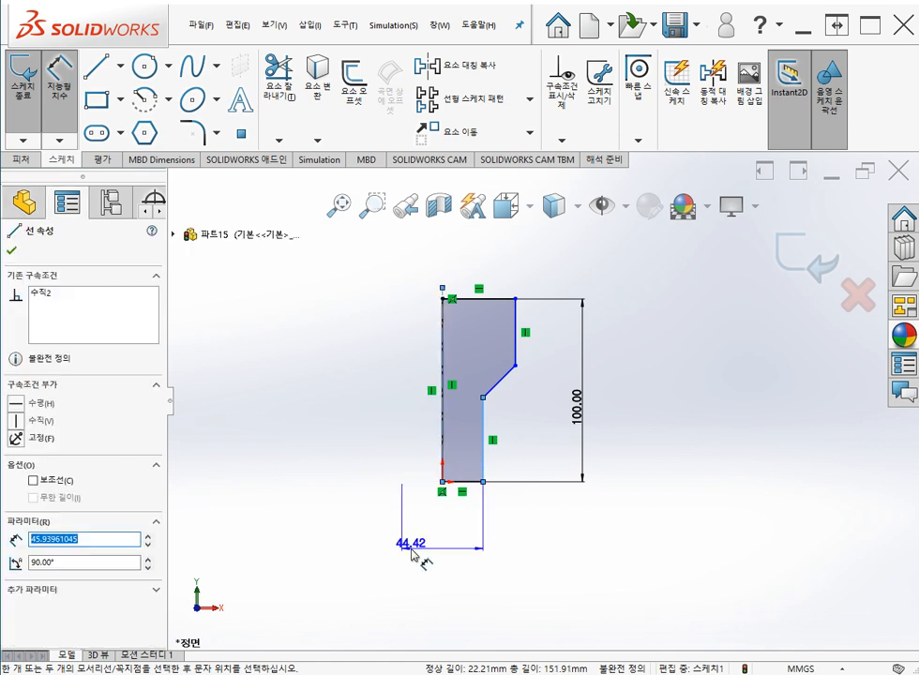
key("Escape")
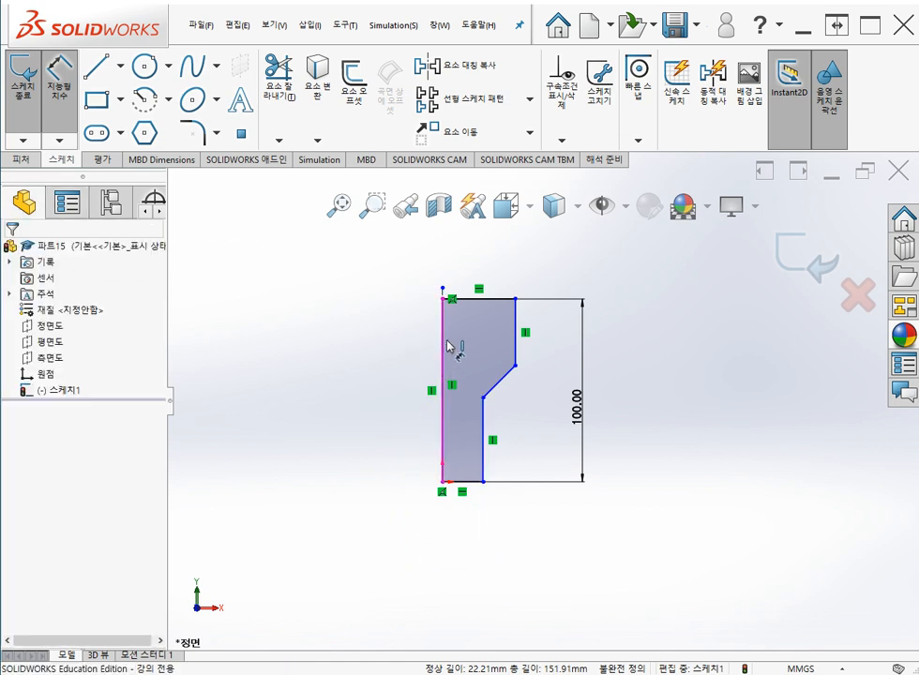
key("Escape")
Extend the centerline's upper endpoint above the profile to about 128 mm from the origin.
left_click_drag(443, 289, 443, 246)
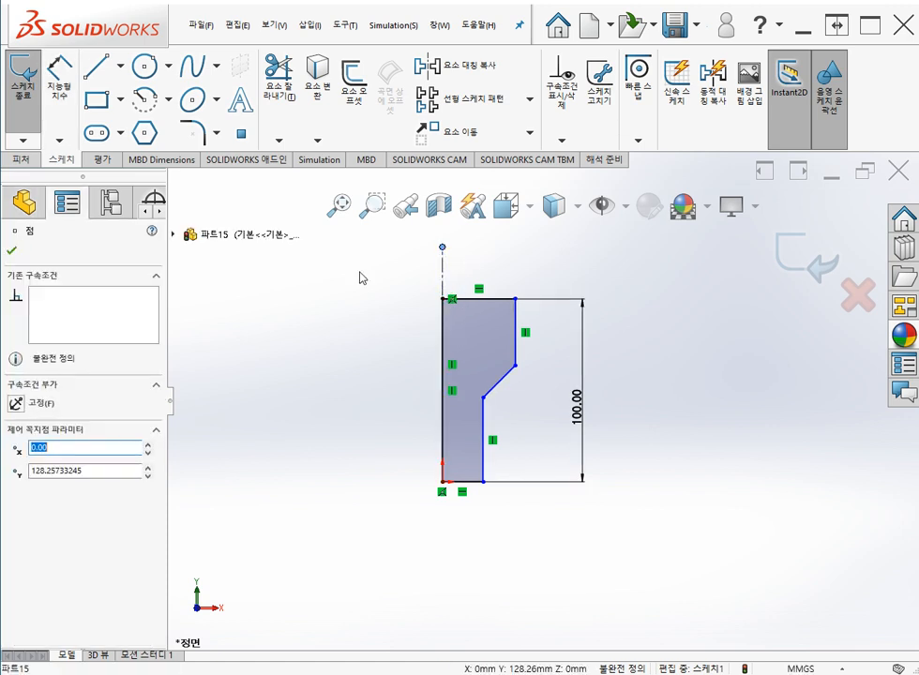
left_click(419, 322)
Try to dimension the lower vertical edge against the centerline, placing the dimension below the profile.
left_click(60, 82)
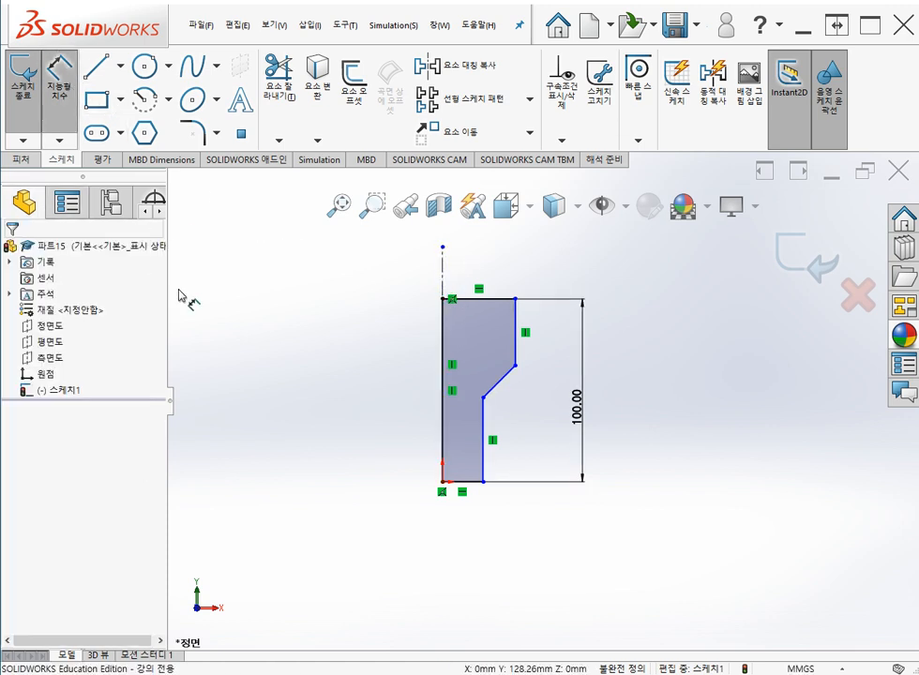
left_click(484, 433)
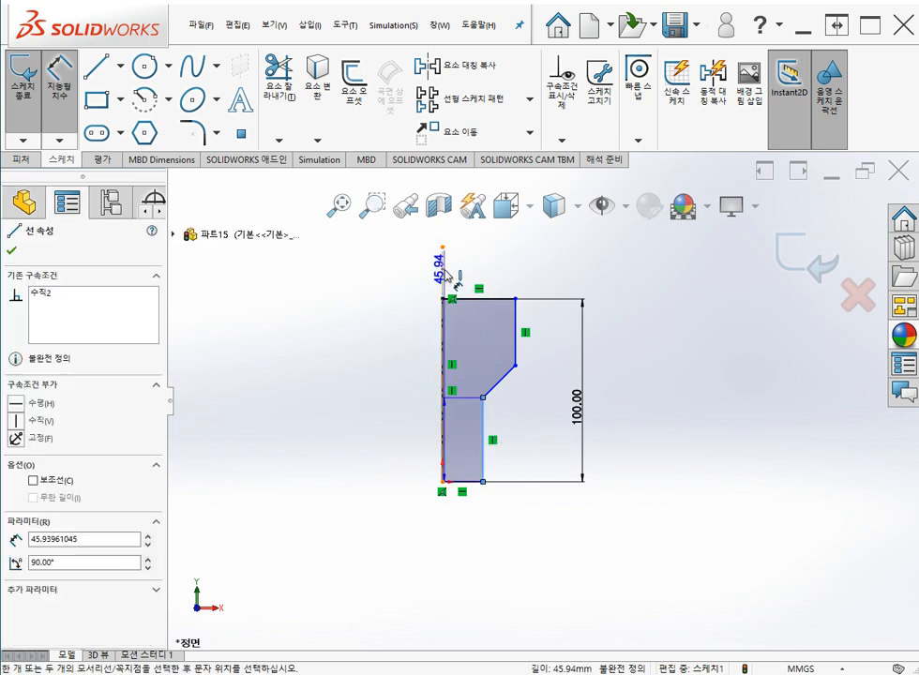
left_click(443, 279)
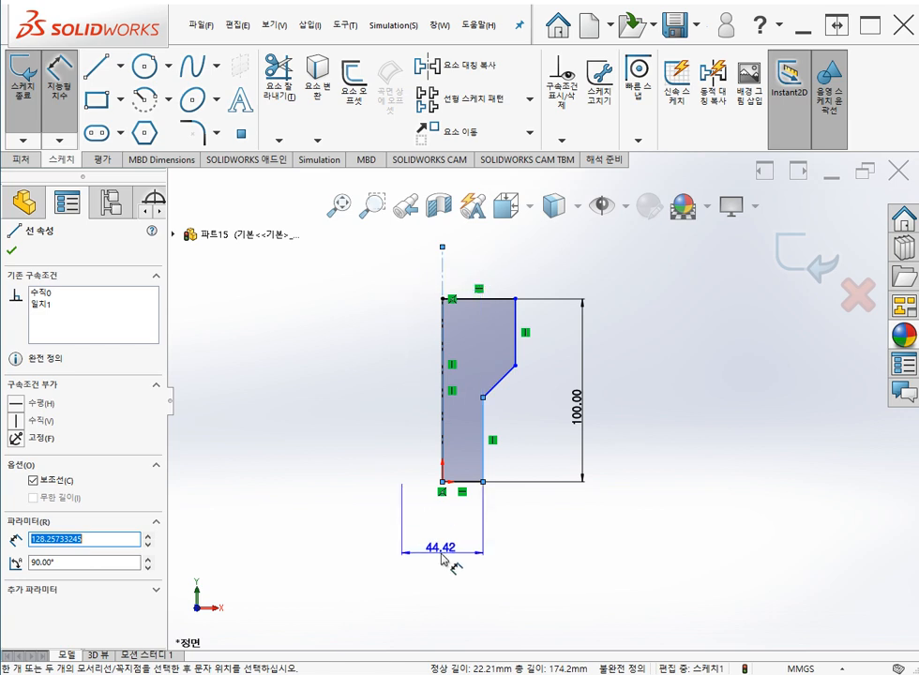
left_click(448, 559)
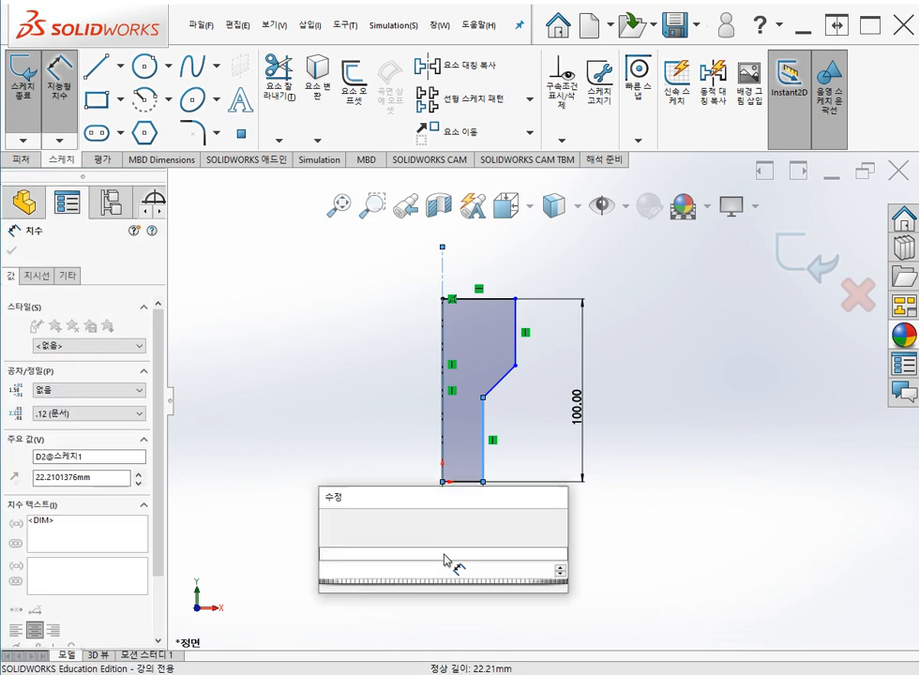
key("Return")
right_click(439, 550)
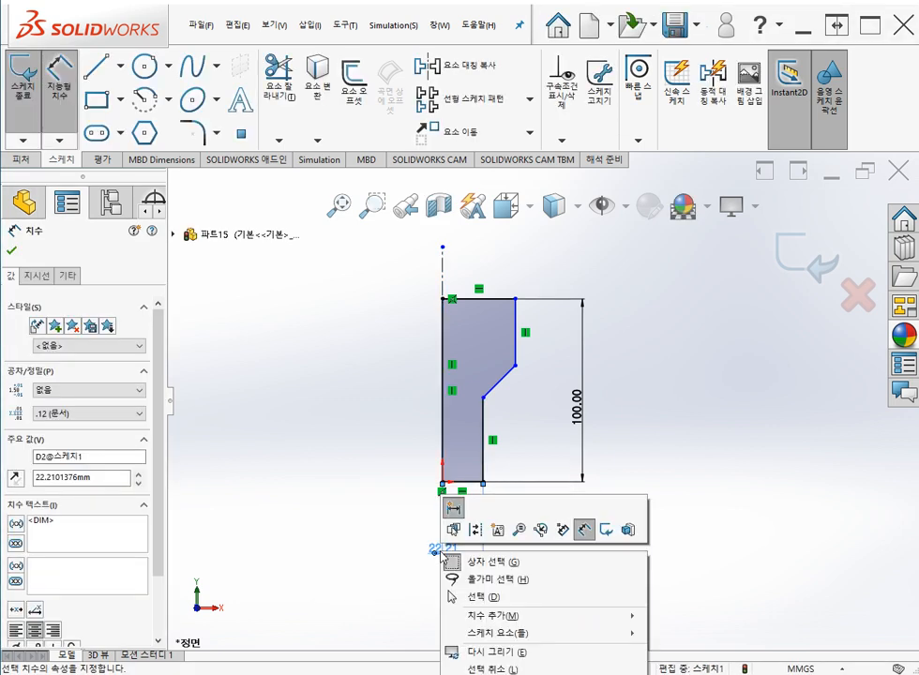
key("Escape")
key("Escape")
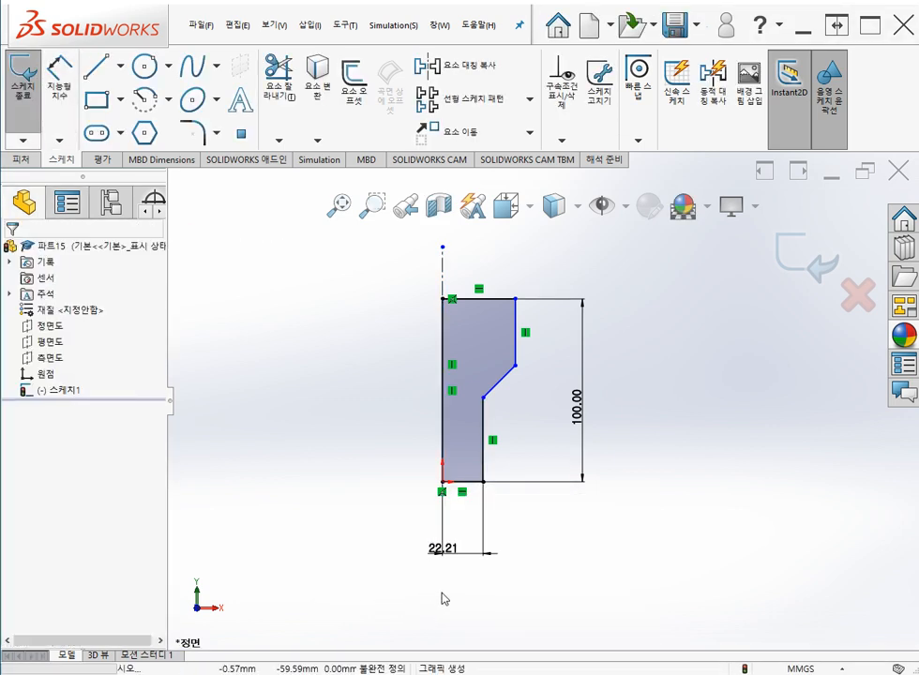
Delete the horizontal dimension below the profile.
left_click(474, 554)
right_click(474, 553)
left_click(482, 536)
Dimension the lower section's diameter across the centerline as 40 mm, placed below the profile.
left_click(58, 80)
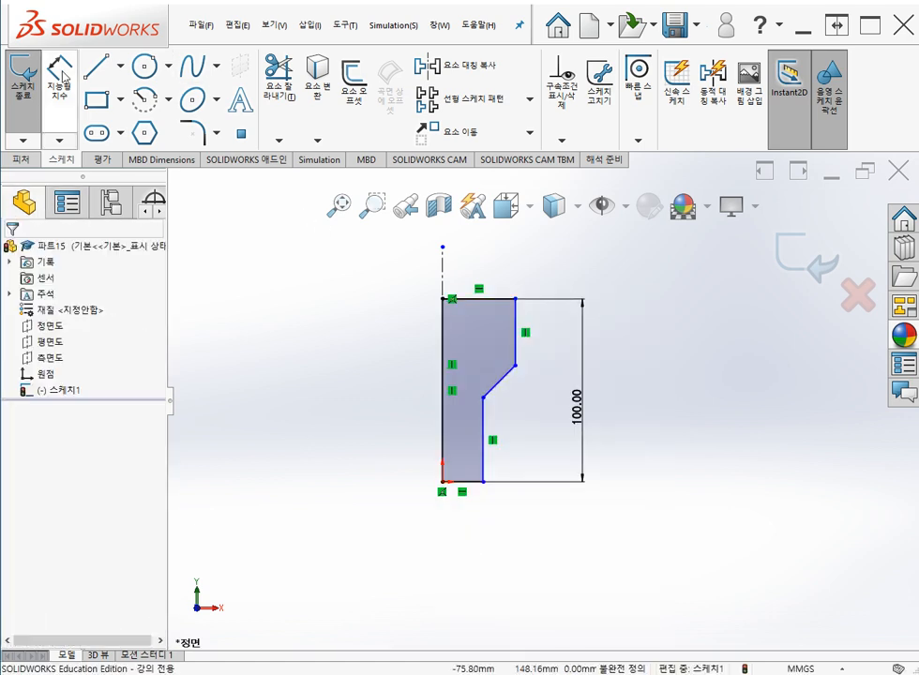
left_click(484, 429)
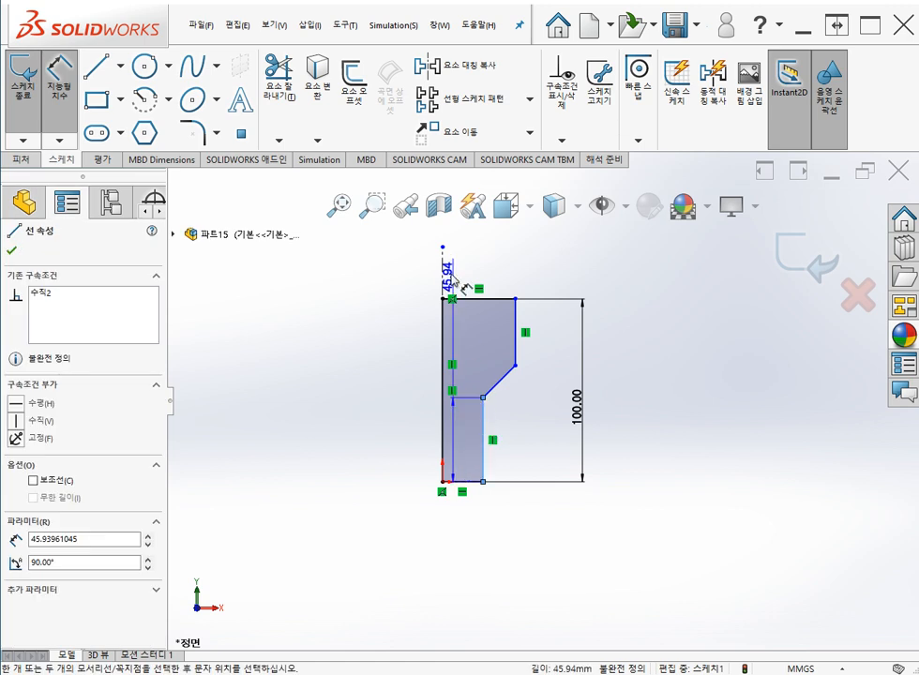
left_click(442, 286)
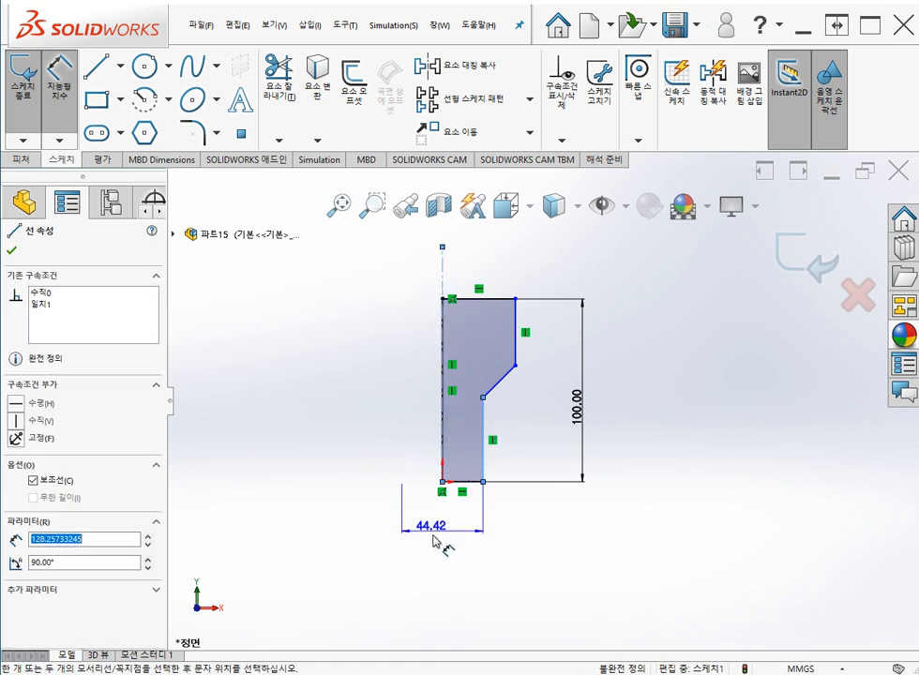
left_click(437, 551)
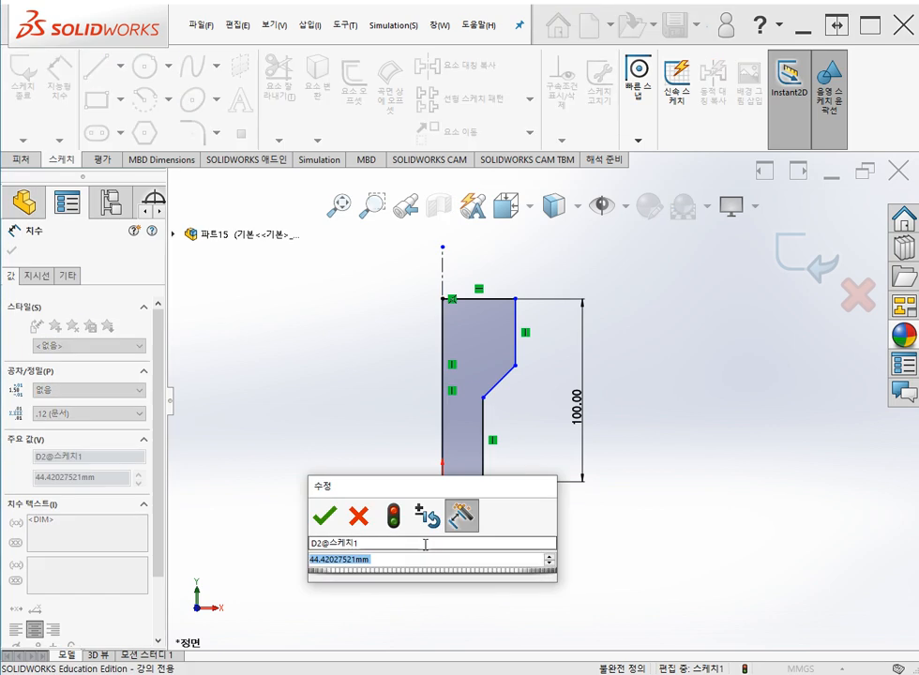
key("Return")
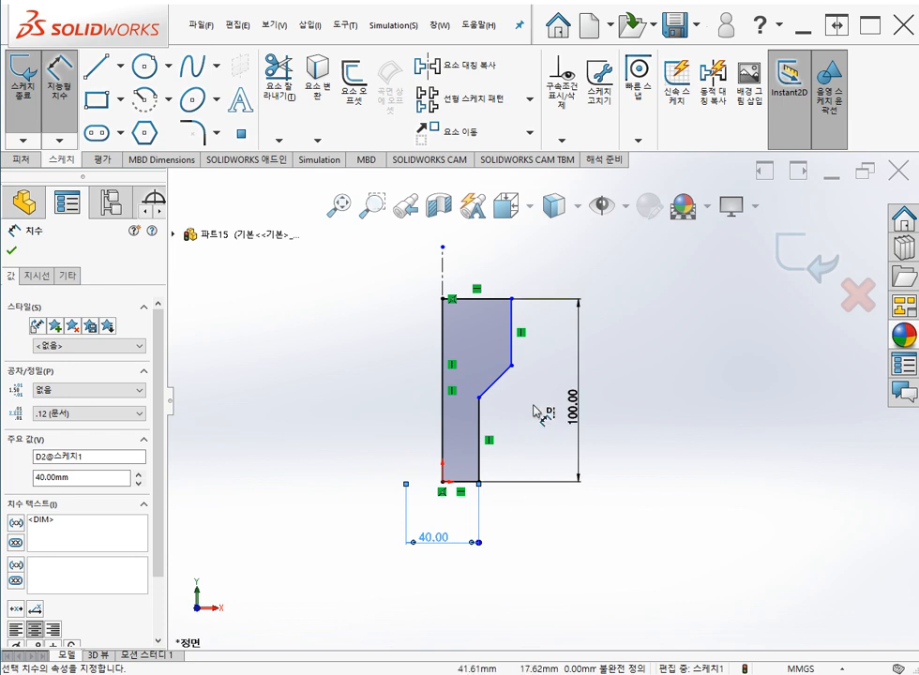
Dimension the upper section's diameter across the centerline as 70 mm, placed above the profile.
left_click(514, 317)
left_click(443, 281)
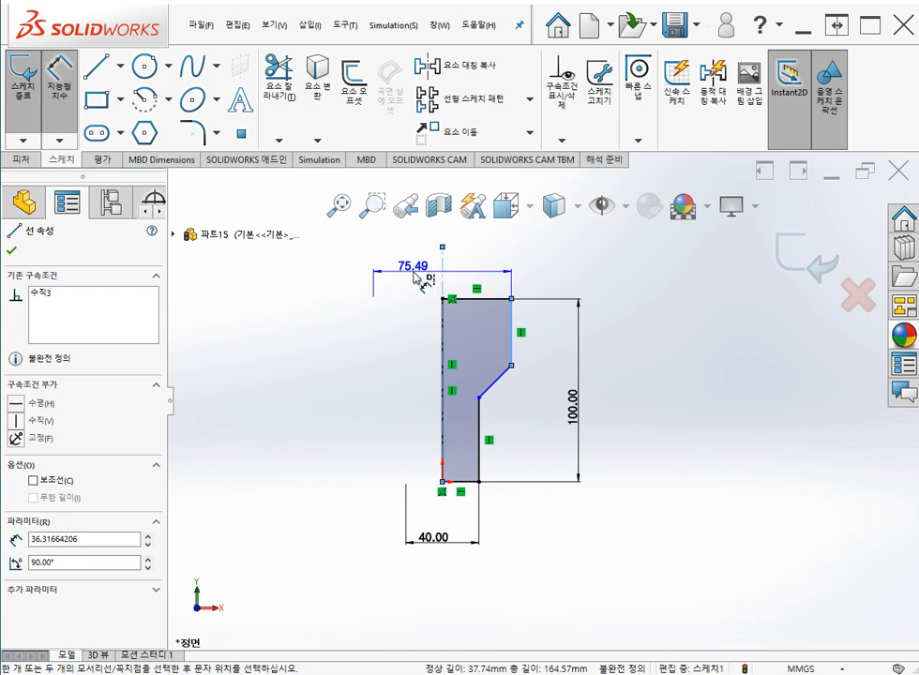
left_click(412, 274)
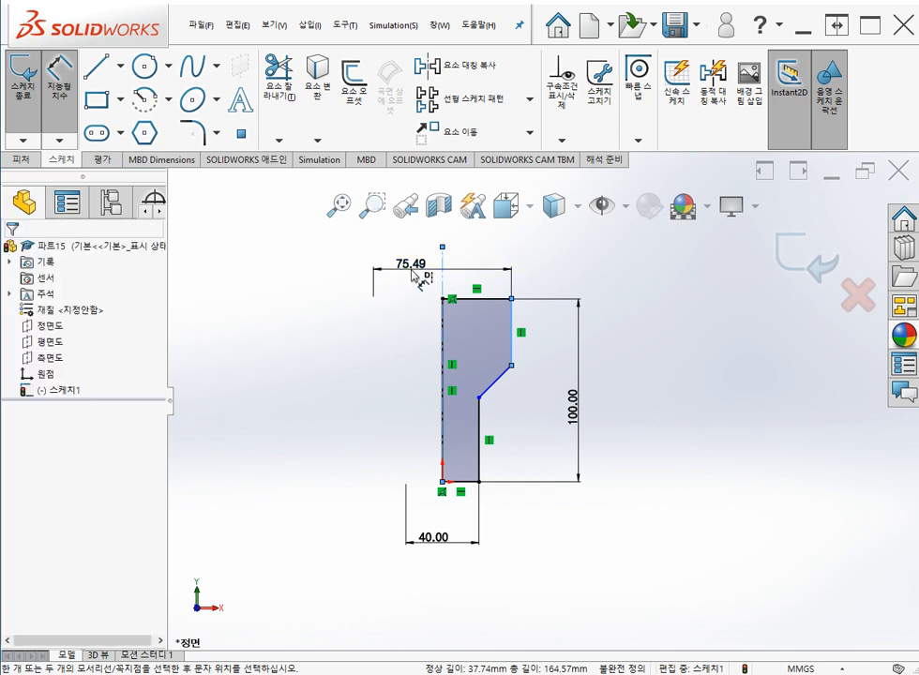
type("70")
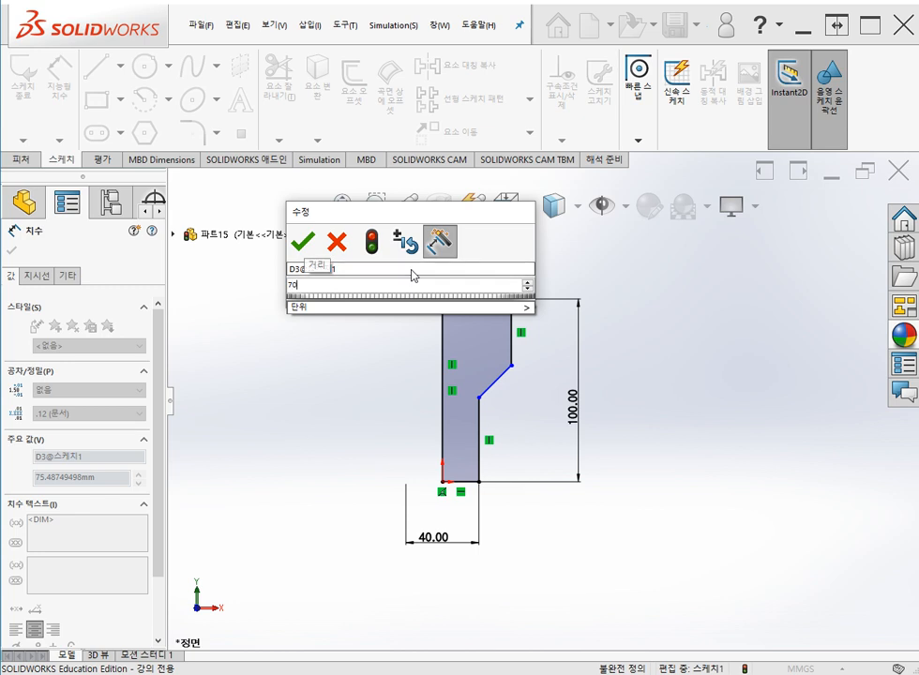
key("Return")
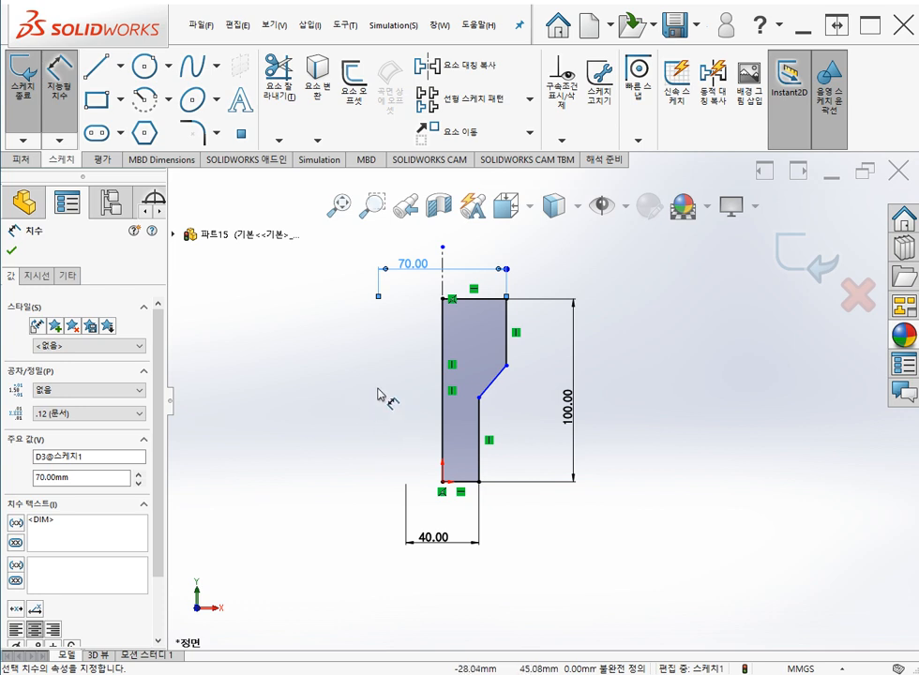
key("Escape")
Dimension the upper section's outer vertical edge as 40 mm, placed between the profile and the overall height dimension.
left_click(59, 80)
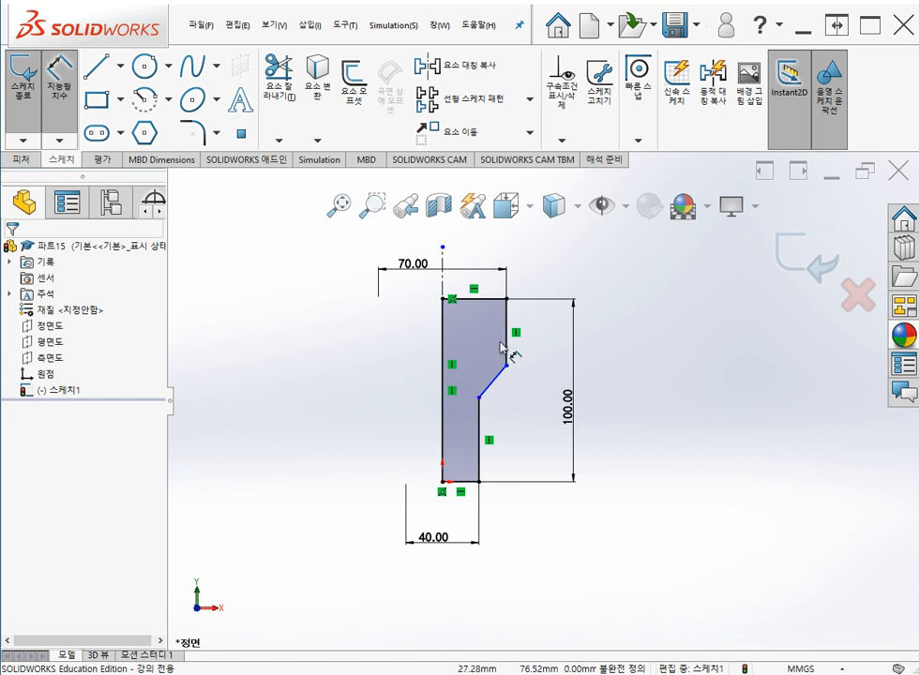
left_click(507, 349)
left_click(555, 357)
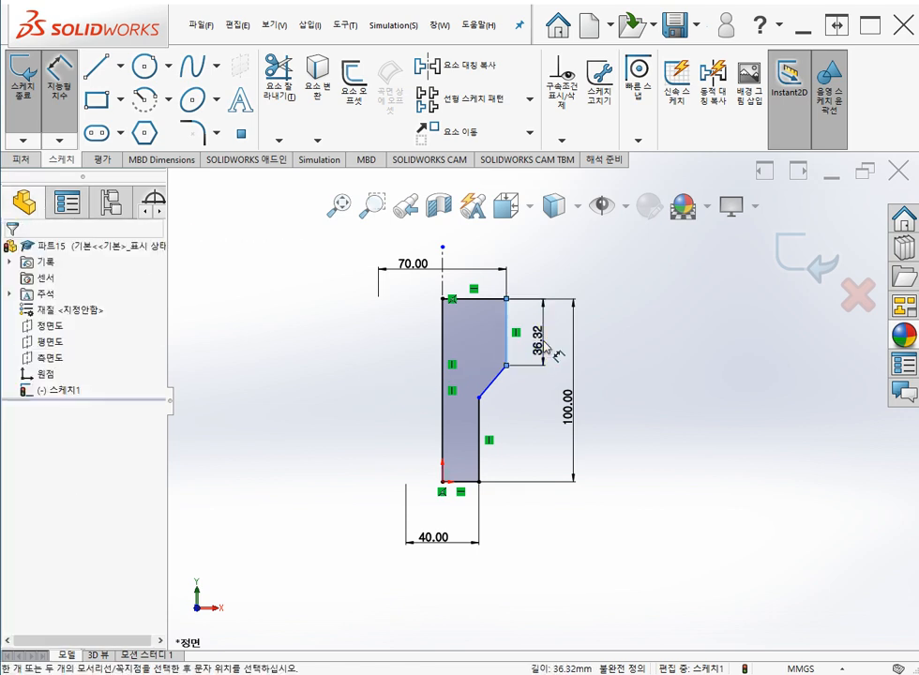
type("40")
key("Return")
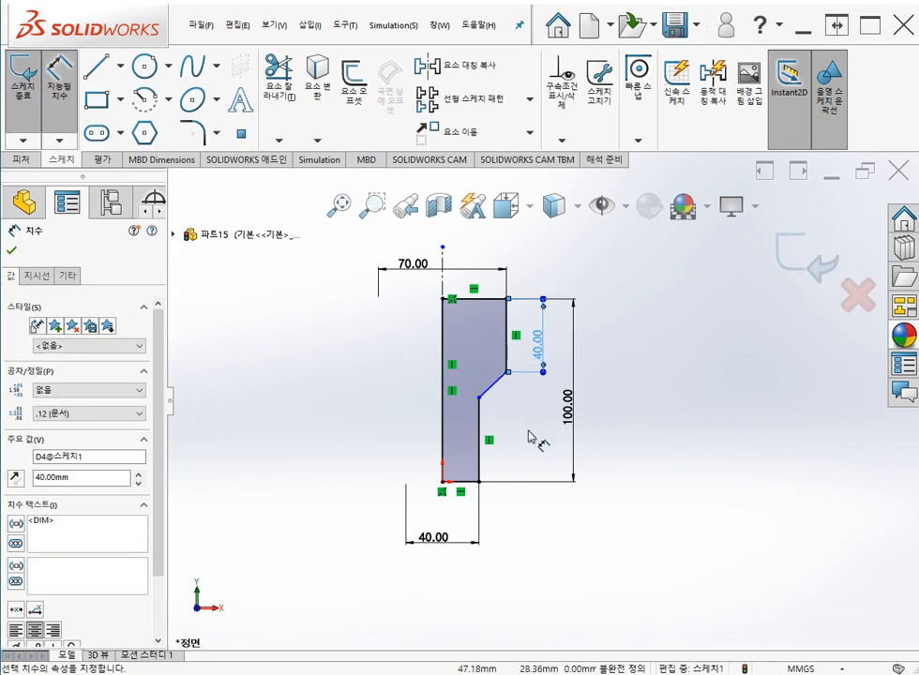
Dimension the angle between the sloped edge and the lower outer vertical edge as 120°.
middle_click_drag(527, 431, 526, 409, "ctrl")
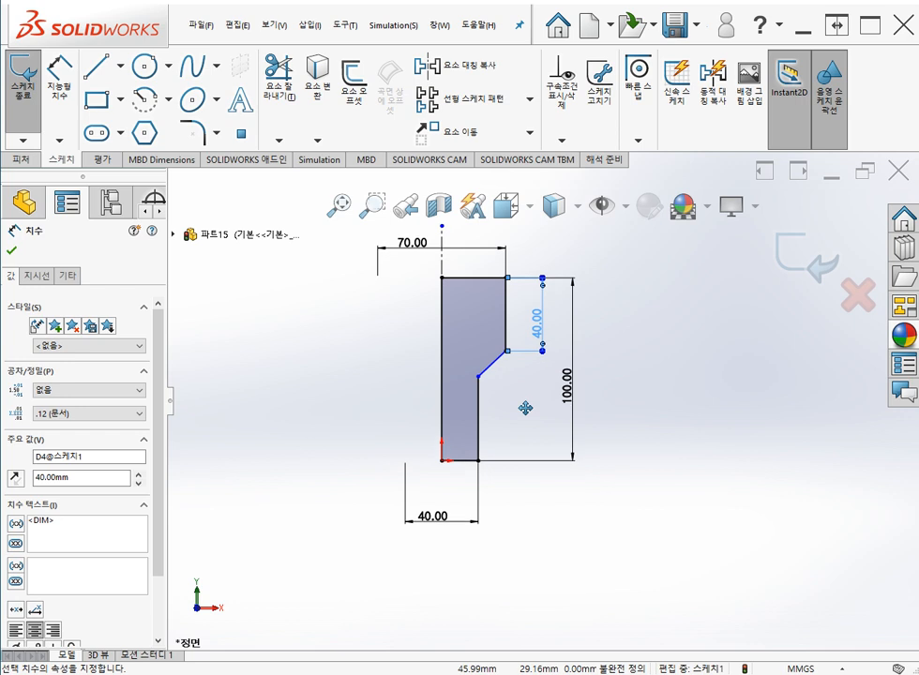
left_click(480, 395)
left_click(493, 363)
left_click(507, 382)
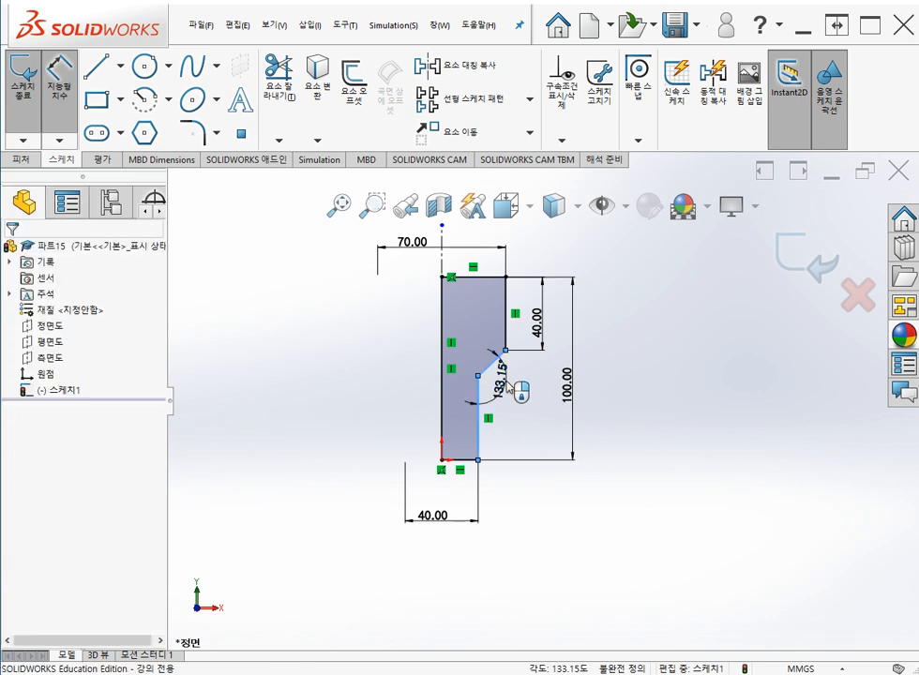
type("120")
key("Return")
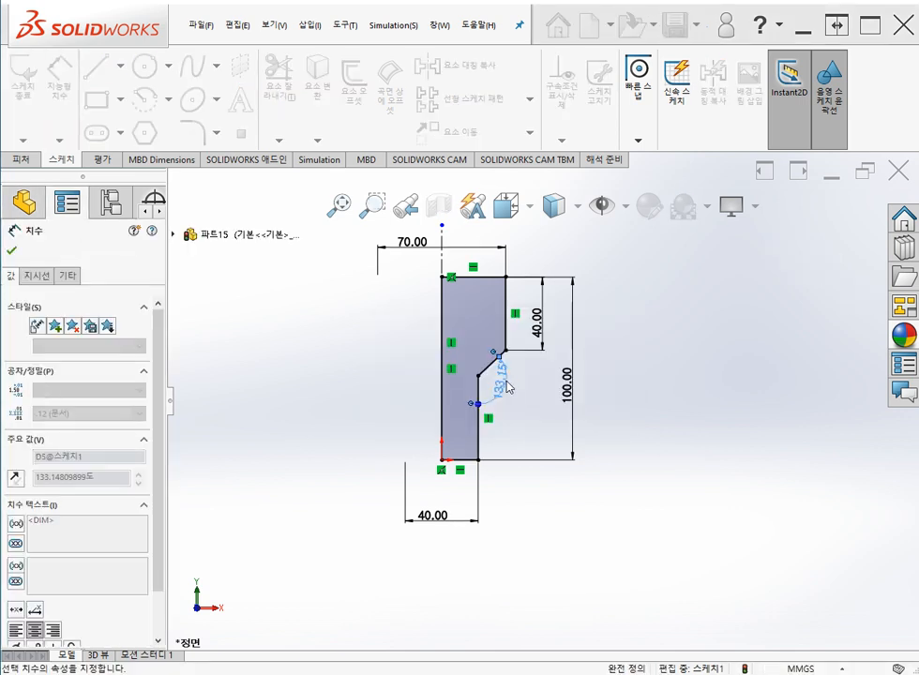
Move the 40 mm diameter dimension closer beneath the profile and reposition the 70 mm diameter dimension above it, then leave dimensioning.
mouse_move(540, 413)
middle_mouse_down("ctrl")
mouse_move(529, 420)
mouse_move(536, 447)
middle_mouse_up("ctrl")
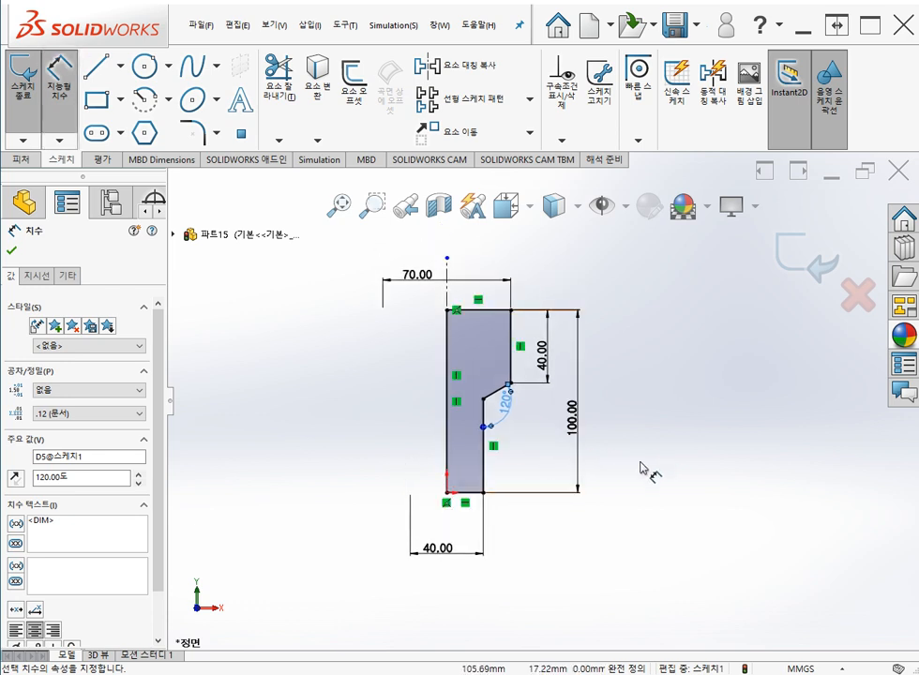
scroll(566, 479, "down", 5)
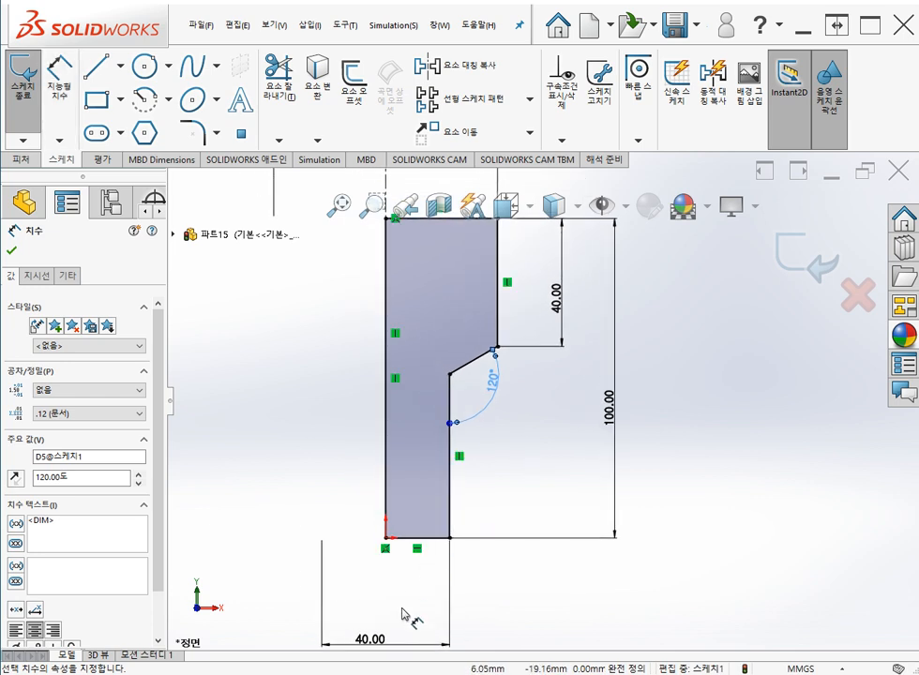
left_click_drag(372, 640, 371, 564)
middle_click_drag(536, 423, 541, 478, "ctrl")
scroll(543, 477, "down", 1)
scroll(499, 431, "up", 2)
left_click_drag(383, 252, 416, 246)
key("Escape")
middle_click_drag(316, 415, 329, 421, "ctrl")
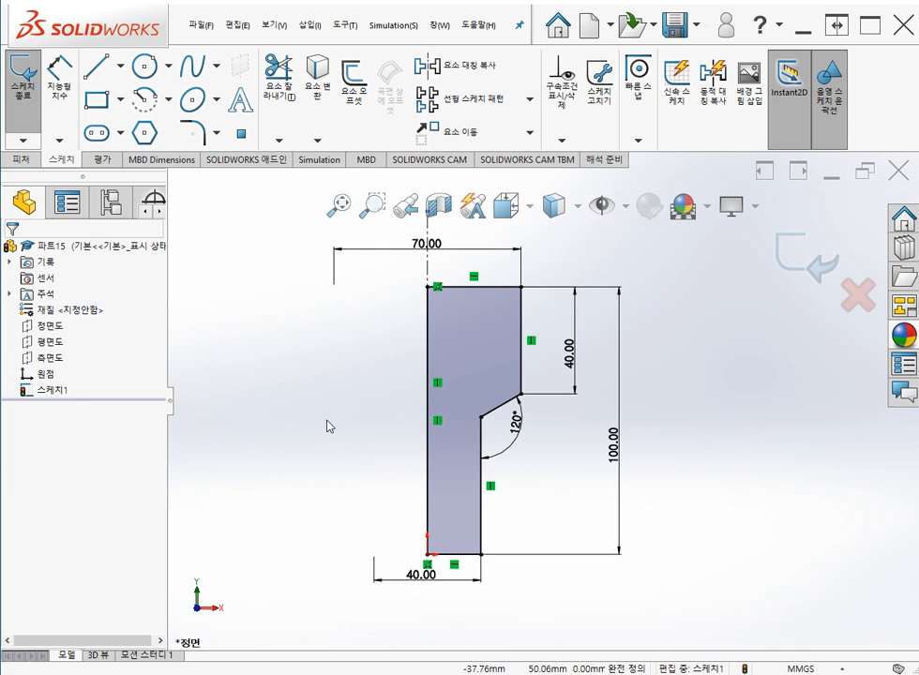
Round the profile's lower outer corner with a 10 mm sketch fillet, keeping constrained corners.
middle_click_drag(445, 474, 433, 415, "ctrl")
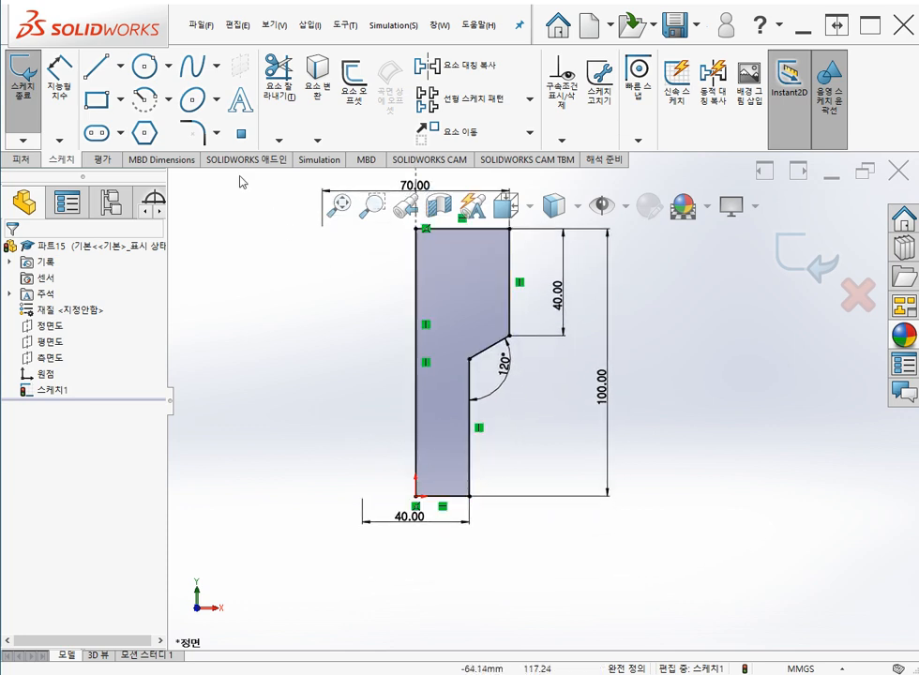
left_click(196, 136)
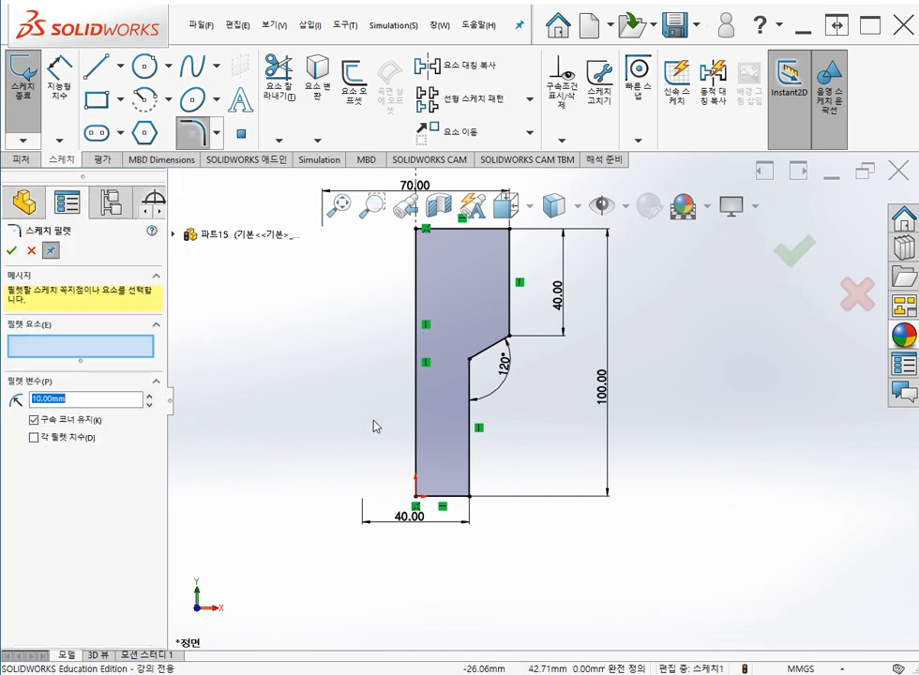
left_click(469, 495)
left_click(12, 251)
middle_click_drag(328, 439, 330, 476, "ctrl")
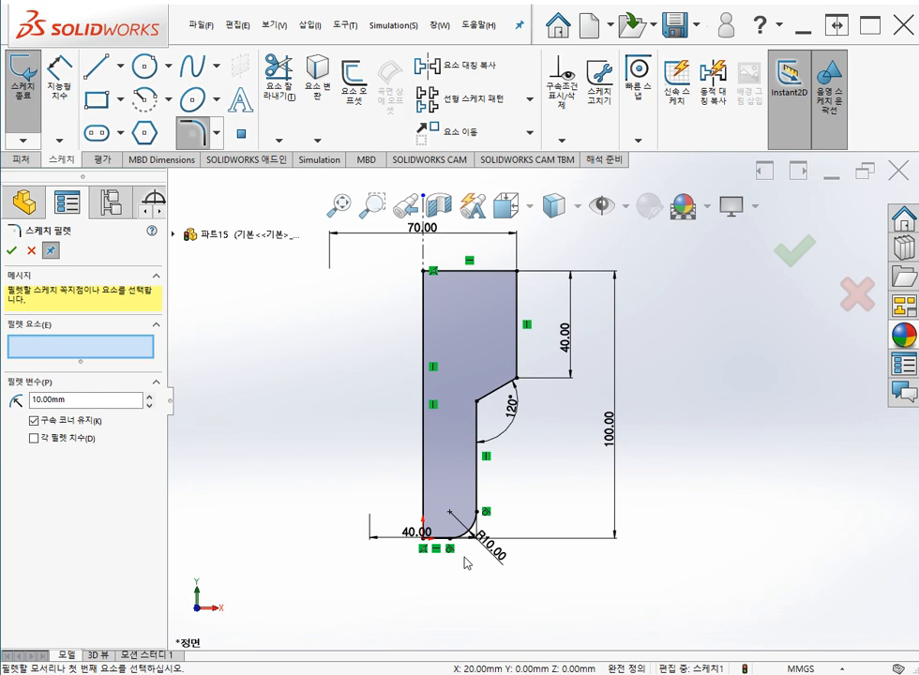
left_click(13, 251)
middle_click_drag(289, 392, 301, 402, "ctrl")
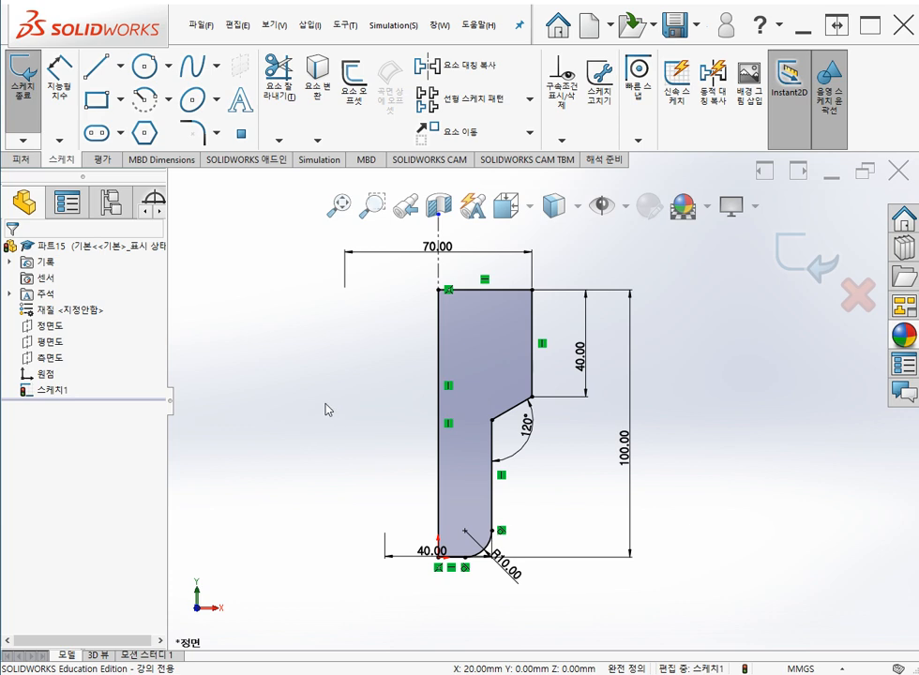
Finish the sketch and revolve the profile 360° about the centerline into a solid.
left_click(26, 82)
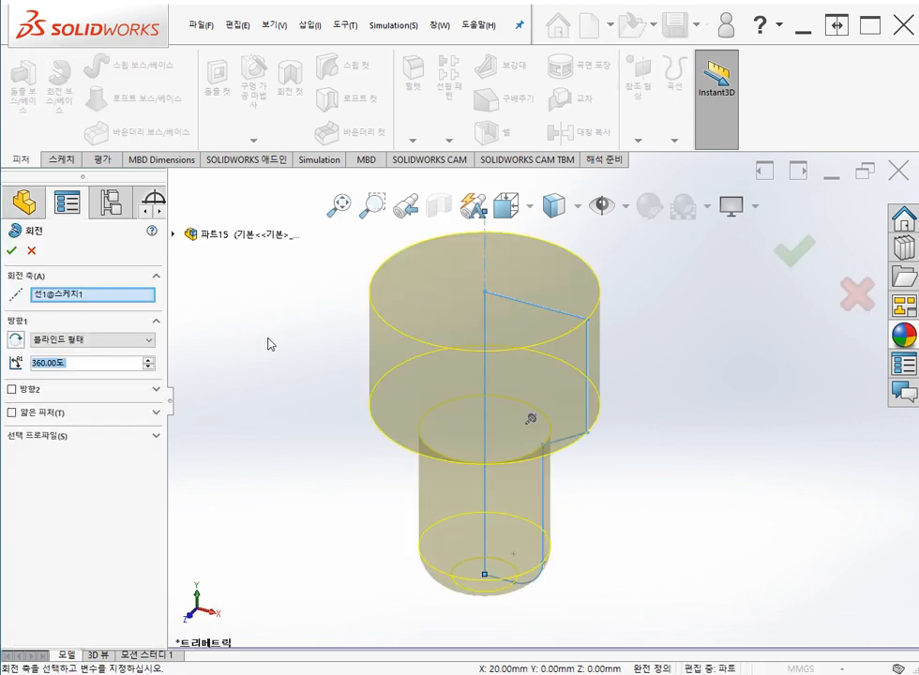
middle_click_drag(298, 377, 317, 345)
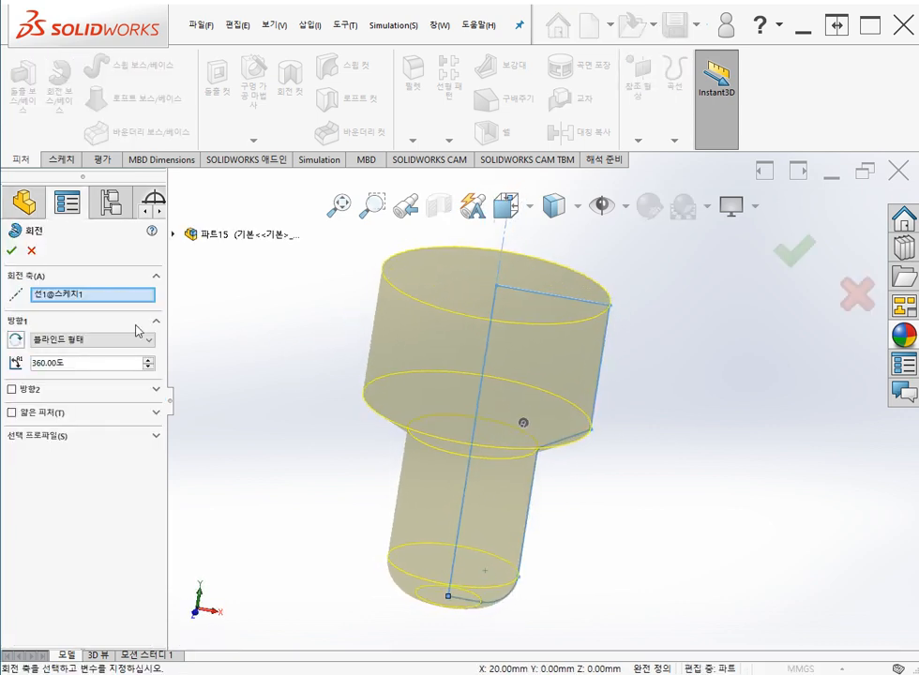
left_click(13, 251)
left_click(246, 351)
scroll(265, 413, "down", 1)
middle_click_drag(313, 435, 228, 371)
scroll(297, 424, "up", 3)
mouse_move(265, 406)
middle_mouse_down()
mouse_move(308, 299)
mouse_move(332, 300)
mouse_move(263, 470)
mouse_move(274, 423)
middle_mouse_up()
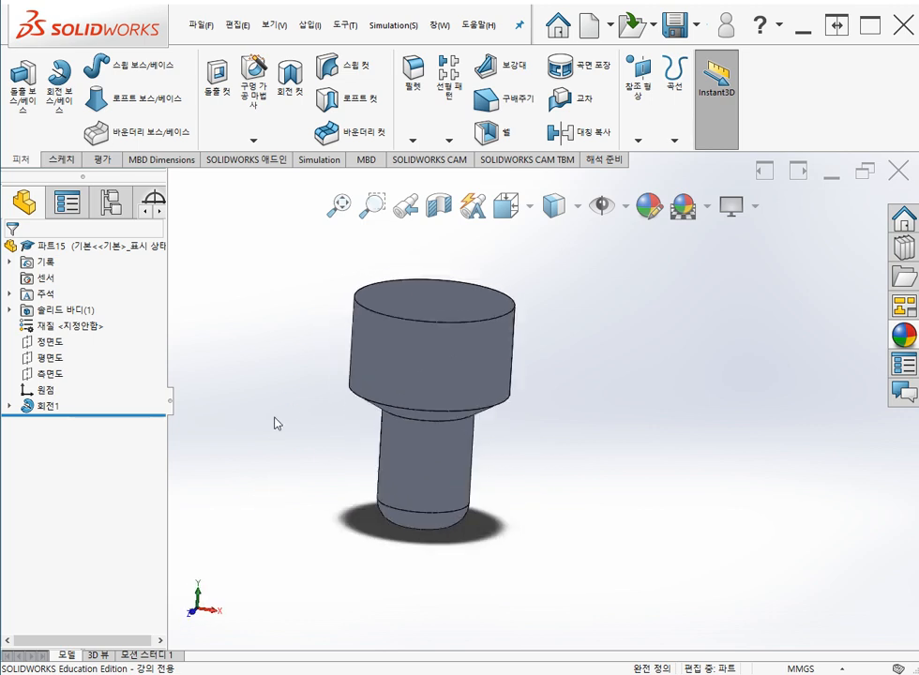
mouse_move(314, 358)
middle_mouse_down()
mouse_move(304, 354)
mouse_move(305, 365)
middle_mouse_up()
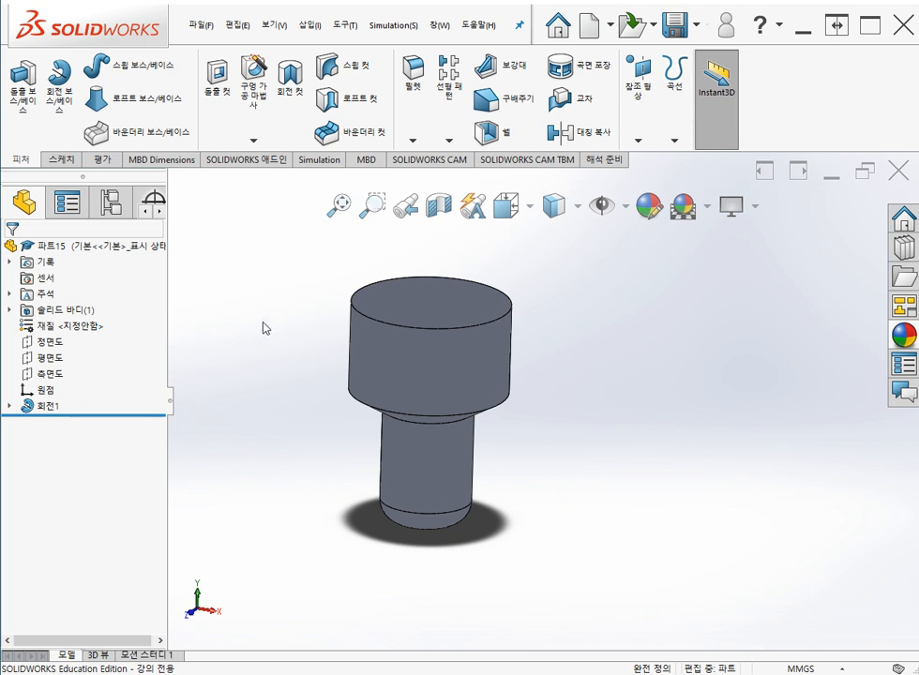
middle_click_drag(261, 333, 259, 332, "ctrl")
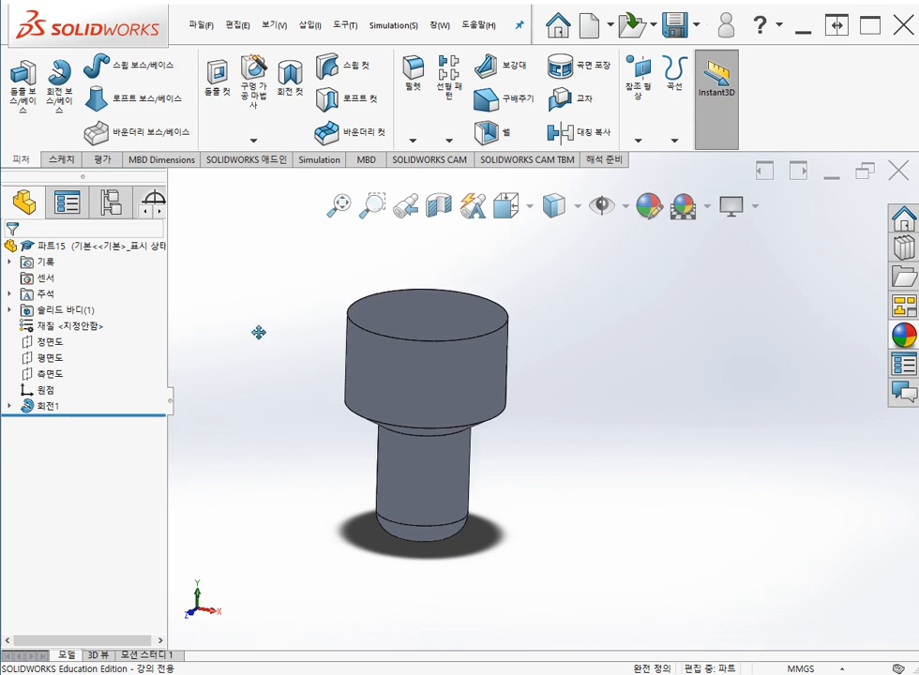
Create a reference plane offset 18 mm behind the Front plane.
left_click(54, 342)
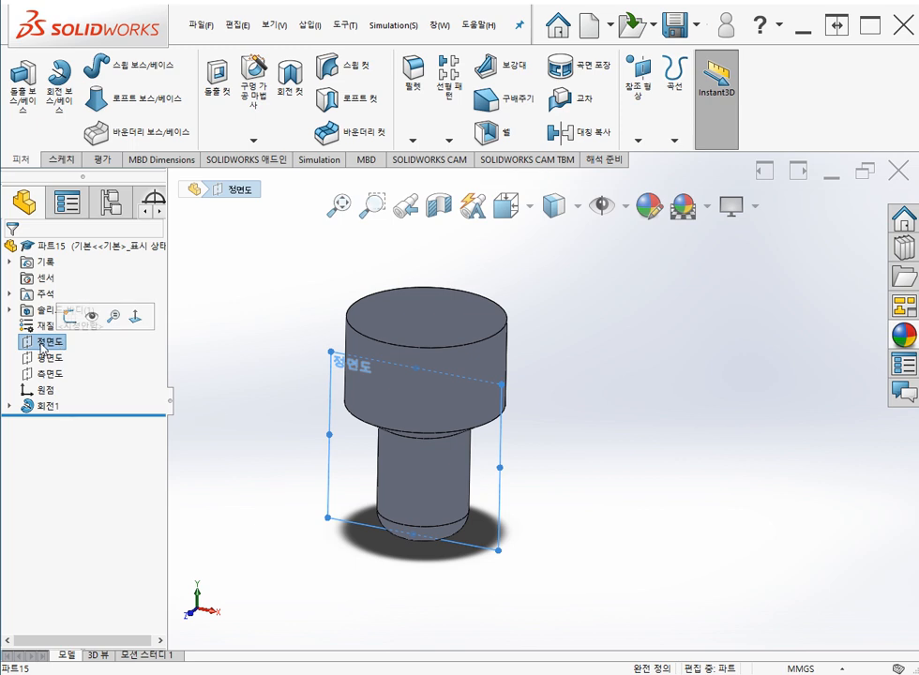
middle_click_drag(274, 429, 258, 434, "ctrl")
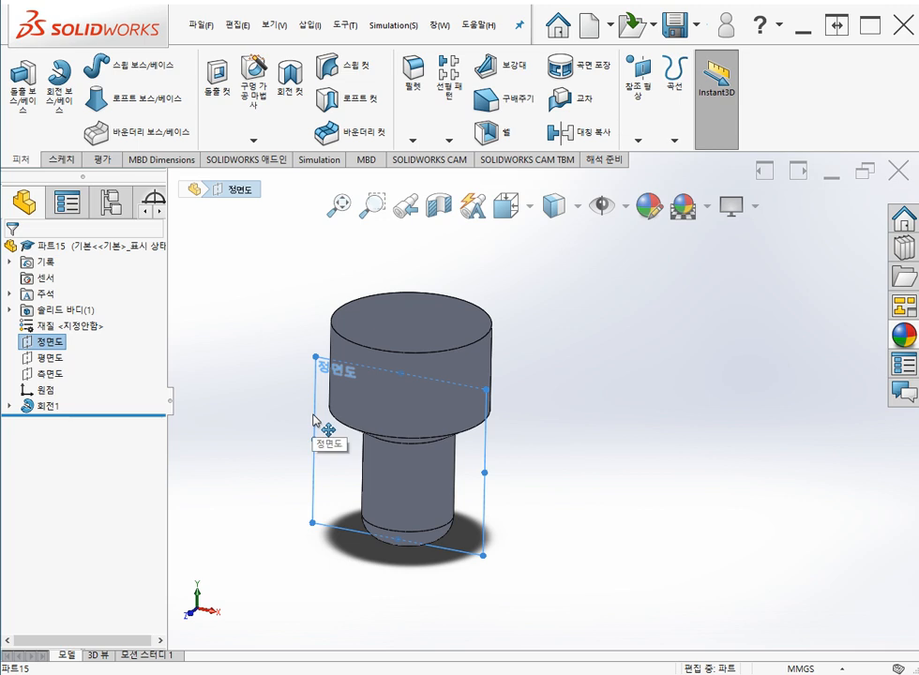
left_click_drag(316, 420, 334, 410, "ctrl")
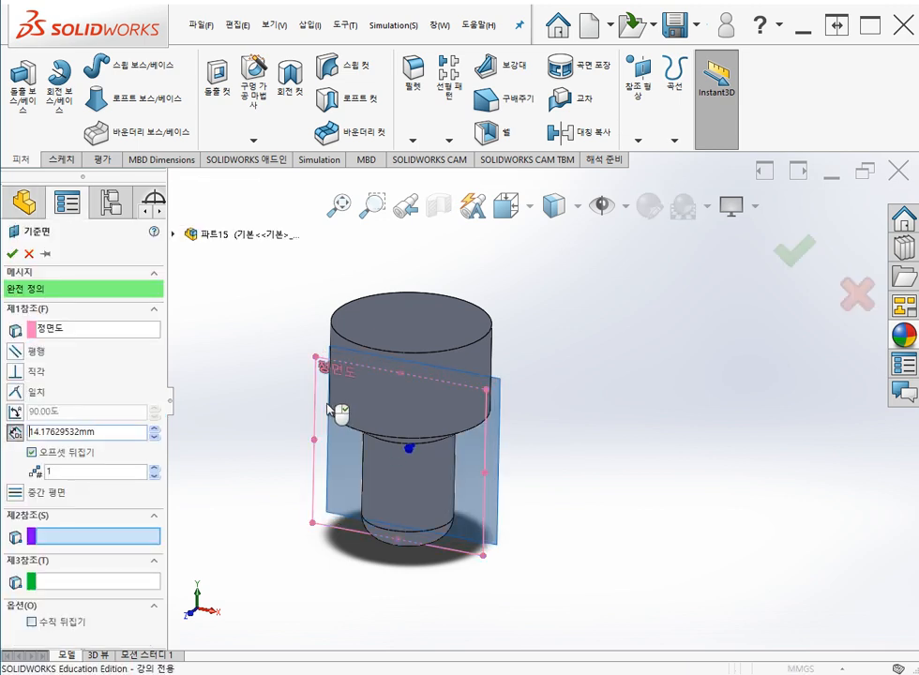
middle_click_drag(563, 357, 511, 430)
double_click(107, 431)
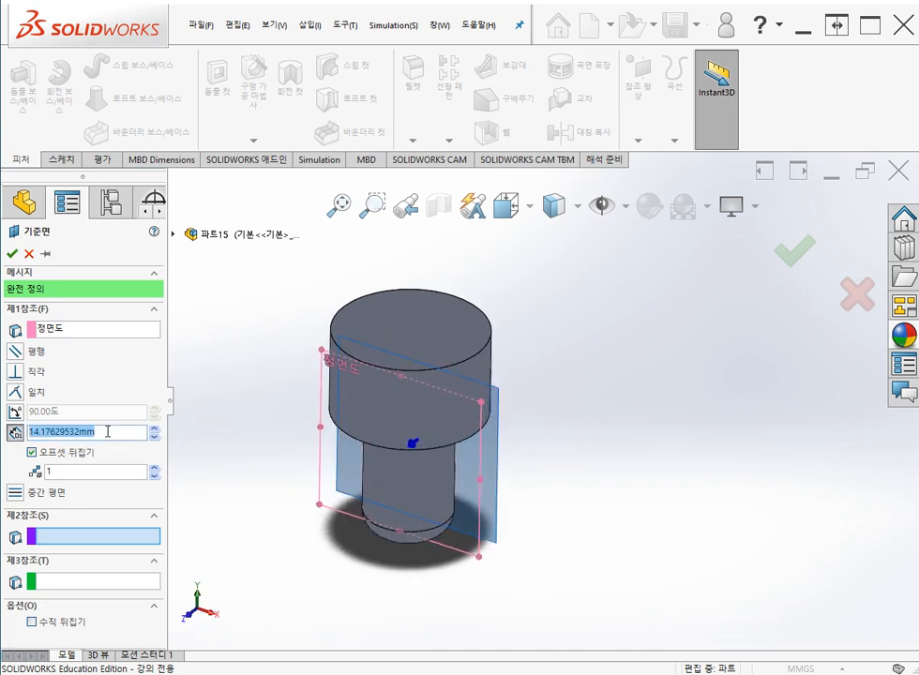
type("18")
key("Return")
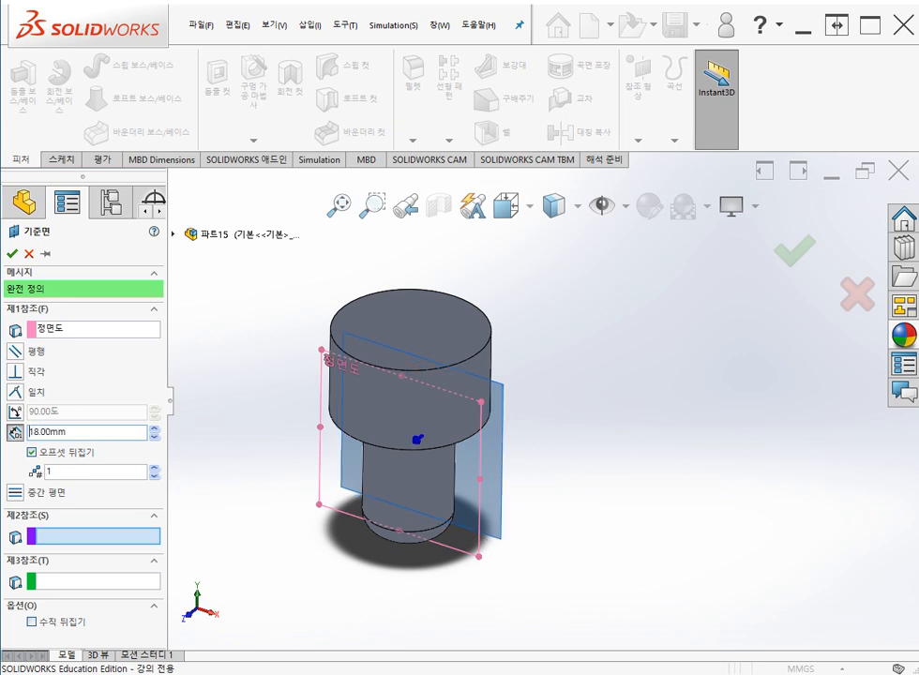
middle_click_drag(525, 404, 574, 430)
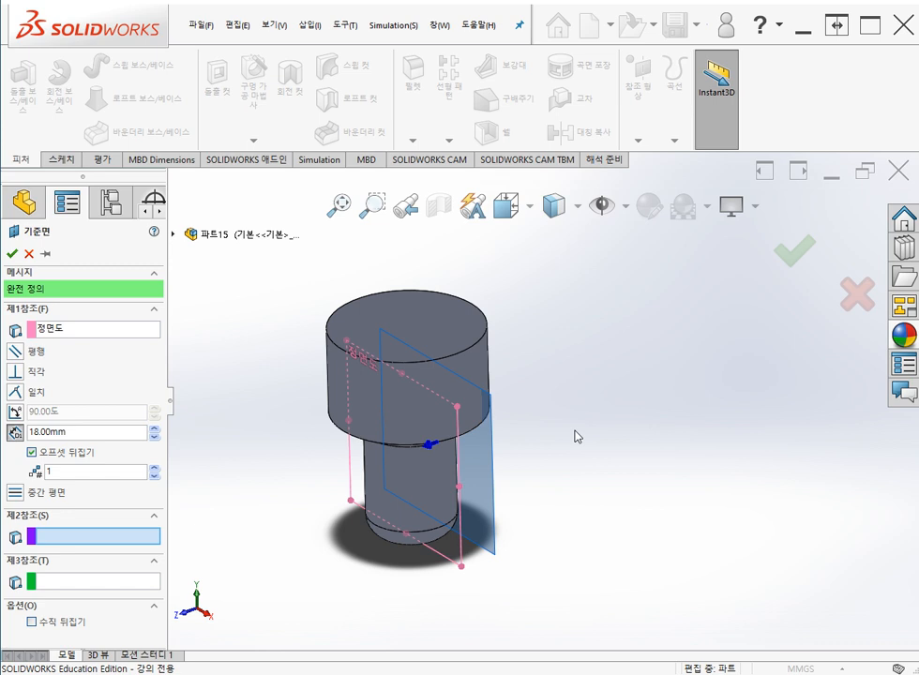
left_click(12, 256)
Start a new sketch on the offset reference plane.
middle_click_drag(179, 322, 281, 426)
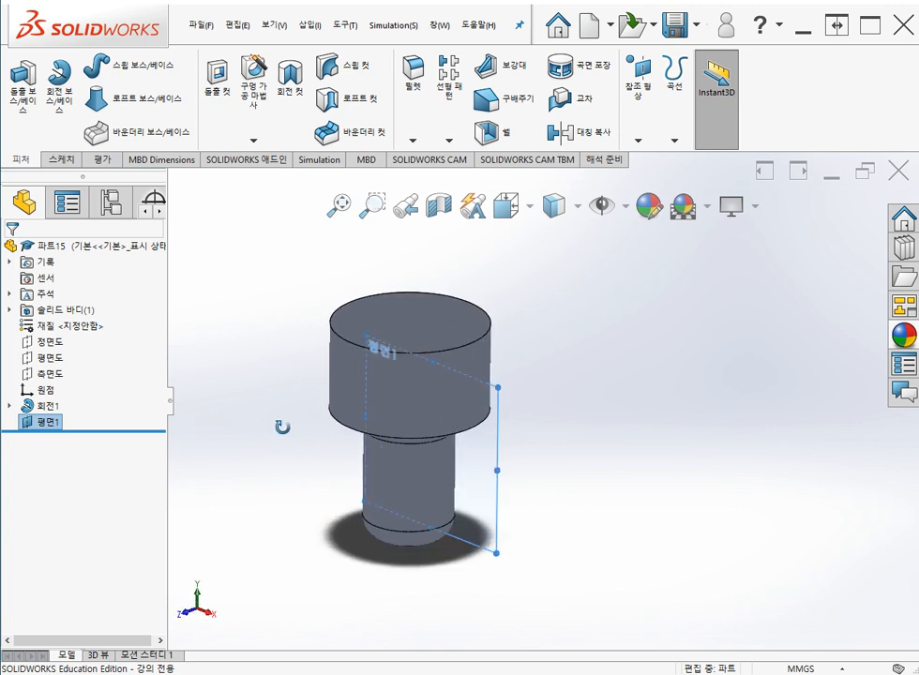
left_click(550, 466)
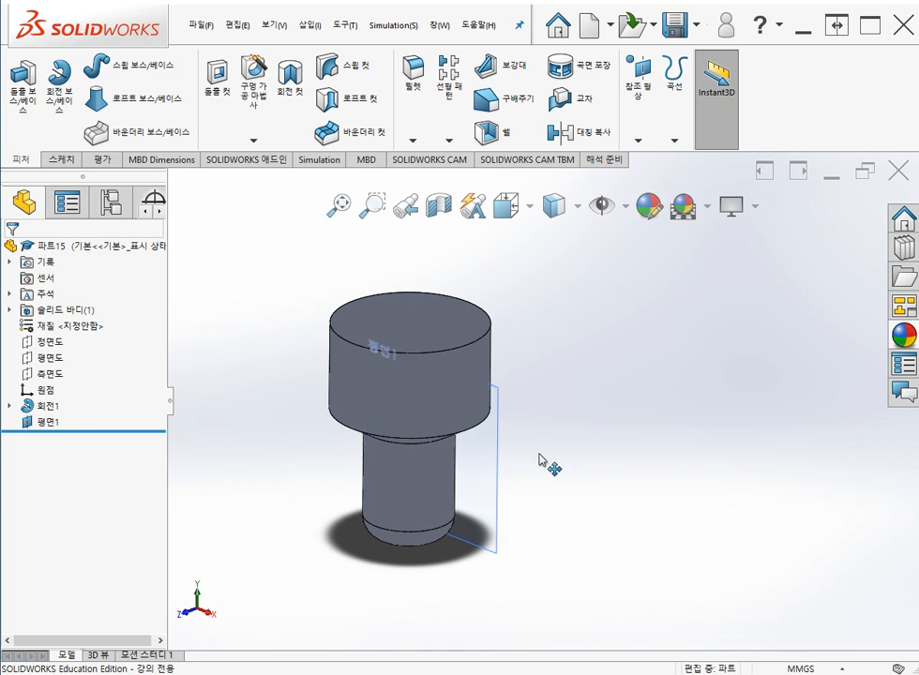
left_click(494, 460)
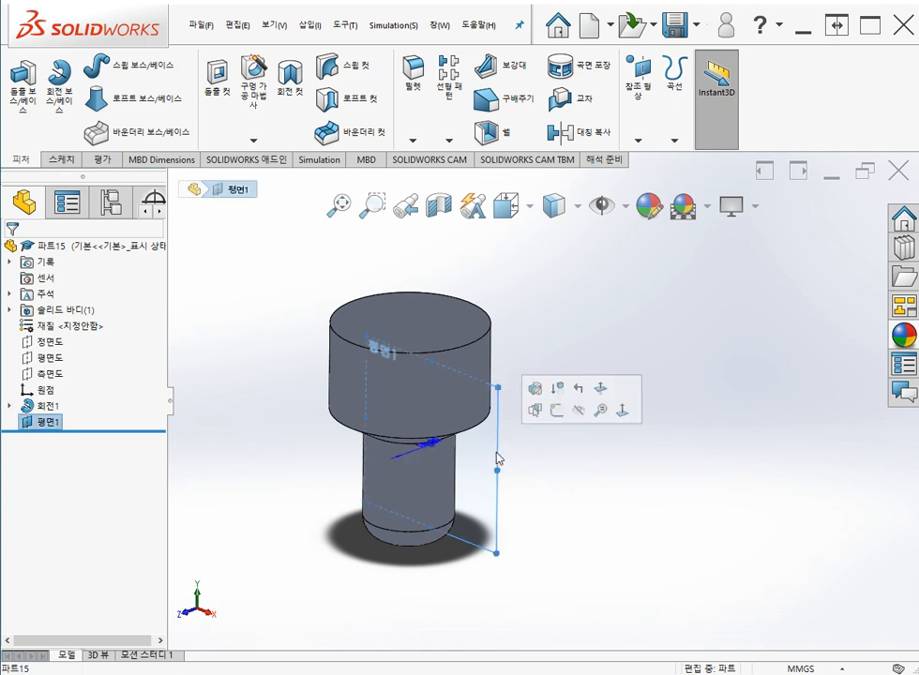
left_click(557, 409)
Sketch an open arch rising from the head's top edge: two vertical lines about 67 mm long joined by a tangent 180° arc about 21 mm in radius.
scroll(435, 449, "up", 5)
middle_click_drag(313, 426, 264, 450, "ctrl")
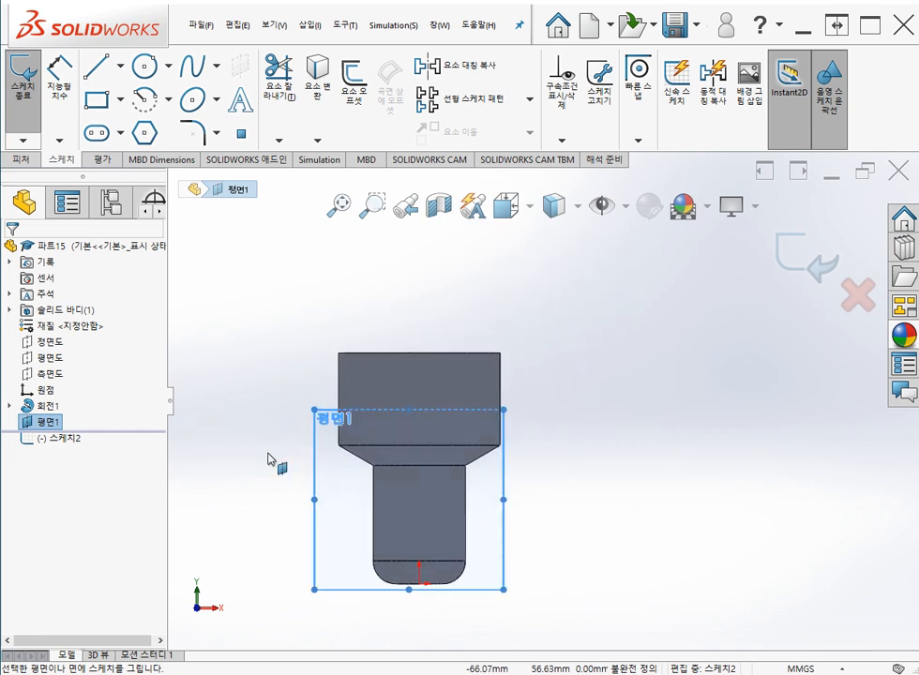
middle_click_drag(297, 334, 299, 363, "ctrl")
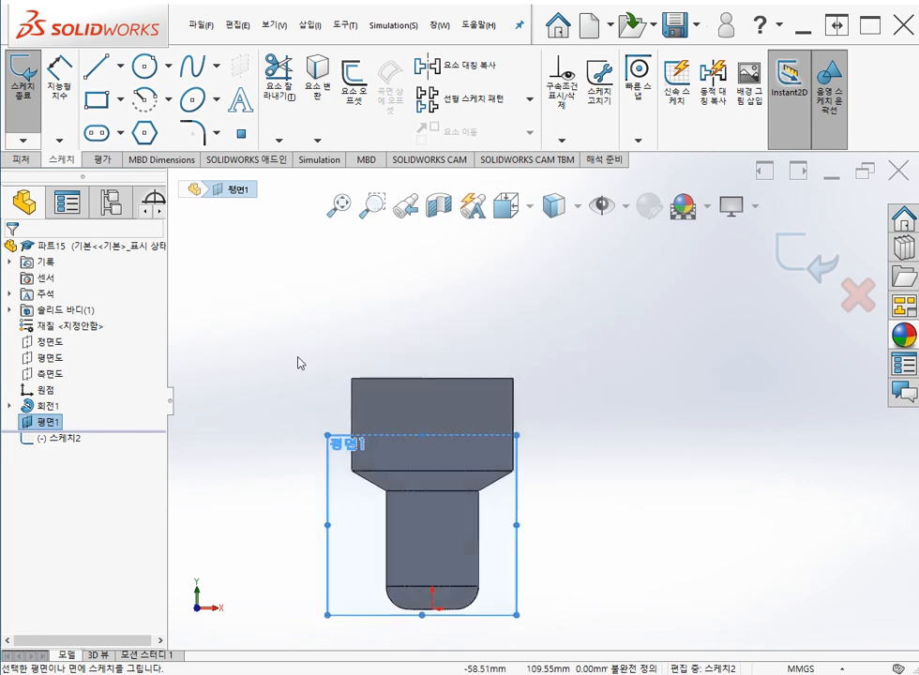
left_click(95, 67)
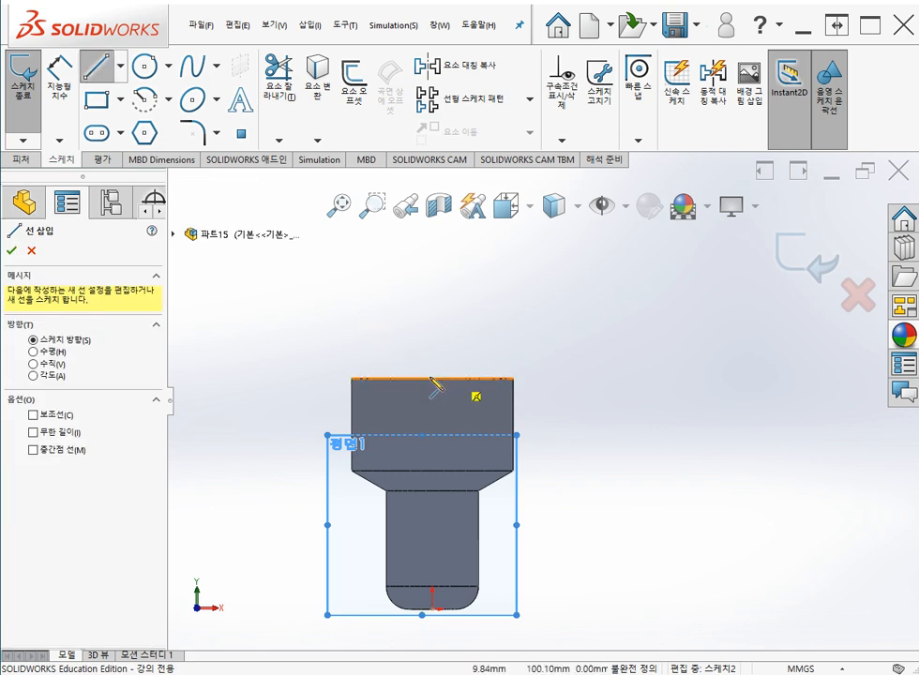
left_click(379, 379)
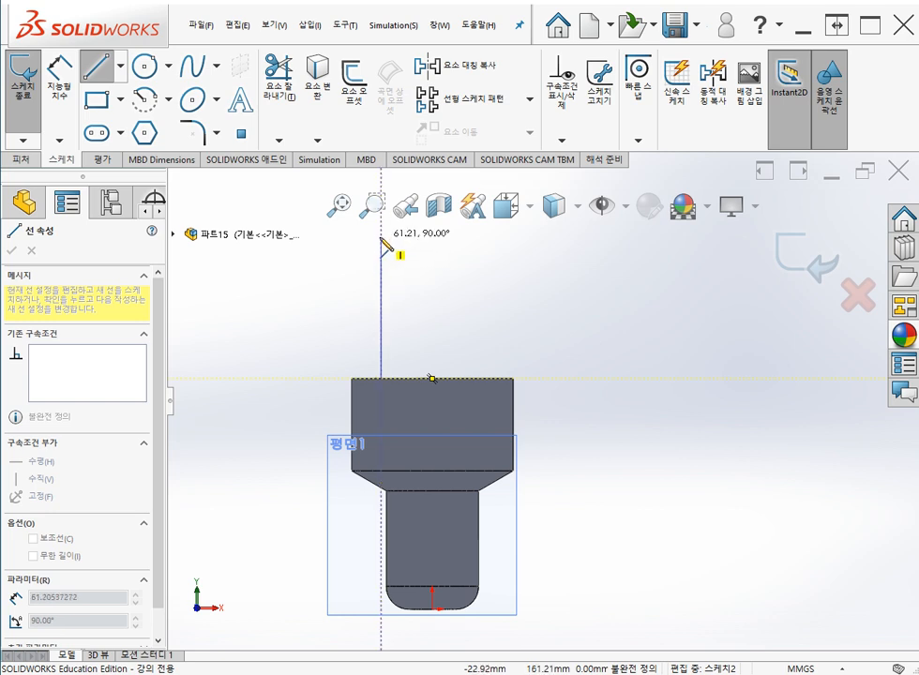
left_click(379, 254)
middle_click_drag(378, 251, 374, 284, "ctrl")
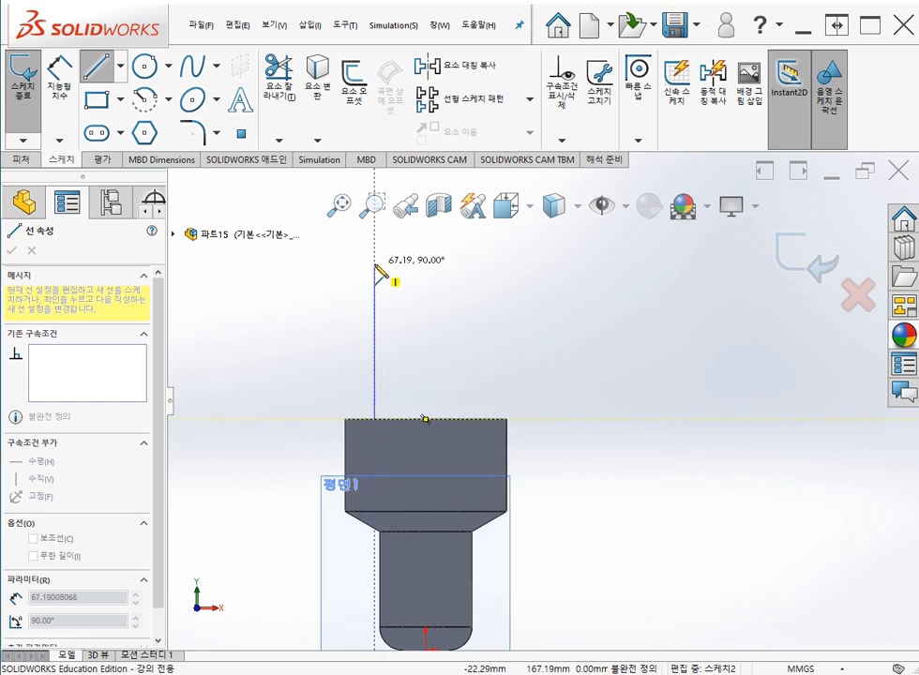
left_click(375, 265)
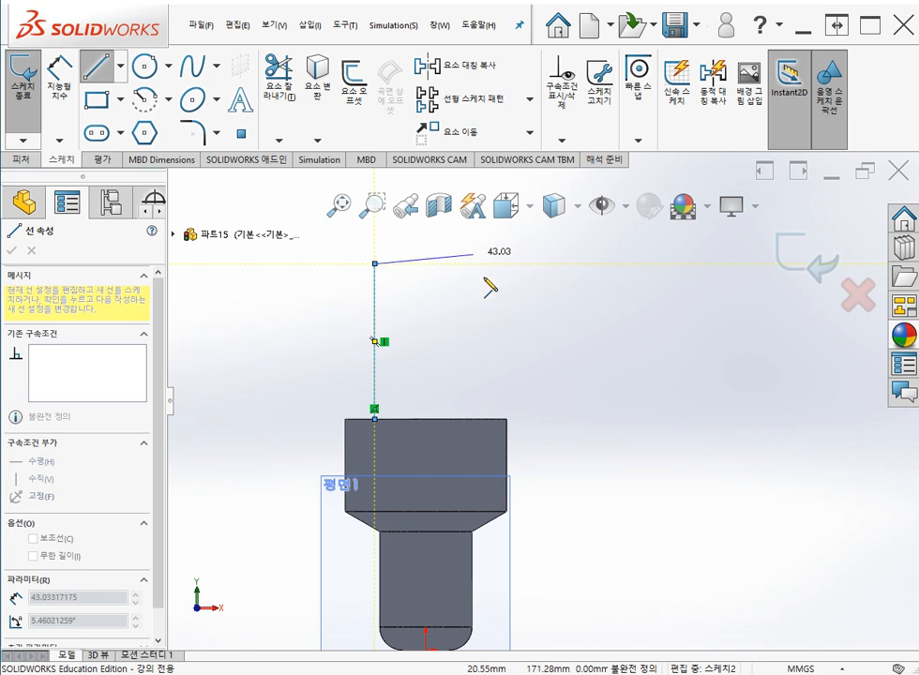
middle_click_drag(448, 284, 459, 321, "ctrl")
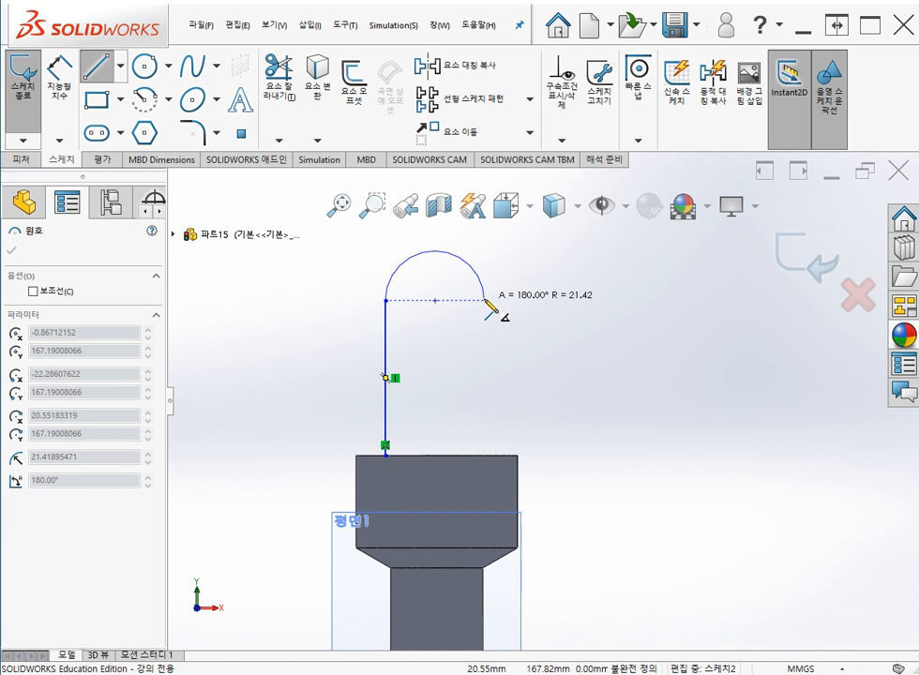
left_click(485, 301)
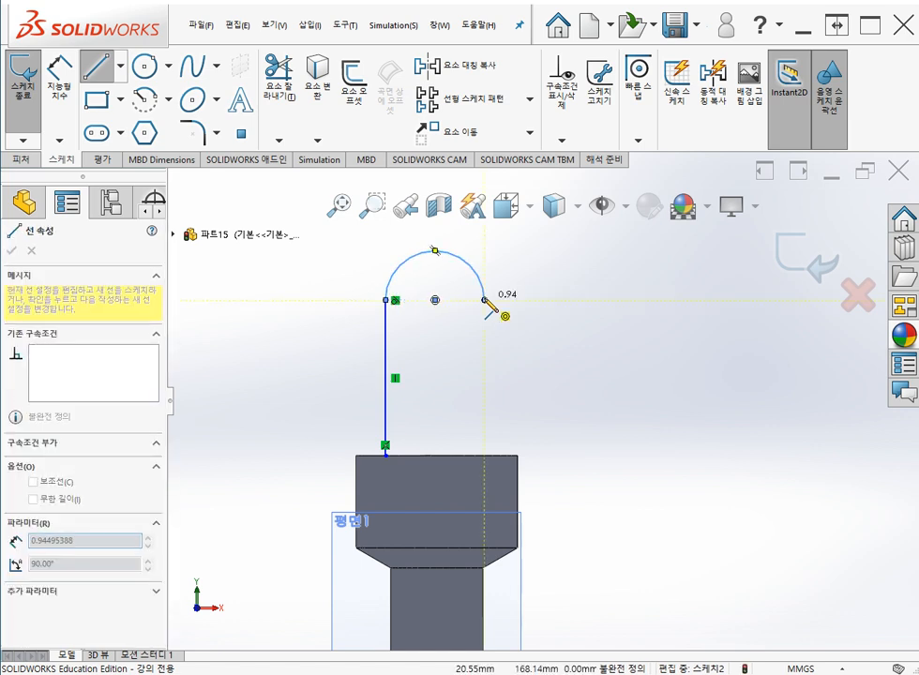
left_click(485, 455)
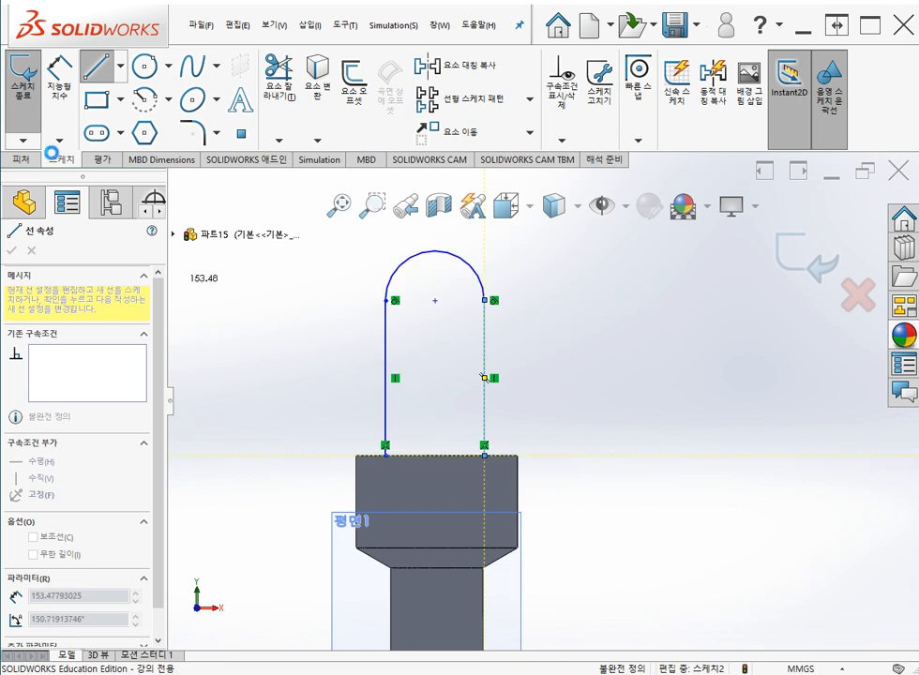
key("Escape")
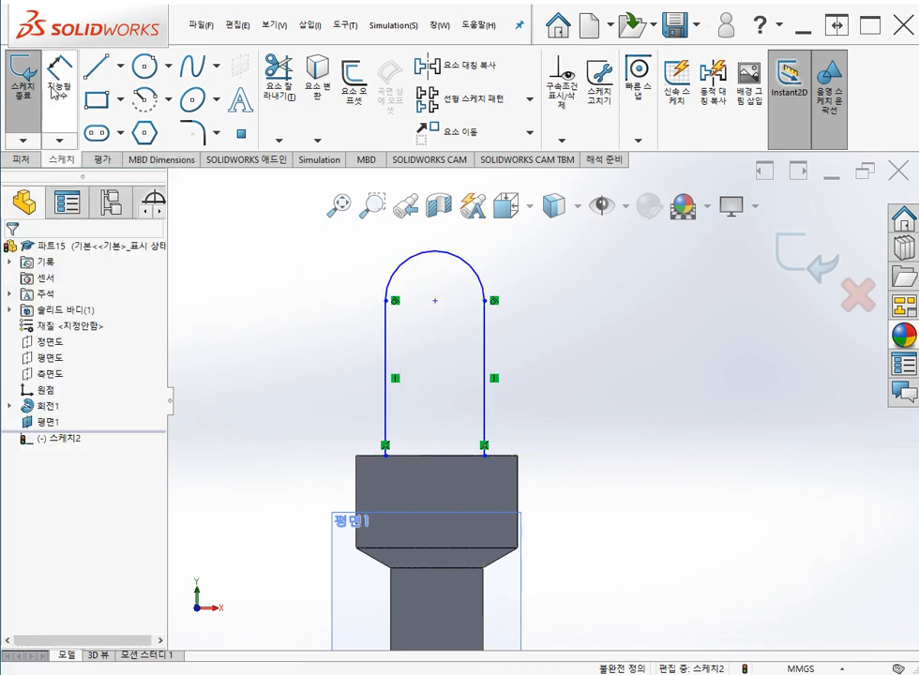
Dimension the arch's arc center 50 mm above the head's top edge.
left_click(54, 78)
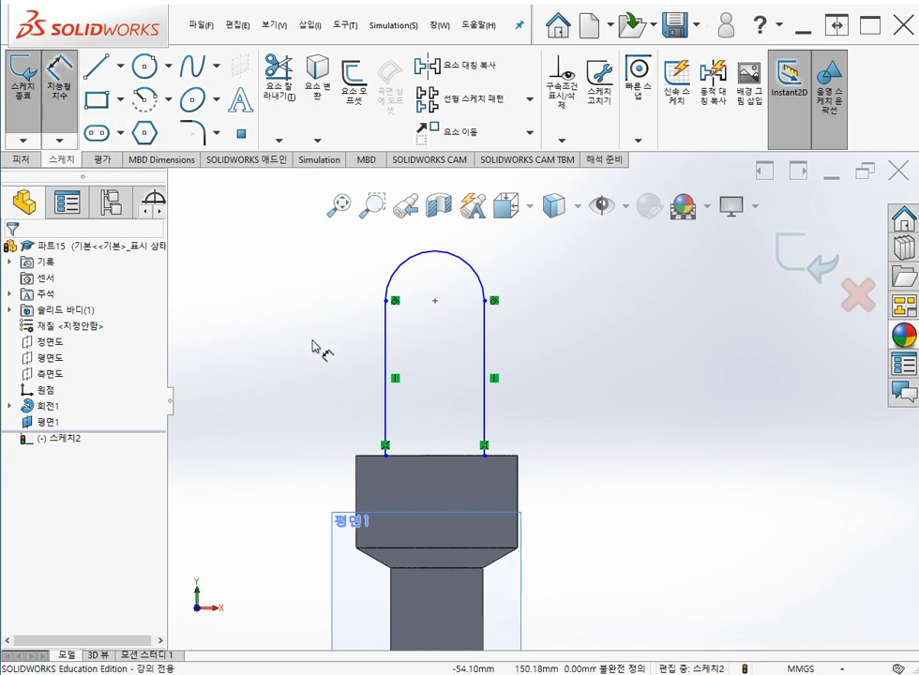
left_click(435, 301)
left_click(456, 459)
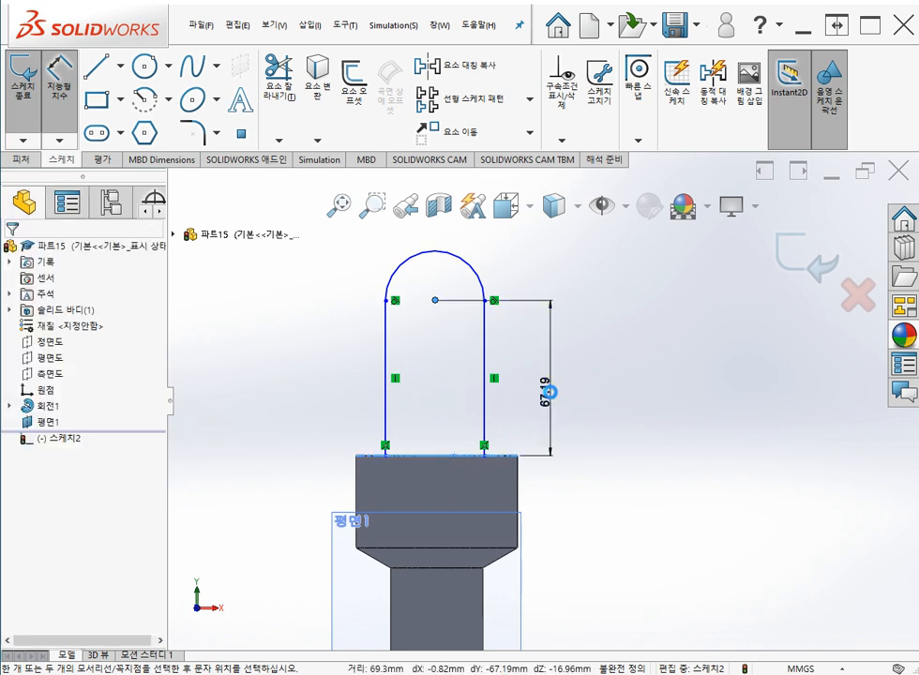
left_click(548, 391)
type("50")
key("Return")
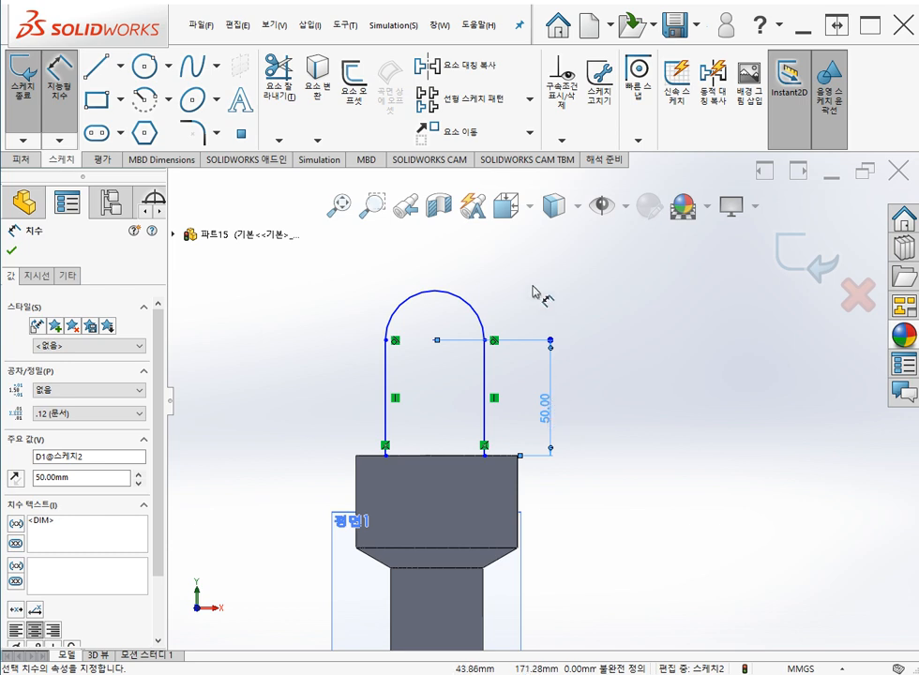
Dimension the arch's top arc with a radius of 18 mm.
left_click(472, 304)
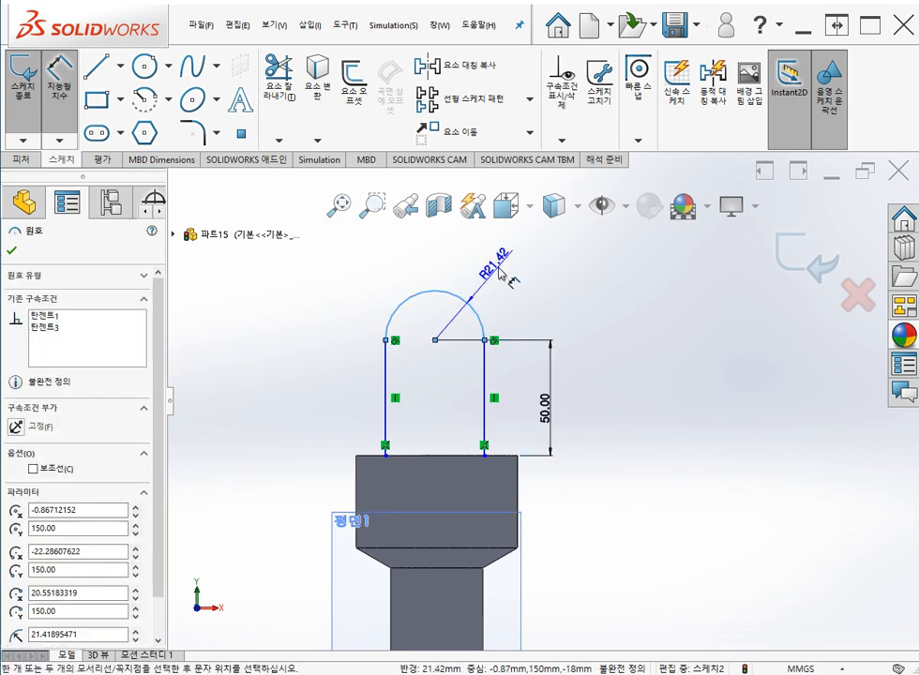
left_click(495, 271)
type("18")
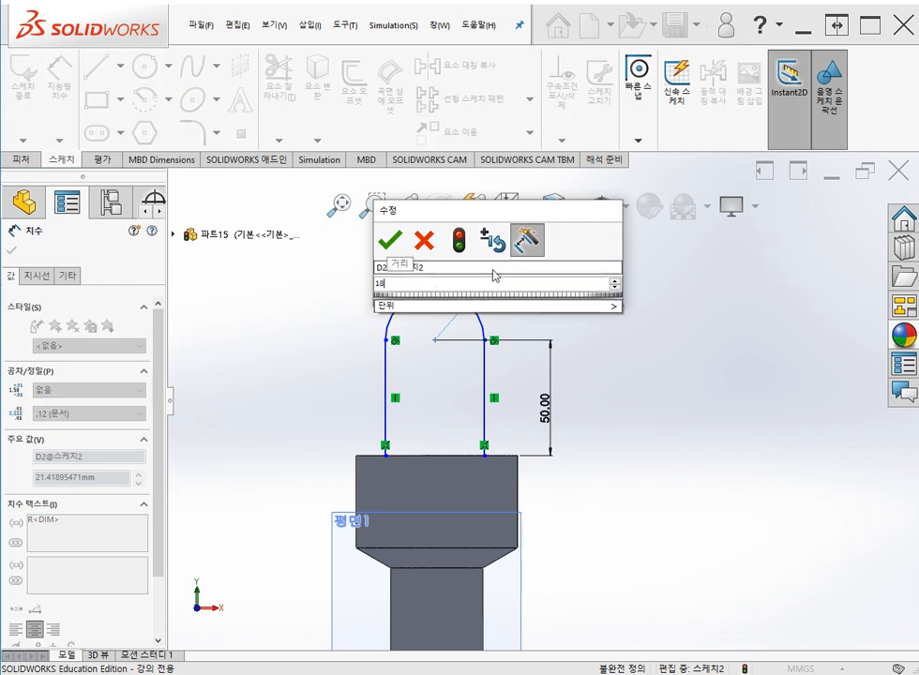
key("Return")
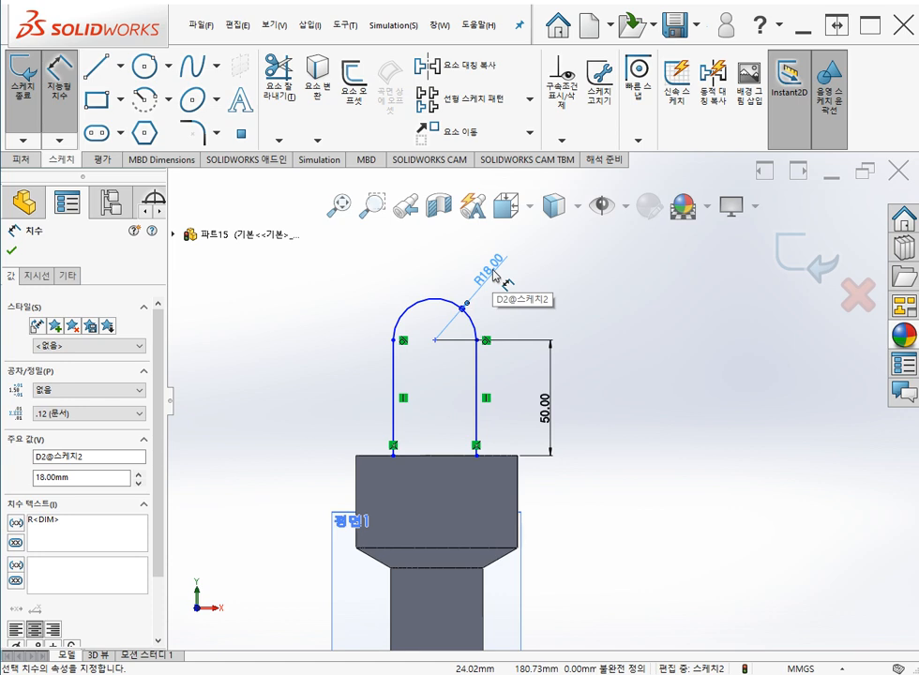
key("Escape")
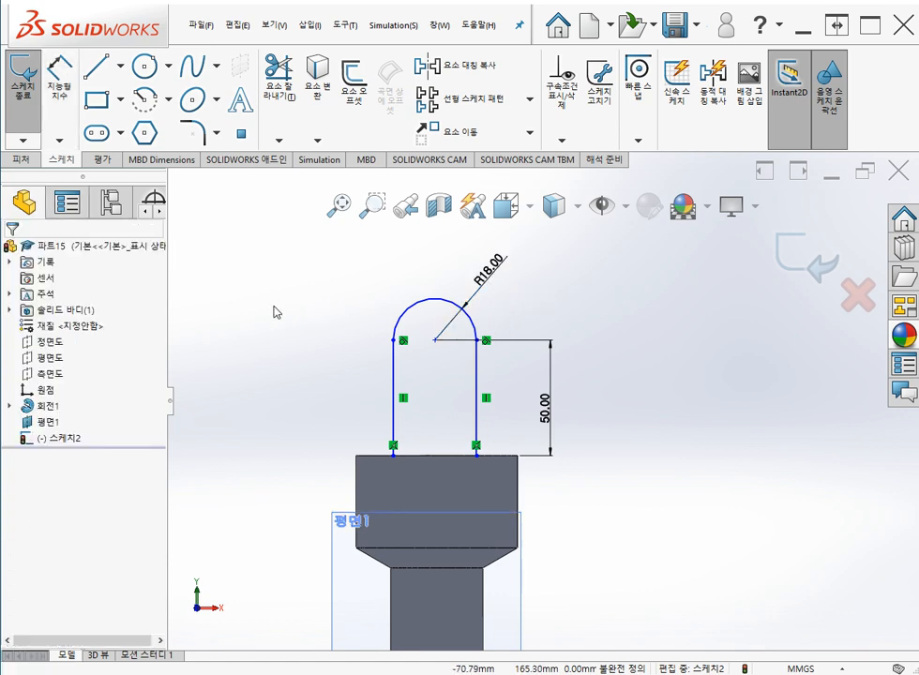
Add a vertical relation between the arc's center point and the origin, and finish the arch sketch.
scroll(300, 338, "up", 2)
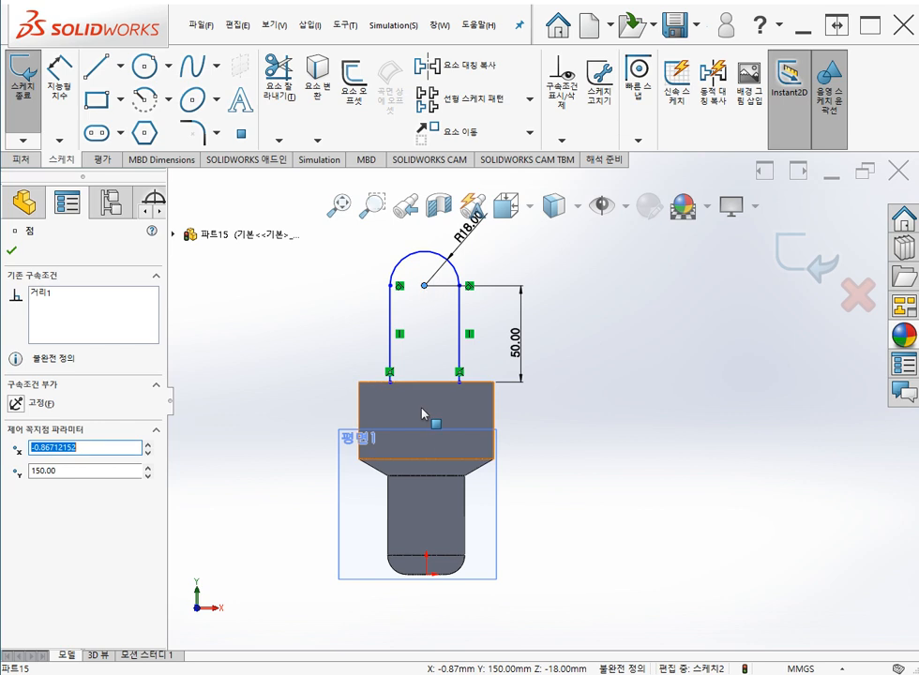
left_click(427, 575, "ctrl")
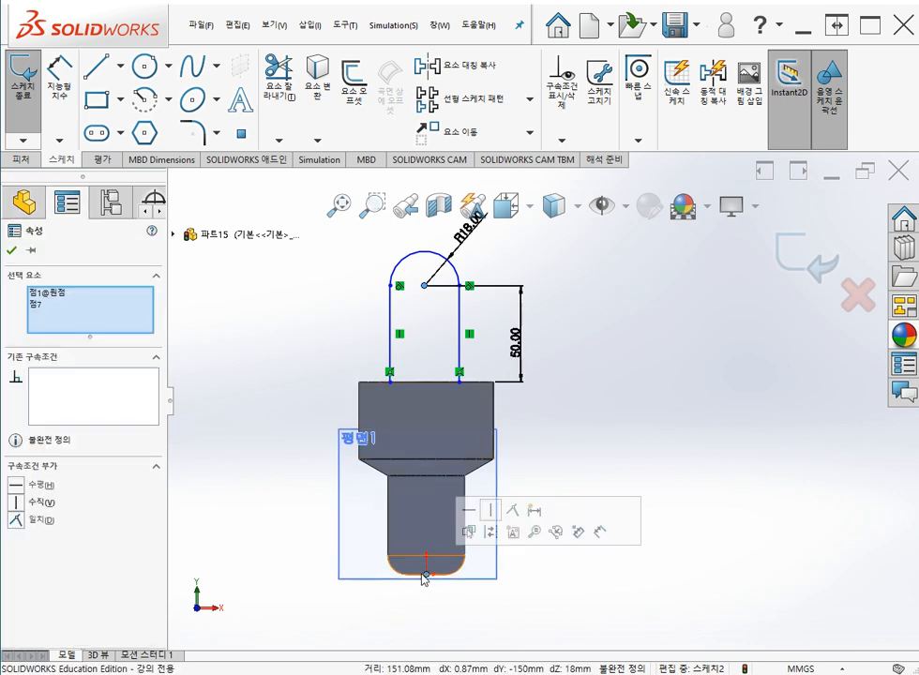
left_click(16, 504)
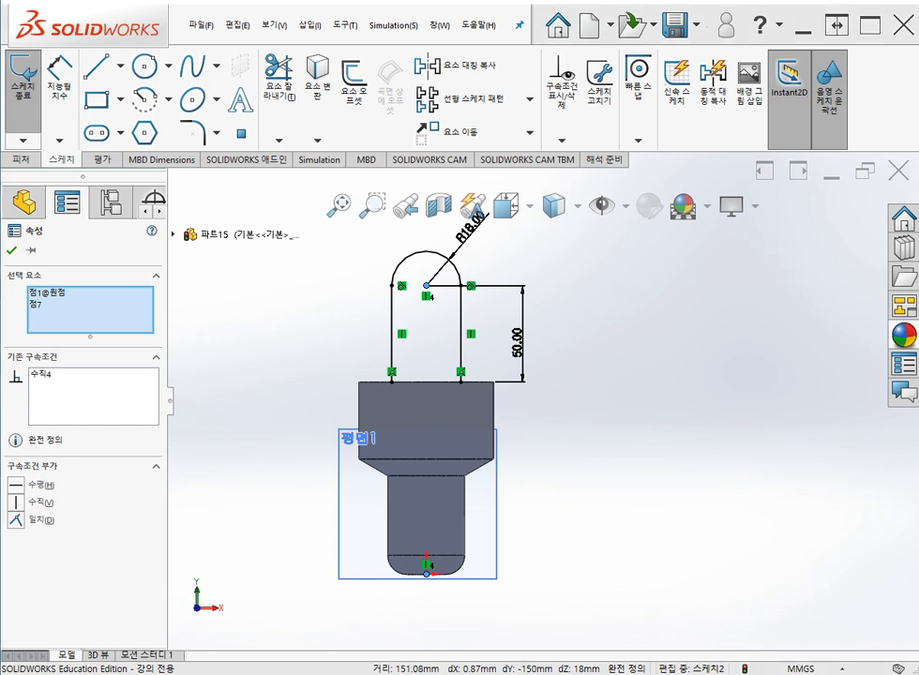
left_click(11, 251)
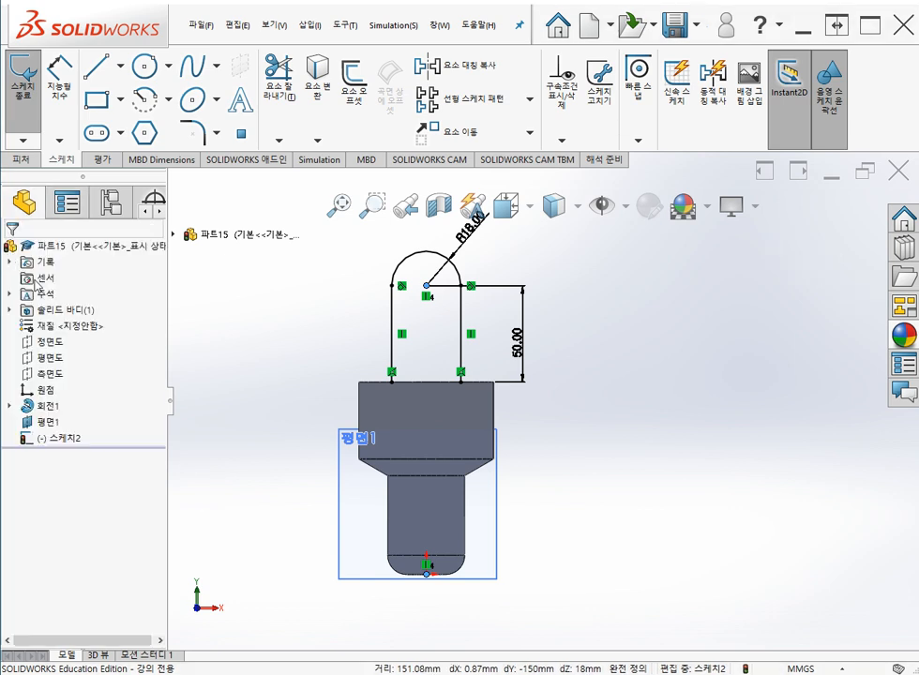
middle_click_drag(266, 356, 268, 388, "ctrl")
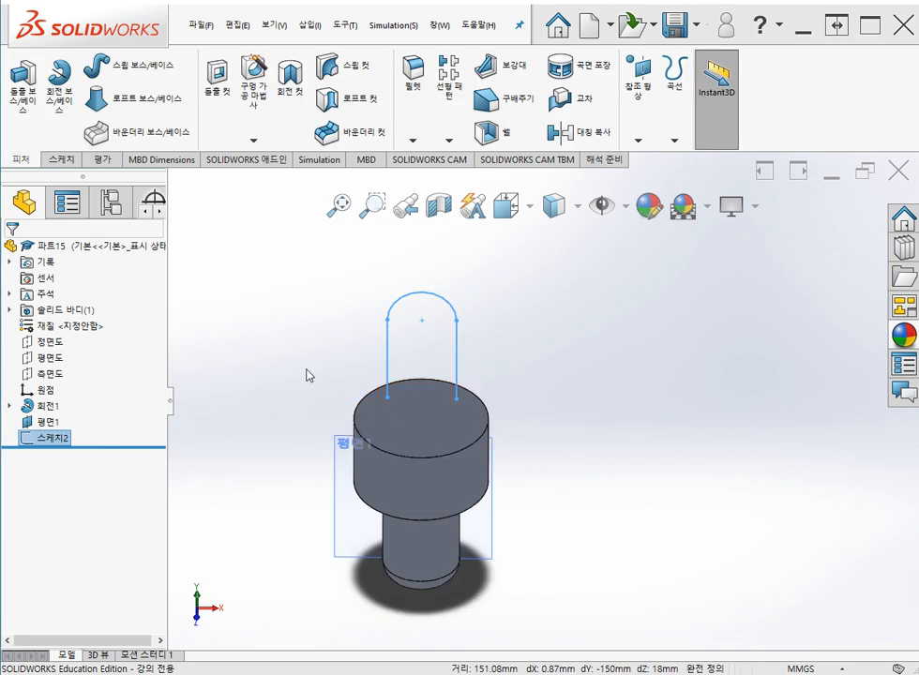
Start a sketch on the head's top face and draw a circle about 10.5 mm in diameter just outside the face, near the arch's left leg.
left_click(403, 394)
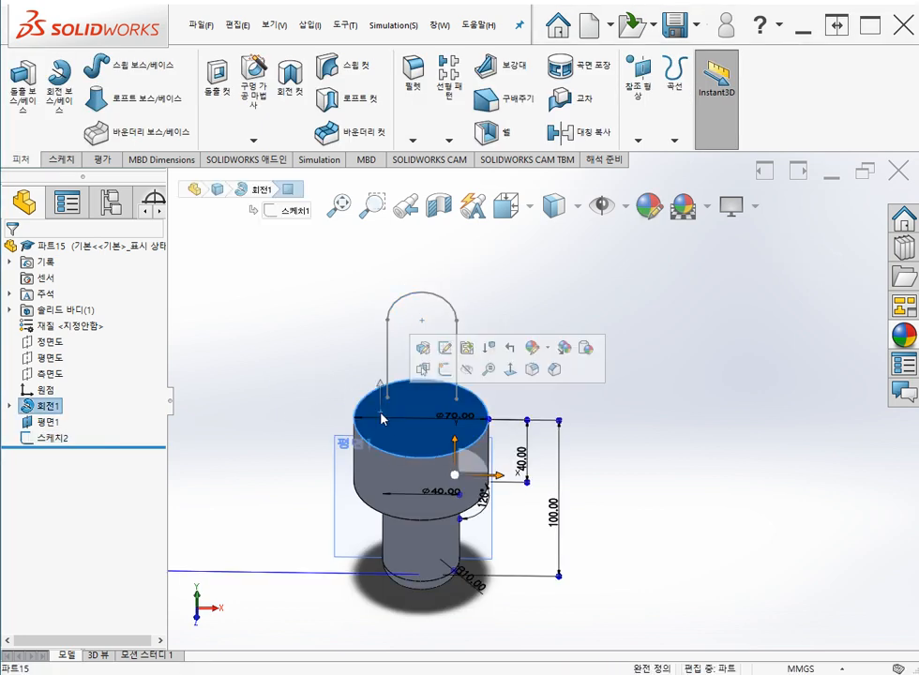
left_click(445, 373)
scroll(449, 418, "up", 3)
mouse_move(436, 451)
middle_mouse_down()
mouse_move(405, 435)
mouse_move(363, 448)
middle_mouse_up()
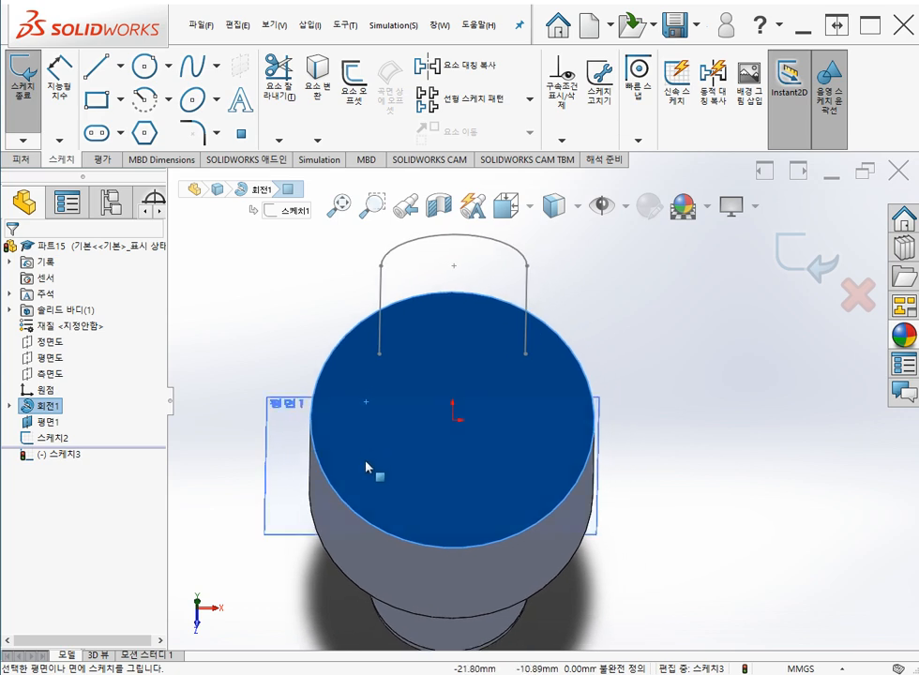
left_click(143, 64)
left_click_drag(311, 334, 331, 348)
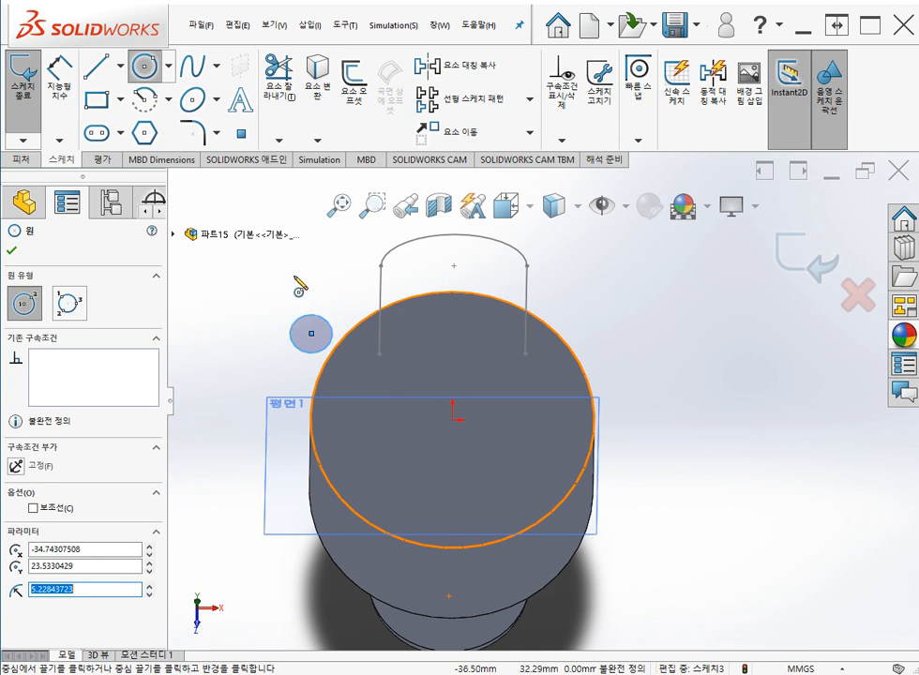
Set the circle's diameter to 12 mm.
left_click(62, 84)
left_click(322, 321)
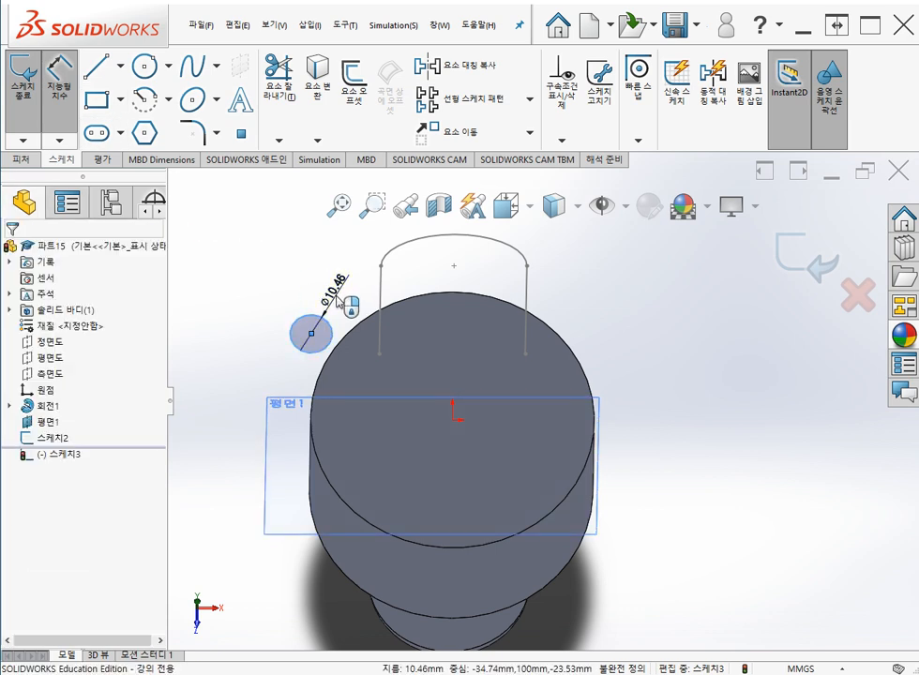
left_click(337, 298)
type("12")
key("Return")
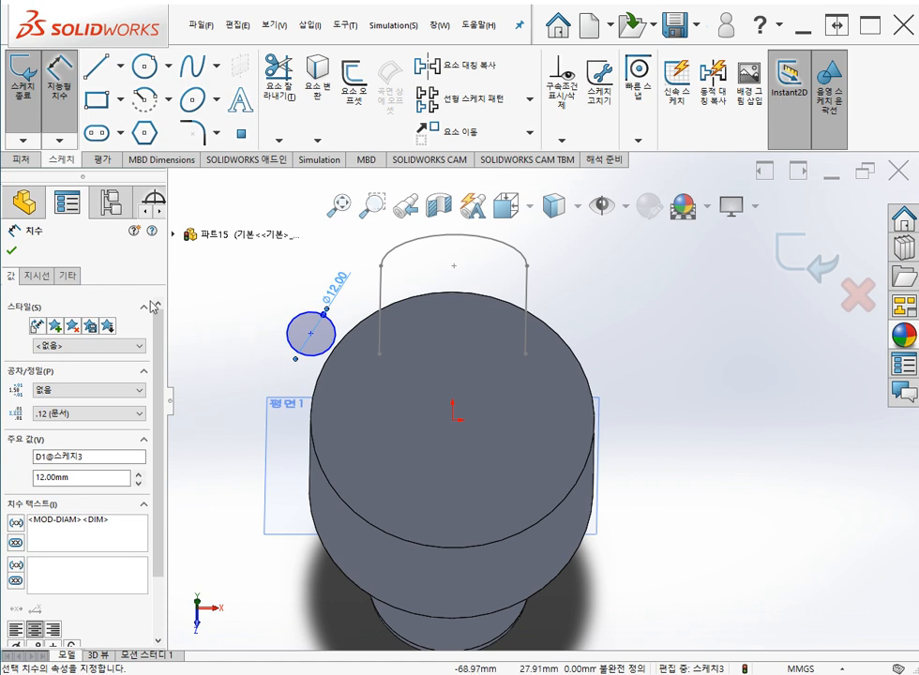
left_click(12, 252)
key("Escape")
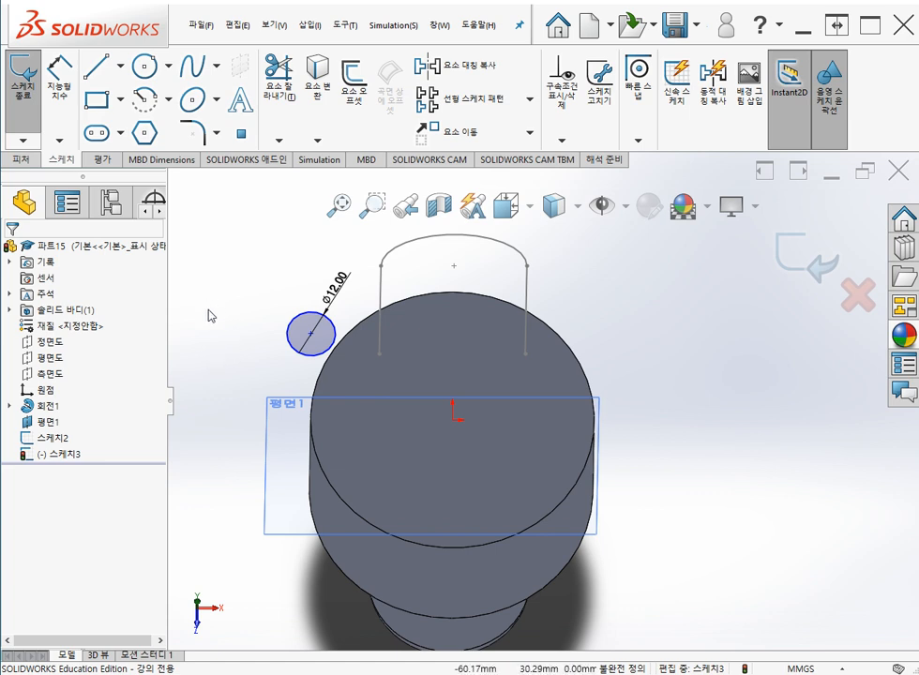
Add a pierce relation between the circle's center and the arch's left vertical line, and finish the sketch.
middle_click_drag(219, 306, 218, 298)
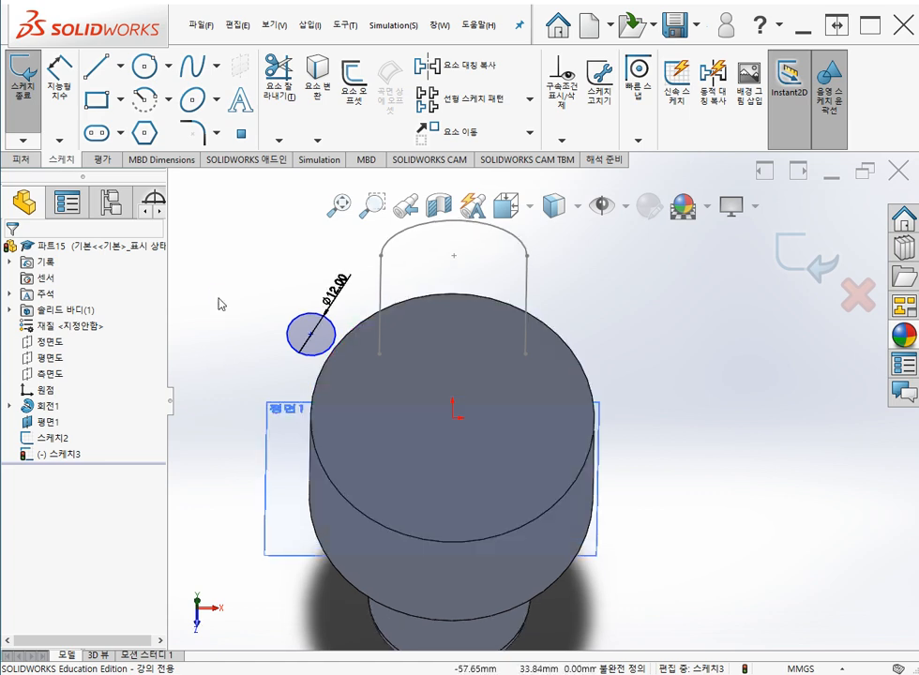
left_click(312, 335)
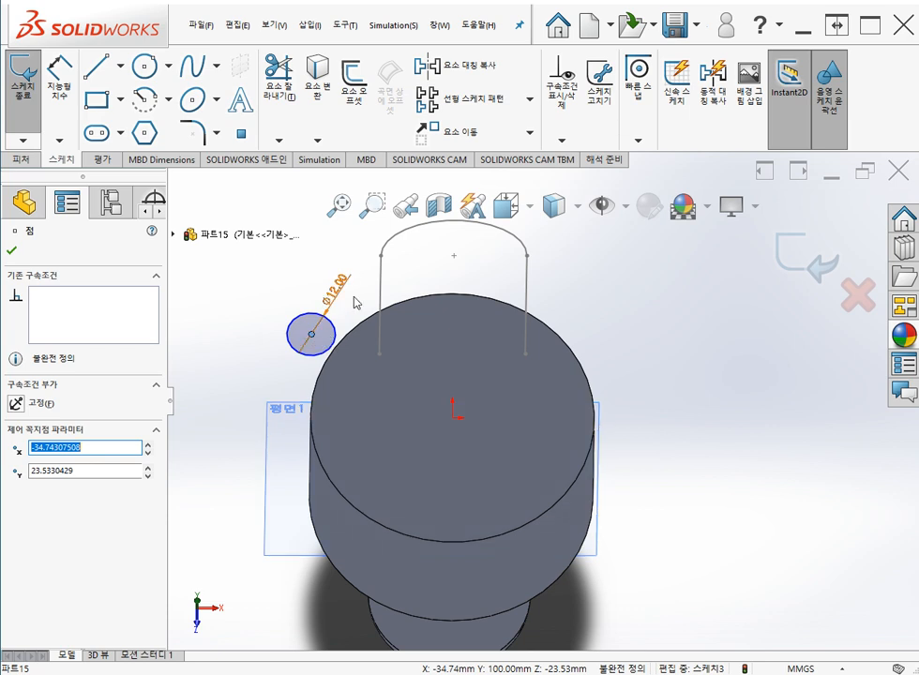
left_click(382, 287, "ctrl")
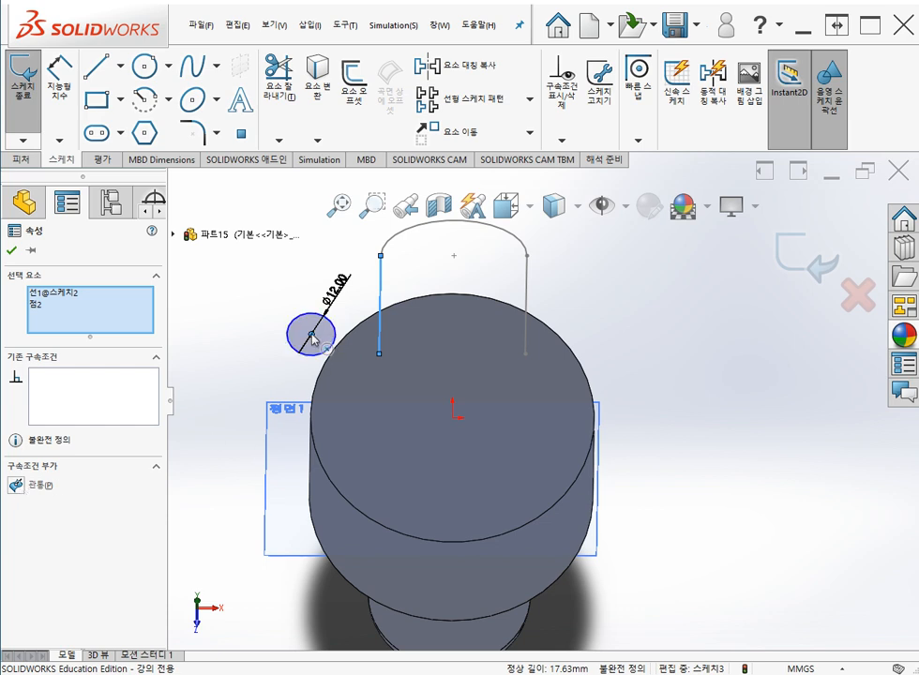
left_click(16, 486)
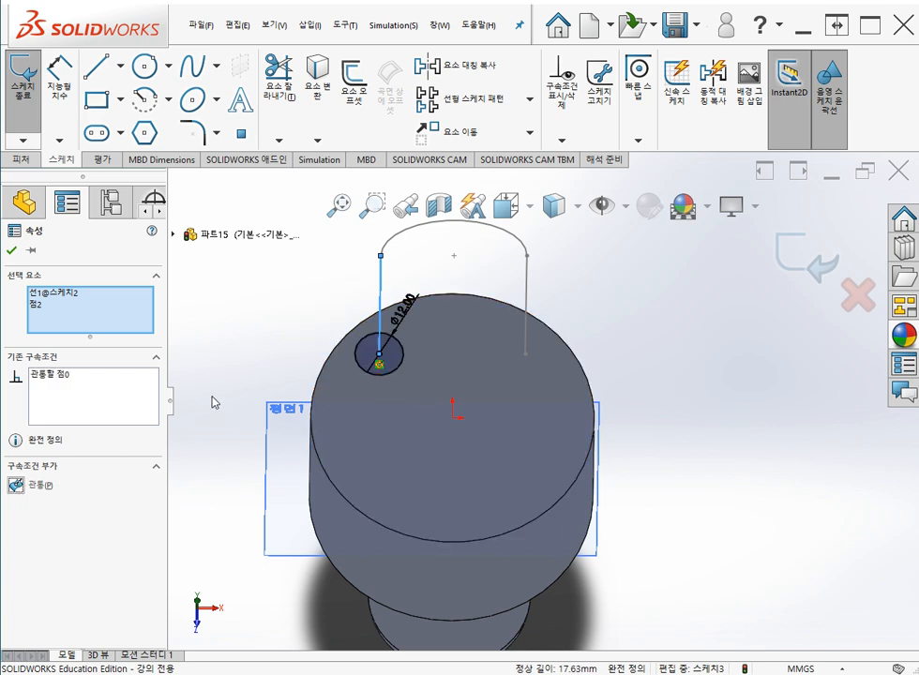
mouse_move(211, 404)
middle_mouse_down()
mouse_move(226, 499)
mouse_move(219, 397)
mouse_move(270, 404)
mouse_move(228, 402)
middle_mouse_up()
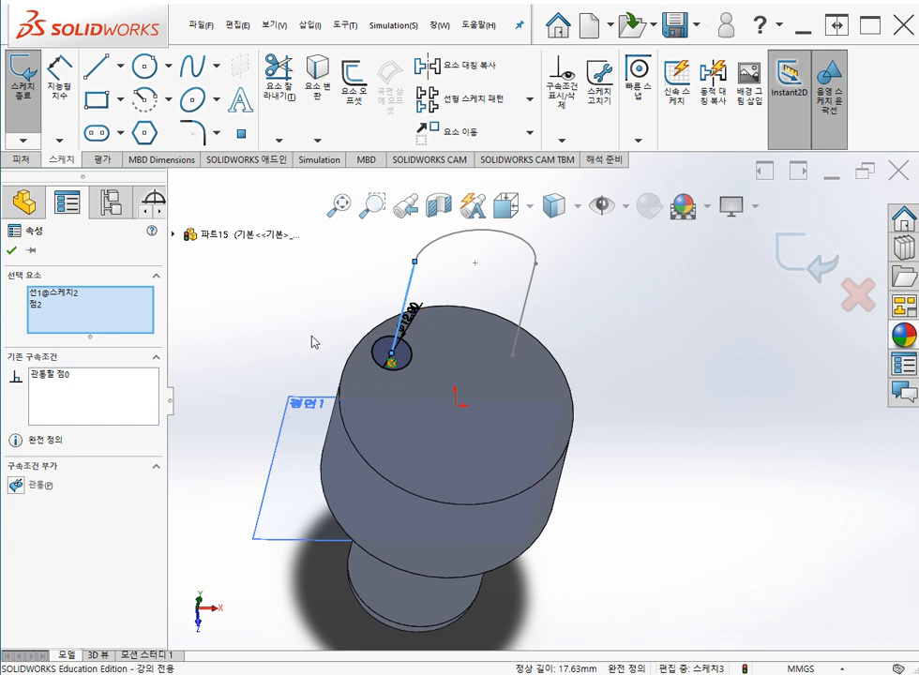
mouse_move(261, 367)
middle_mouse_down()
mouse_move(281, 370)
mouse_move(289, 359)
mouse_move(276, 352)
mouse_move(288, 343)
middle_mouse_up()
left_click(11, 251)
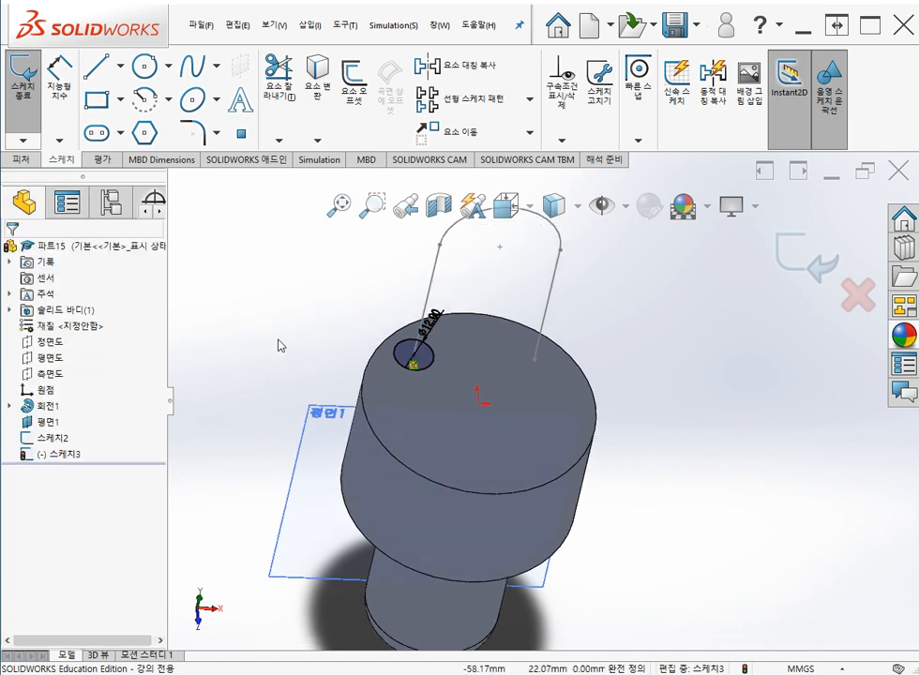
left_click(28, 90)
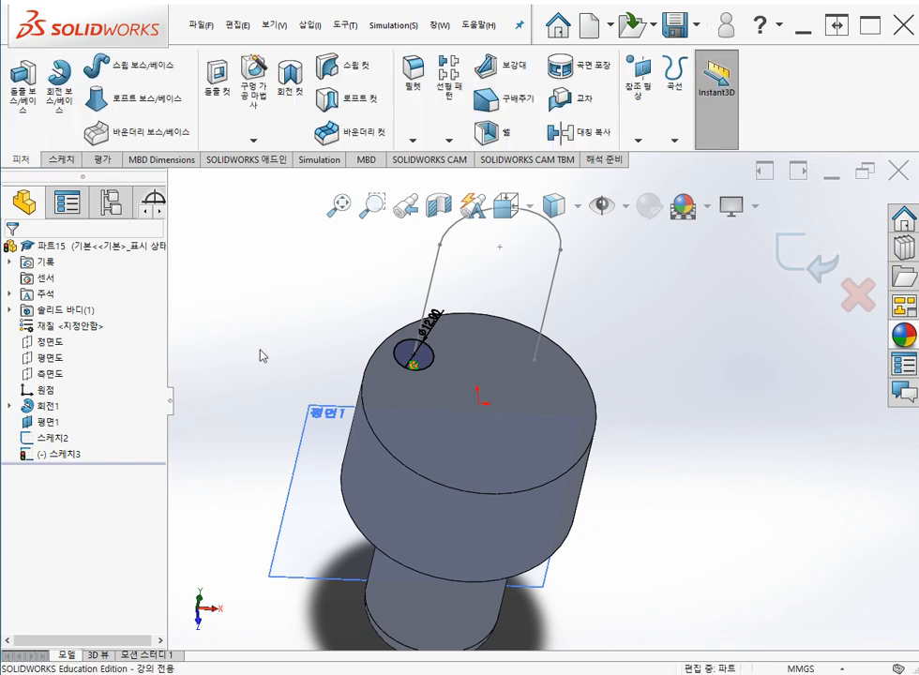
Sweep the 12 mm circle sketch along the arch path sketch to form a solid handle on the head.
scroll(267, 364, "up", 3)
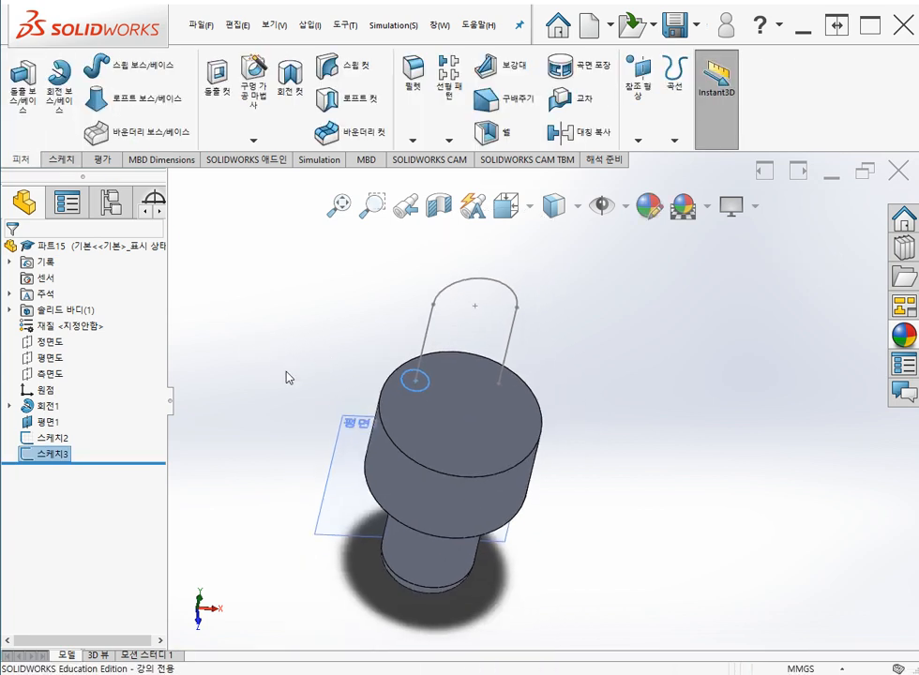
left_click(287, 376)
middle_click_drag(298, 375, 369, 372)
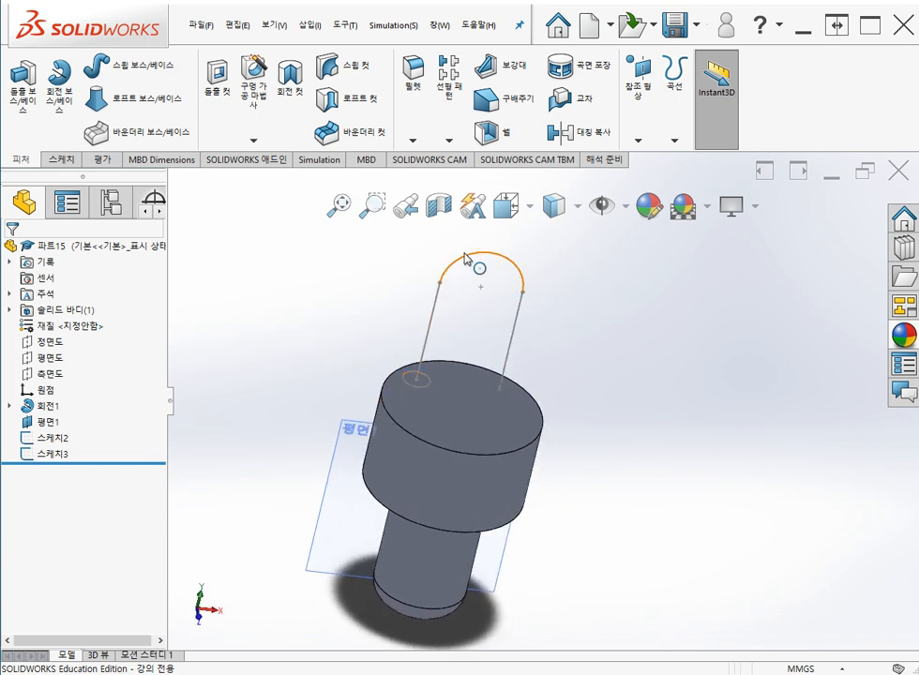
mouse_move(304, 349)
middle_mouse_down()
mouse_move(293, 345)
mouse_move(297, 361)
mouse_move(281, 352)
middle_mouse_up()
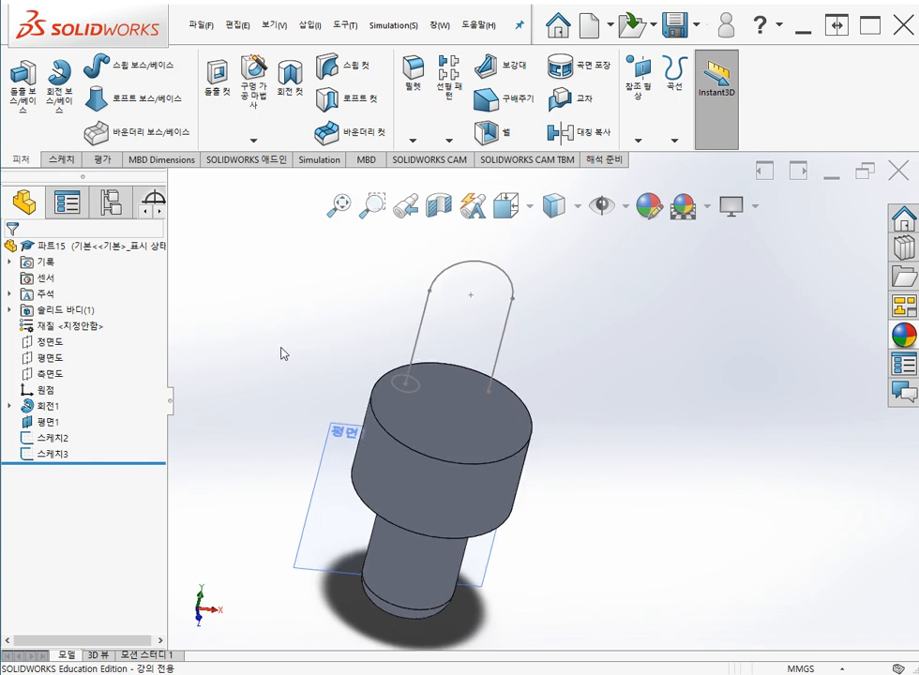
left_click(128, 69)
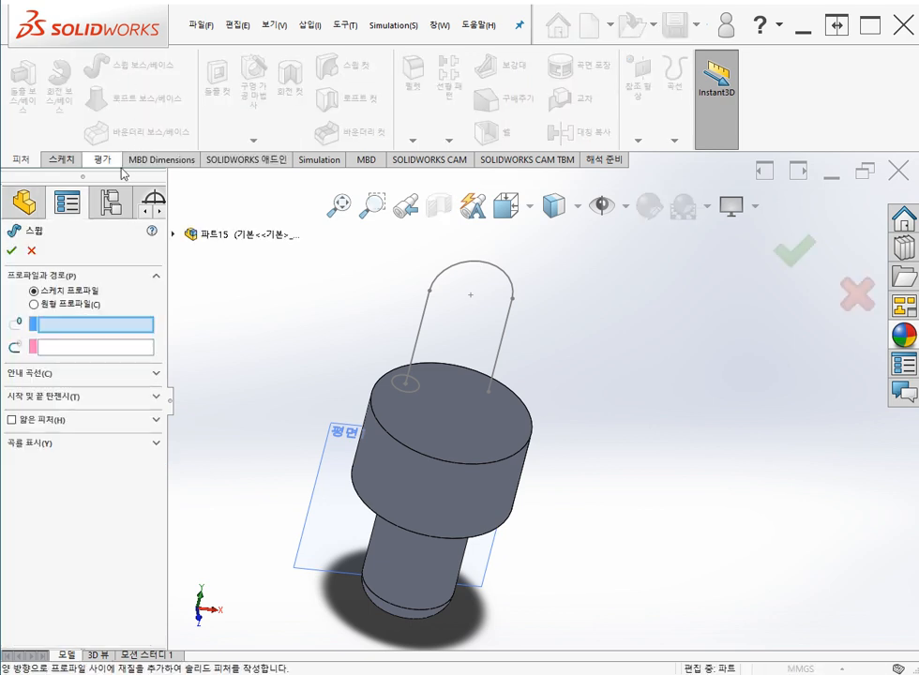
left_click(401, 387)
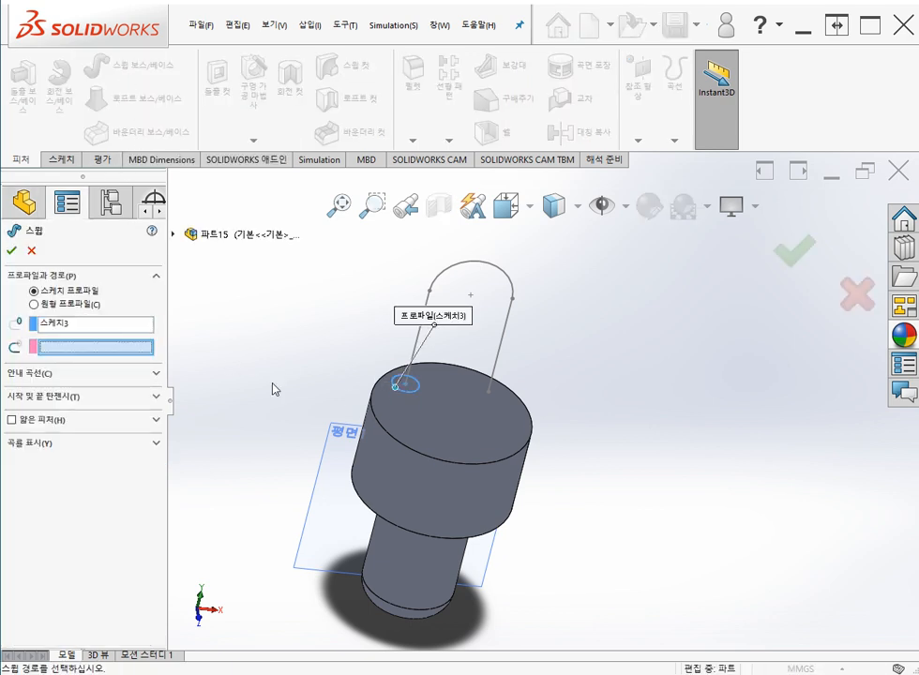
left_click(417, 343)
middle_click_drag(308, 404, 239, 314)
left_click(12, 251)
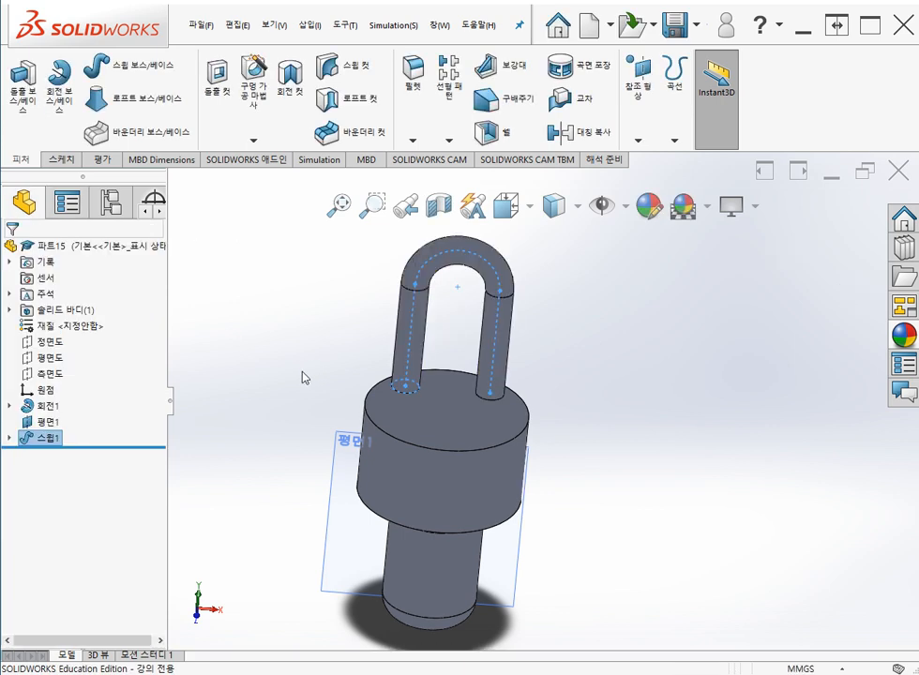
Set up a circular pattern about the head's cylindrical face with equal spacing over 360° and 3 instances.
middle_click_drag(255, 394, 267, 441)
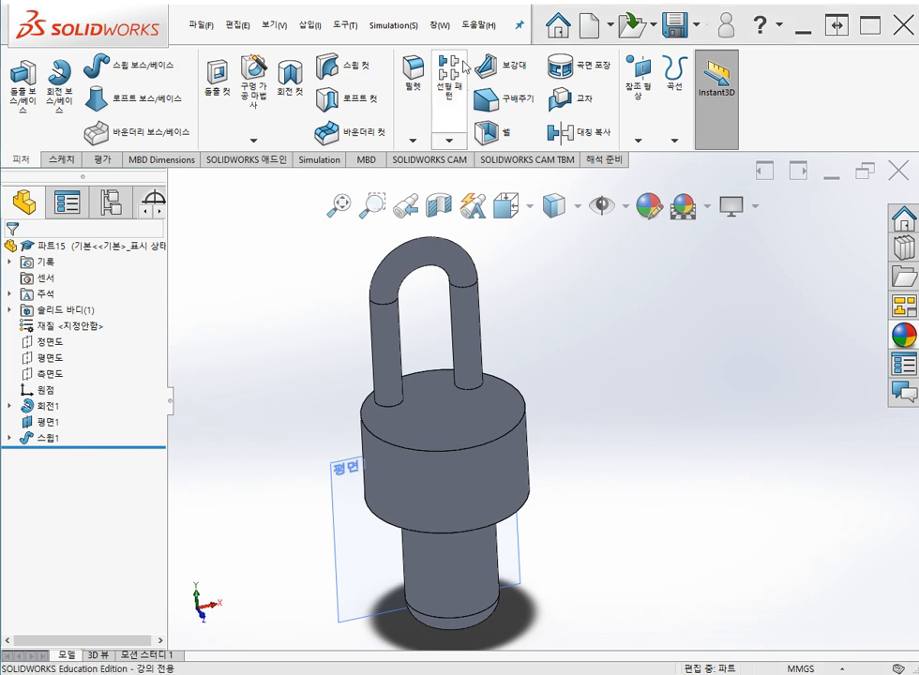
left_click(454, 141)
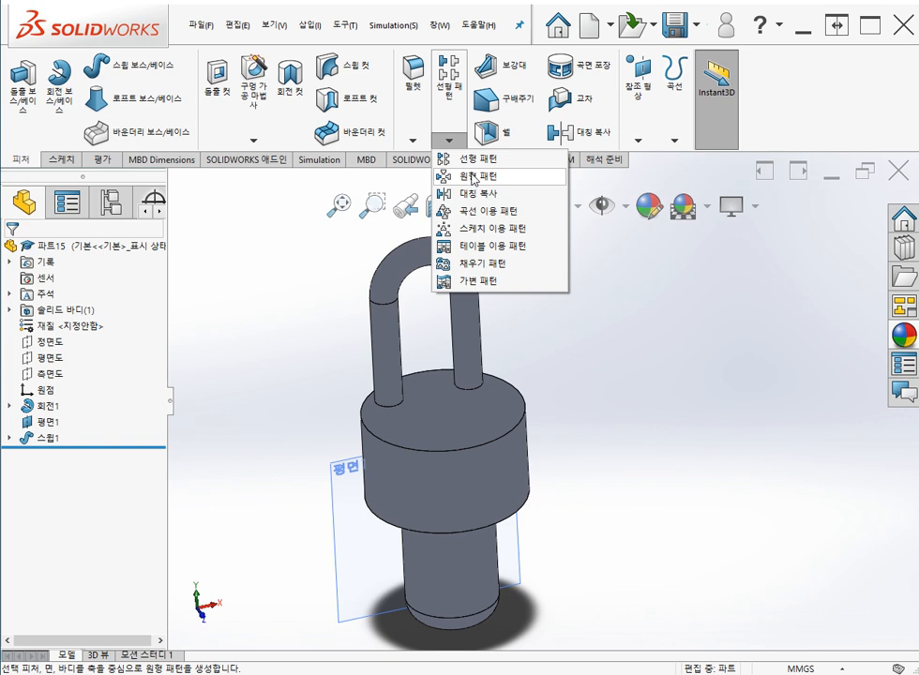
left_click(474, 177)
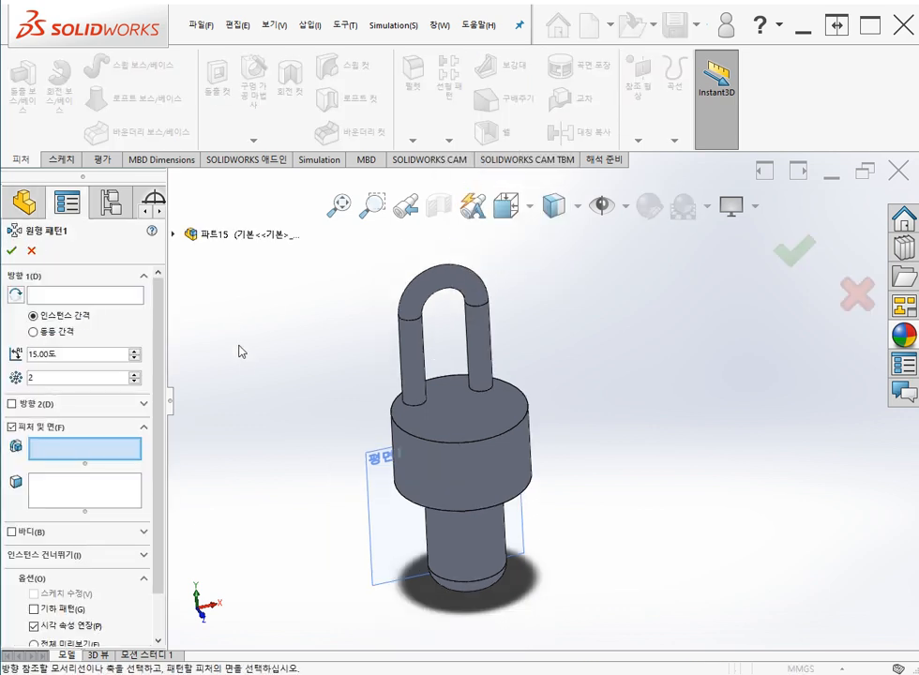
middle_click_drag(253, 356, 252, 362)
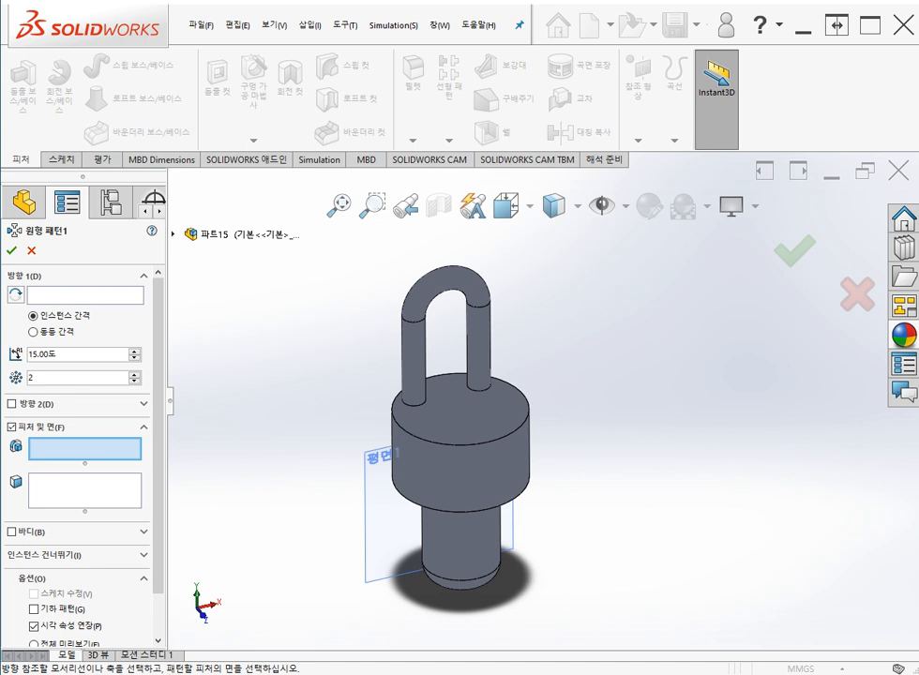
left_click(60, 296)
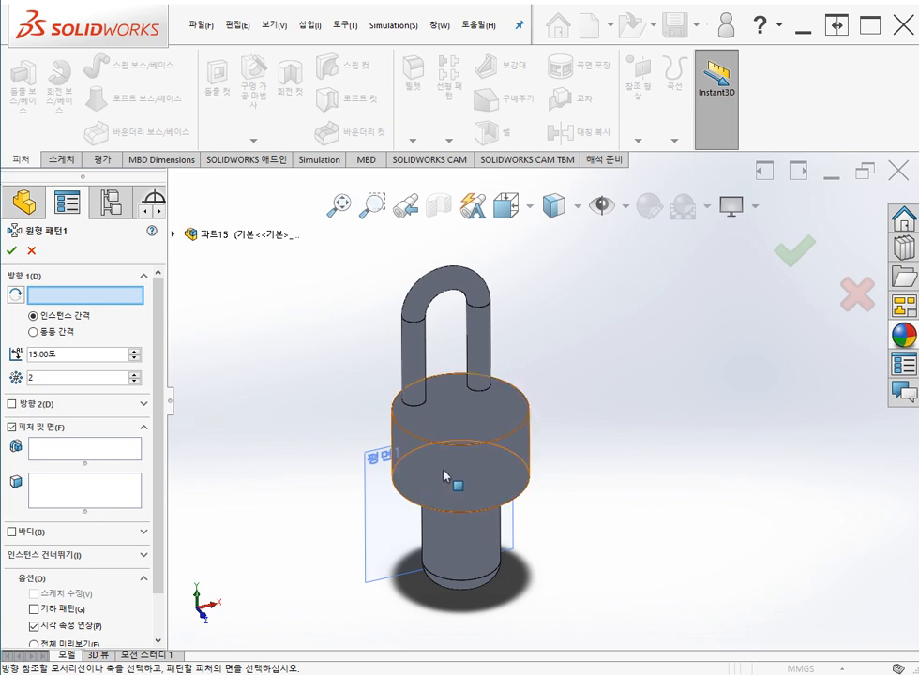
left_click(396, 475)
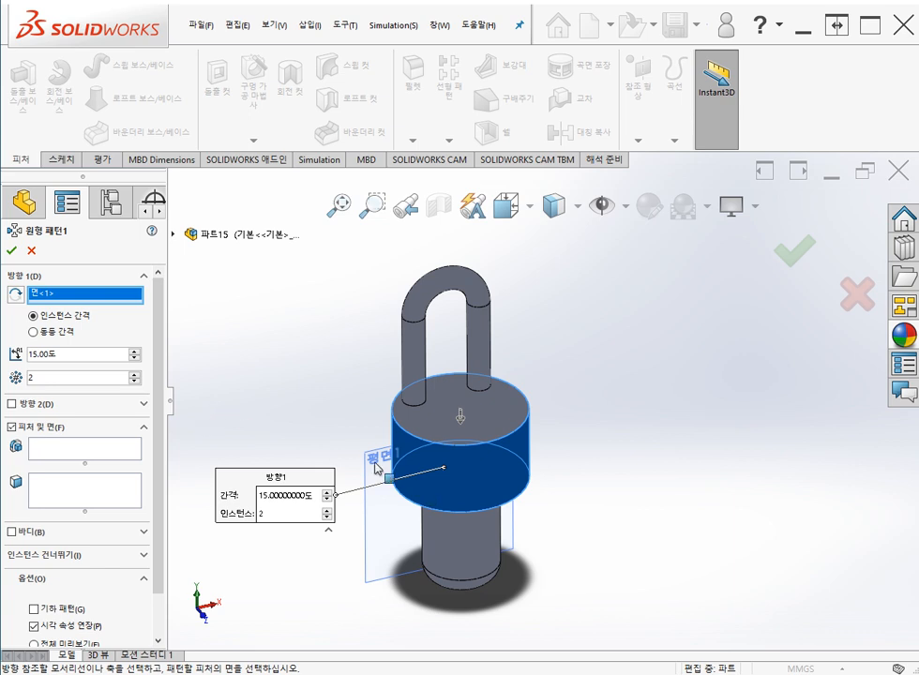
scroll(164, 352, "down", 2)
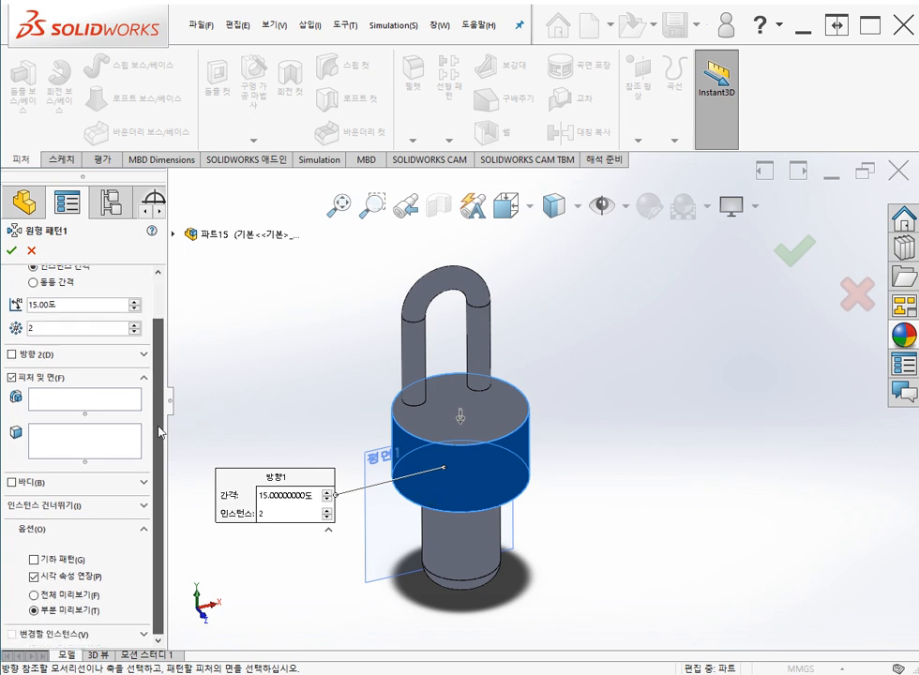
scroll(165, 352, "up", 2)
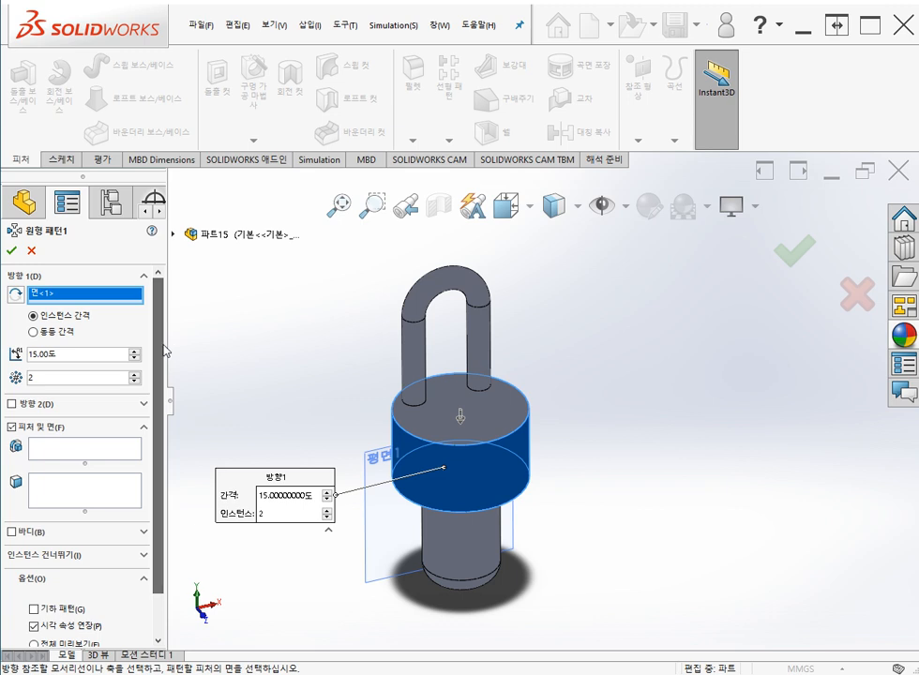
left_click(34, 332)
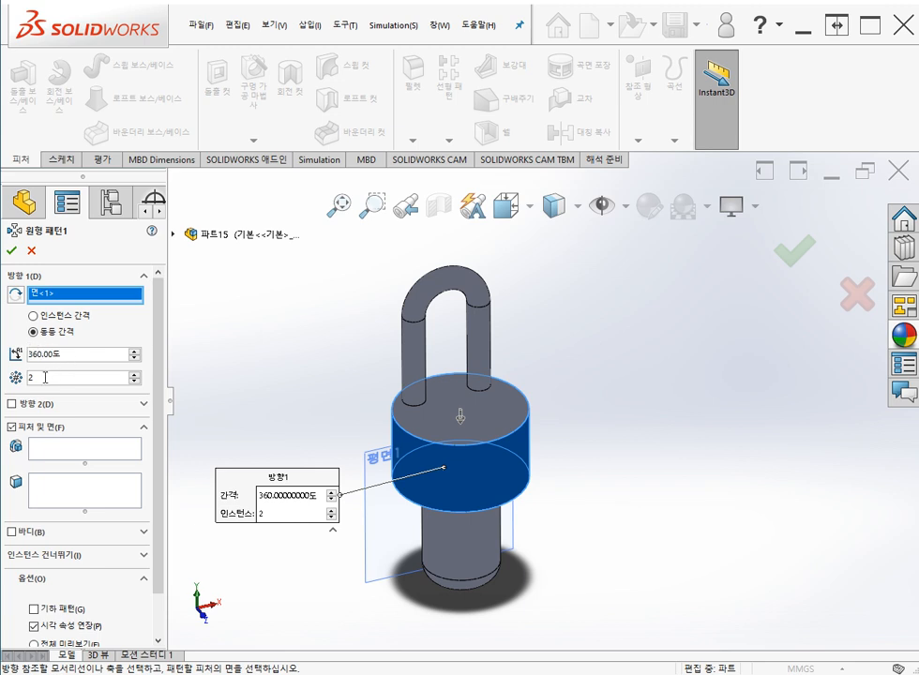
key("Return")
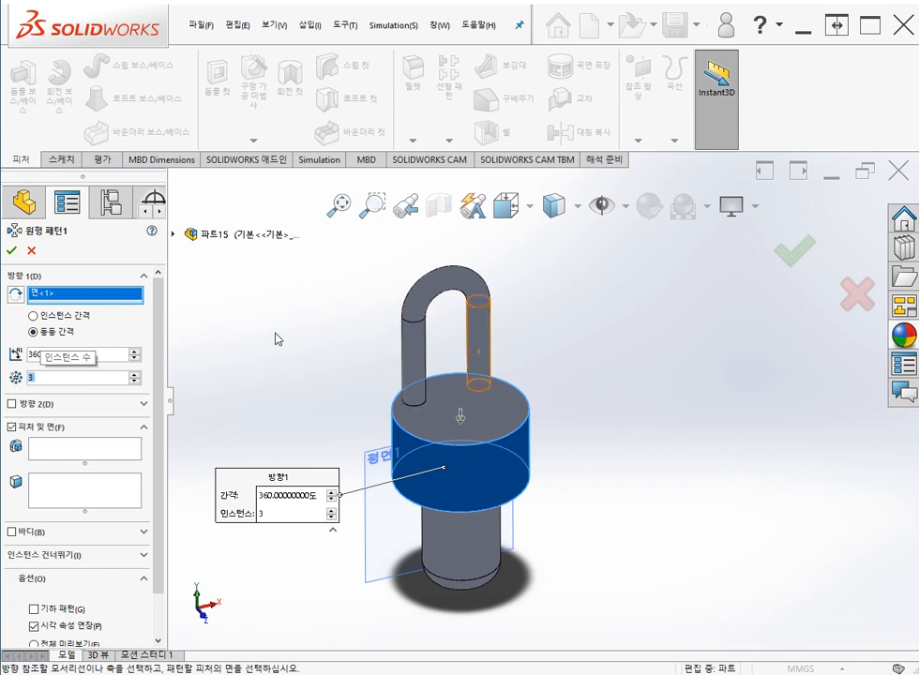
Choose the swept handle as the feature to pattern and complete the circular pattern.
left_click(174, 235)
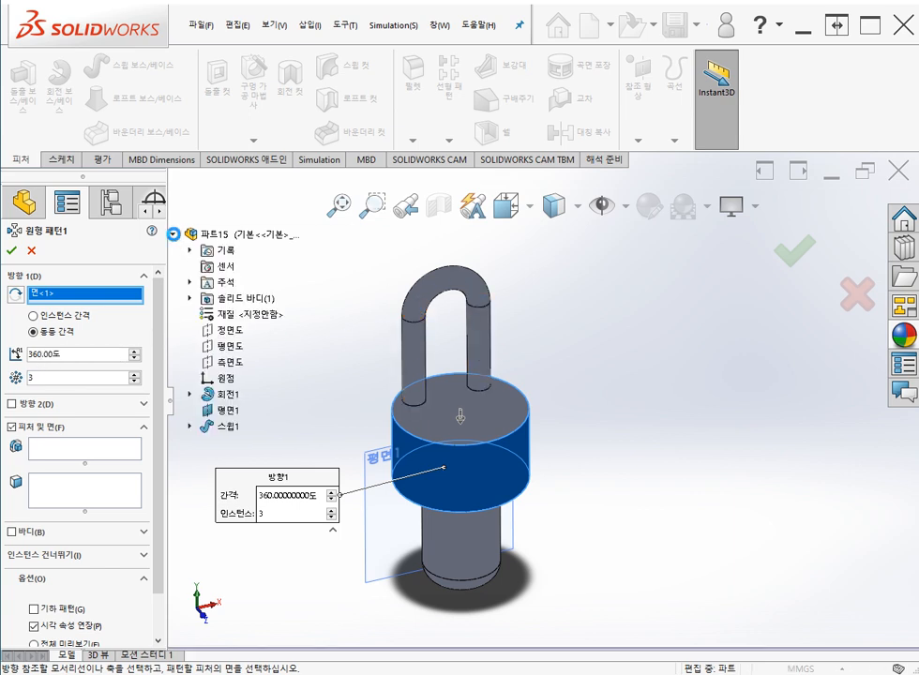
left_click(230, 426)
left_click(228, 394)
middle_click_drag(333, 465, 338, 389)
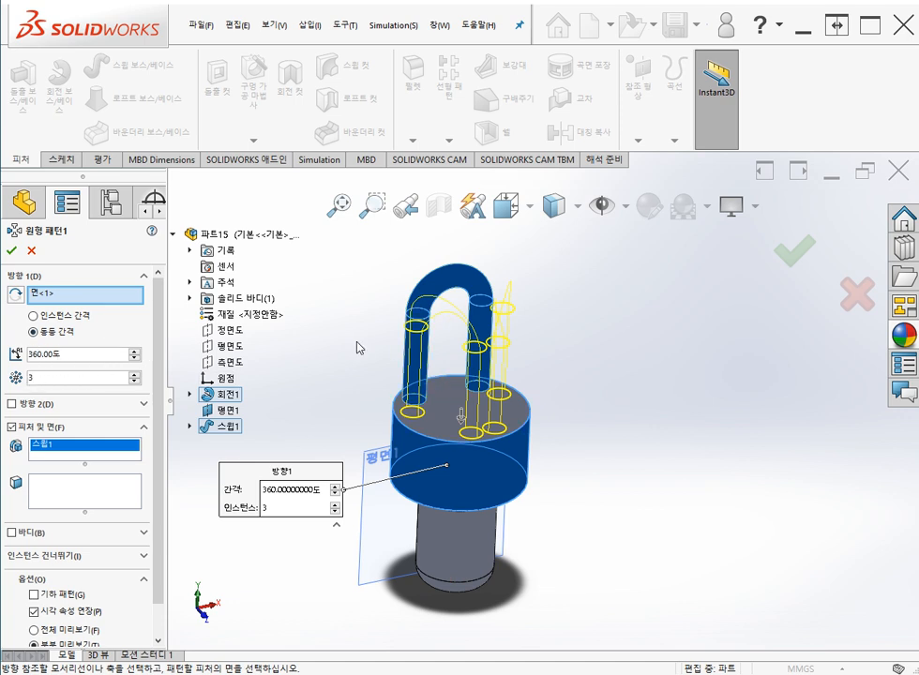
left_click(12, 251)
Hide the offset reference plane 평면1 used for the arch sketch.
middle_click_drag(611, 392, 575, 425)
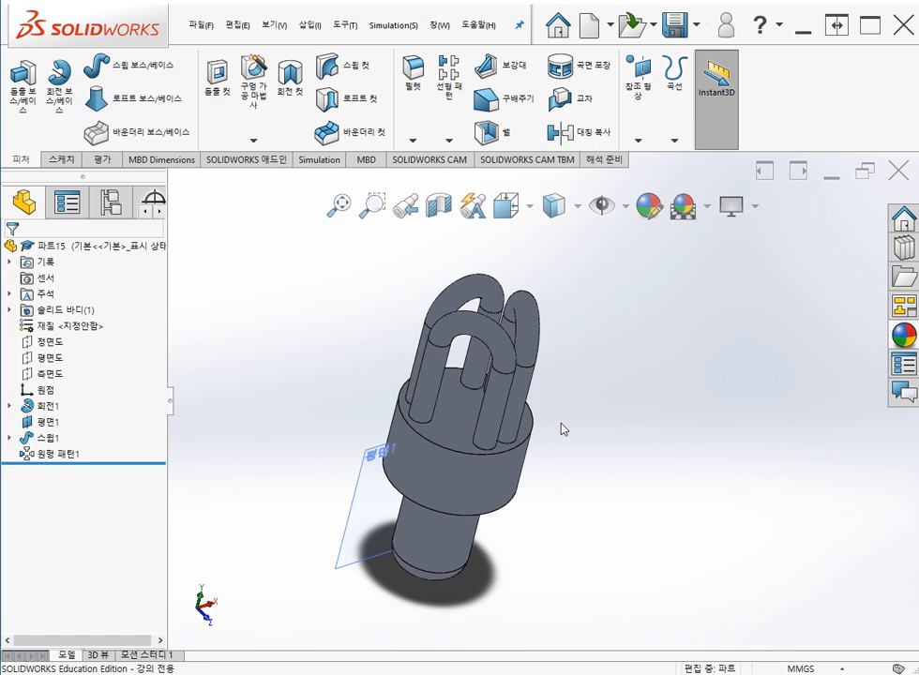
middle_click_drag(345, 453, 333, 422)
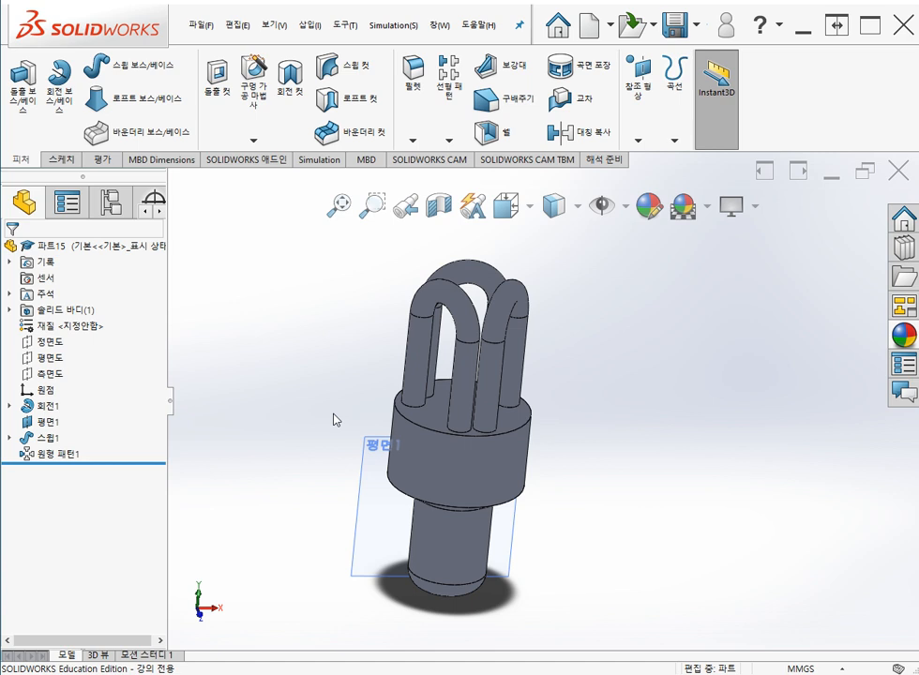
middle_click_drag(347, 467, 319, 439)
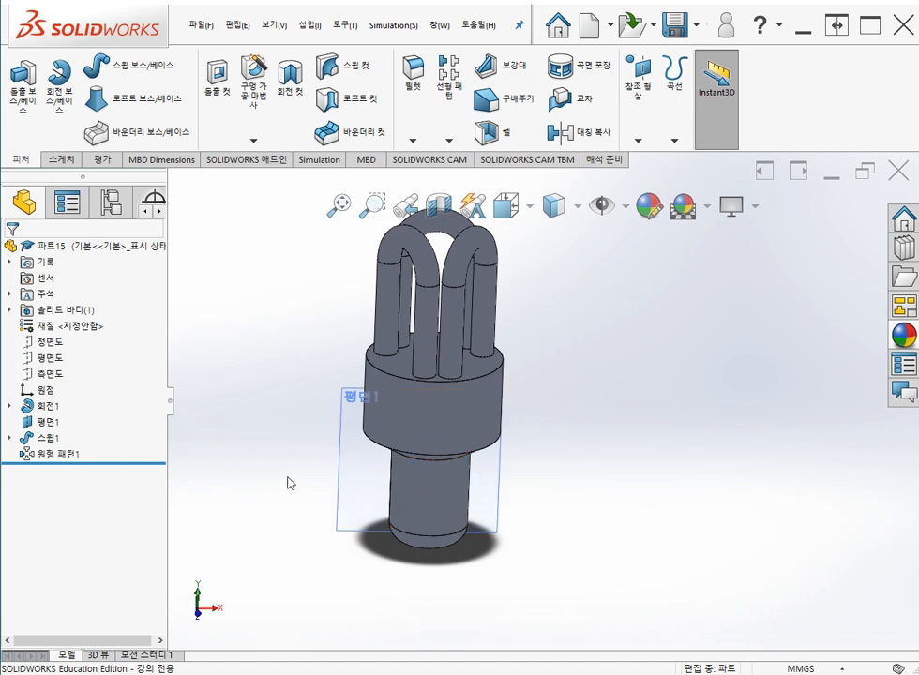
middle_click_drag(281, 484, 298, 483, "ctrl")
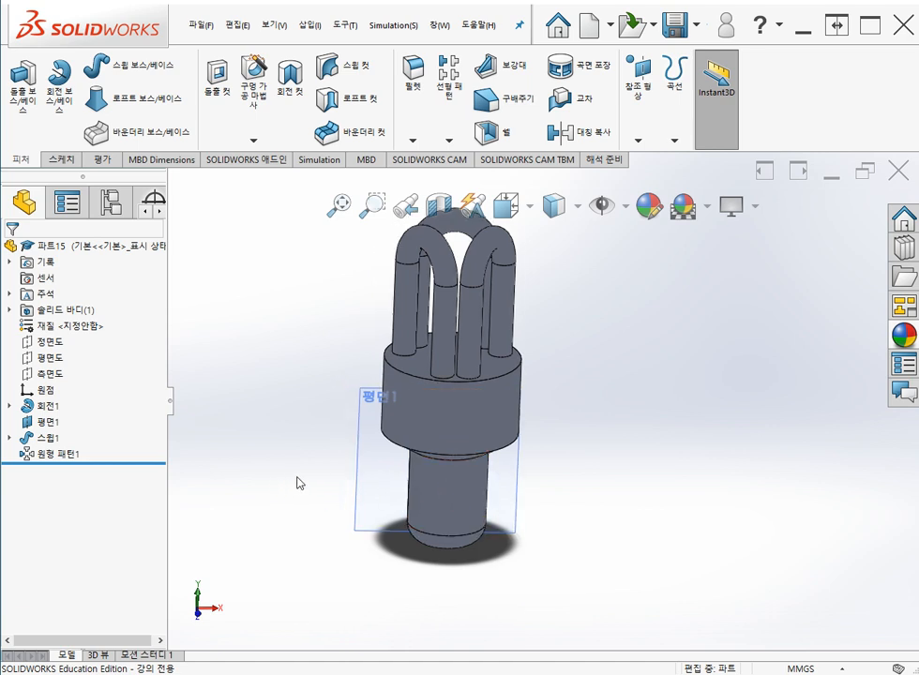
left_click(370, 409)
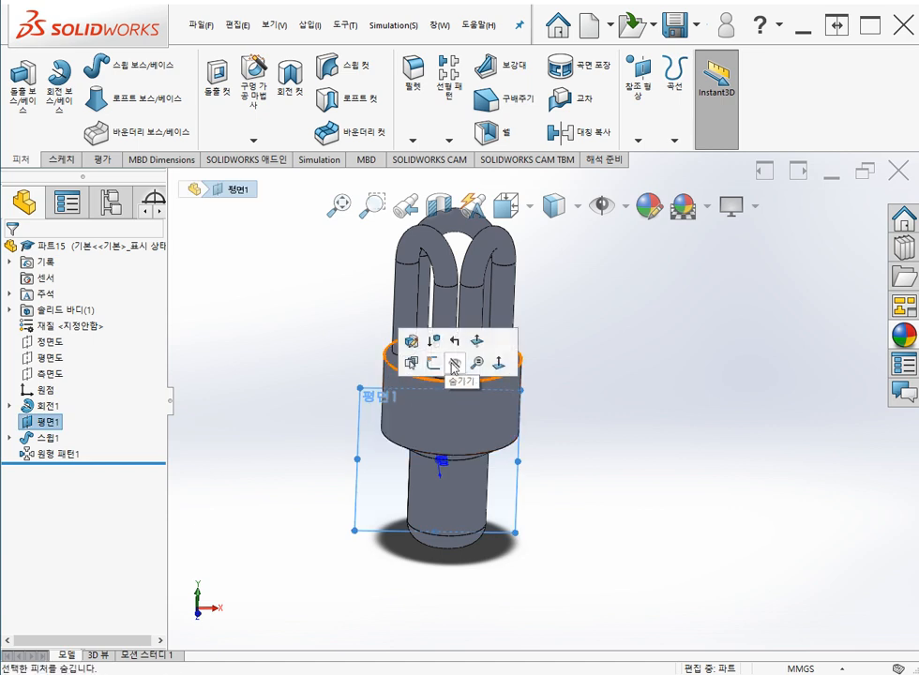
left_click(454, 366)
Start a sketch on the top plane (평면도) and convert the shank's upper circular edge, where it meets the head's conical underside, into it.
middle_click_drag(266, 458, 304, 511)
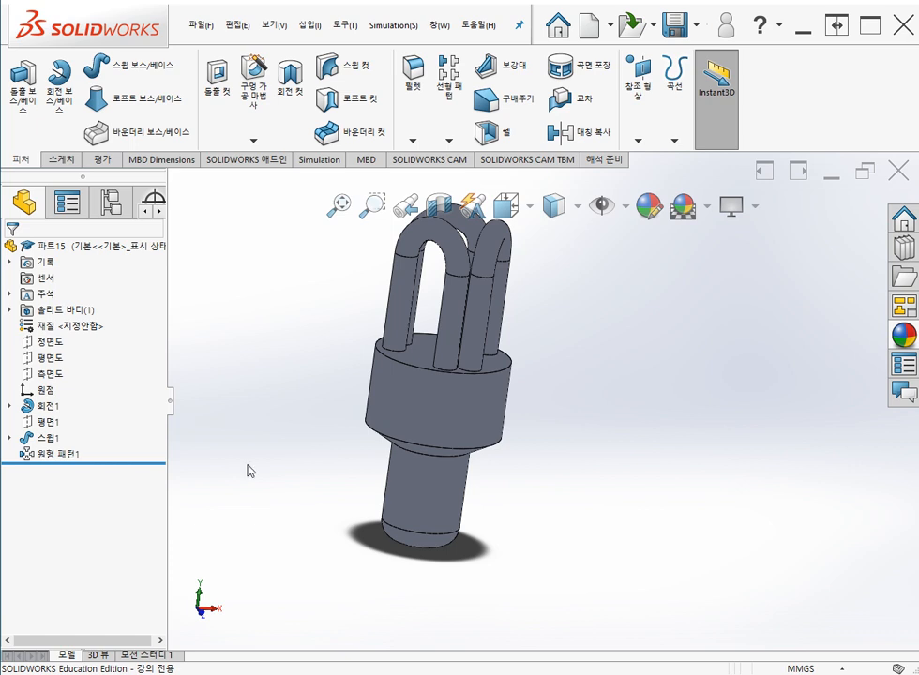
left_click(53, 359)
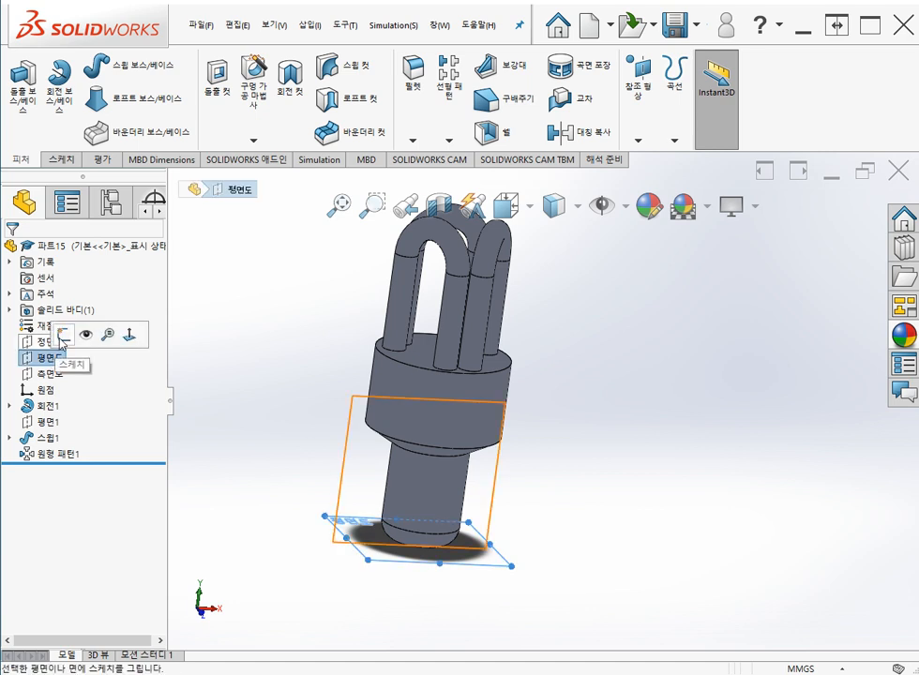
left_click(61, 337)
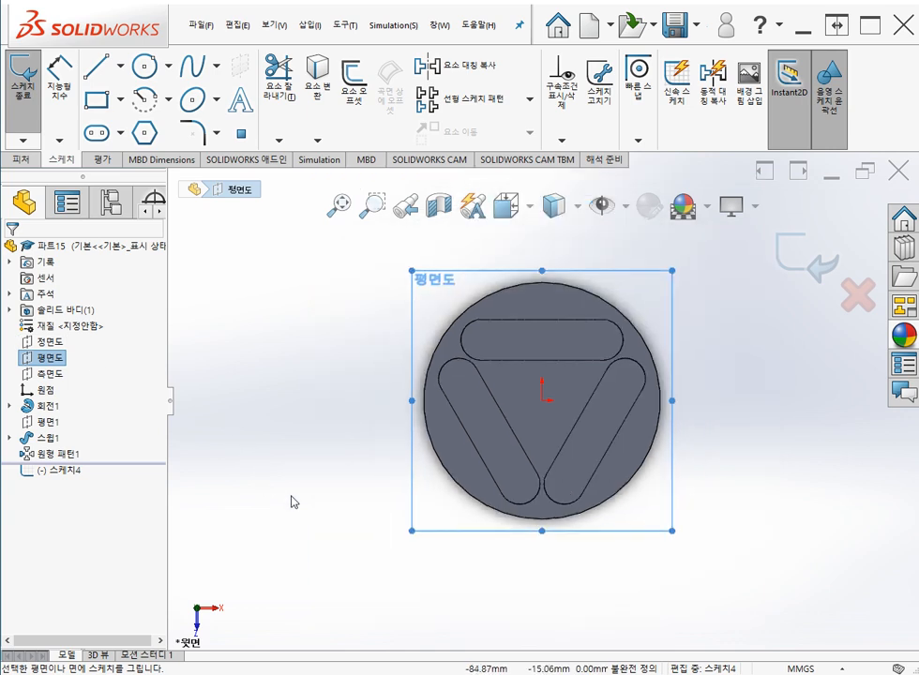
middle_click_drag(355, 563, 374, 384)
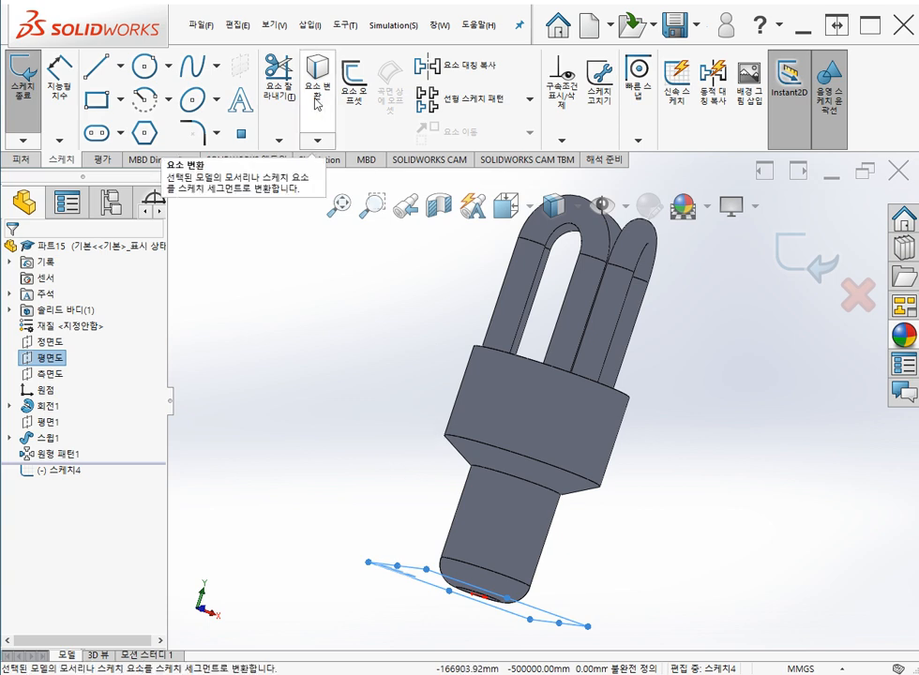
middle_click_drag(363, 400, 410, 570)
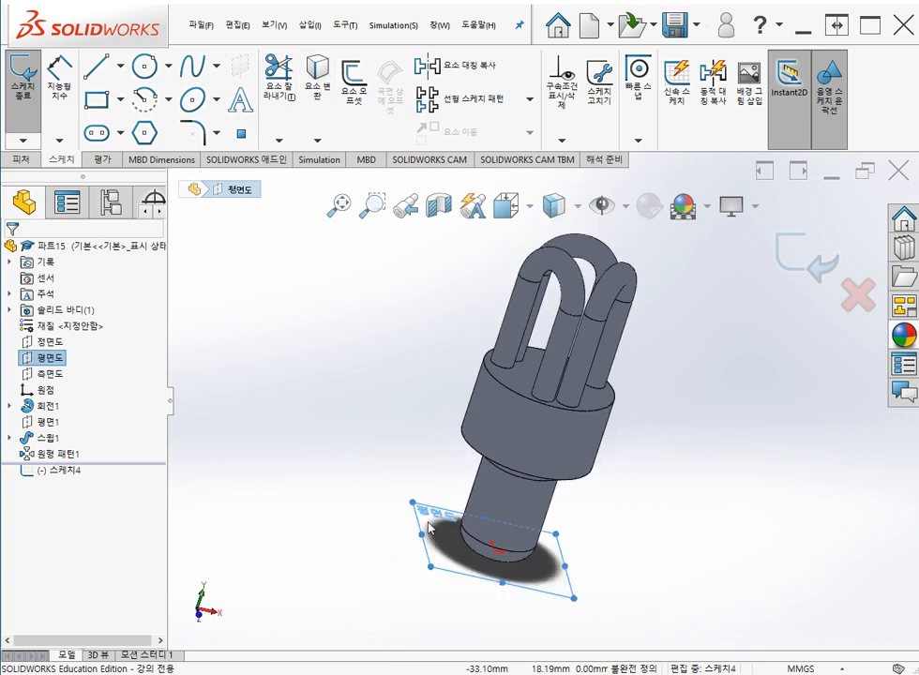
middle_click_drag(424, 529, 434, 456)
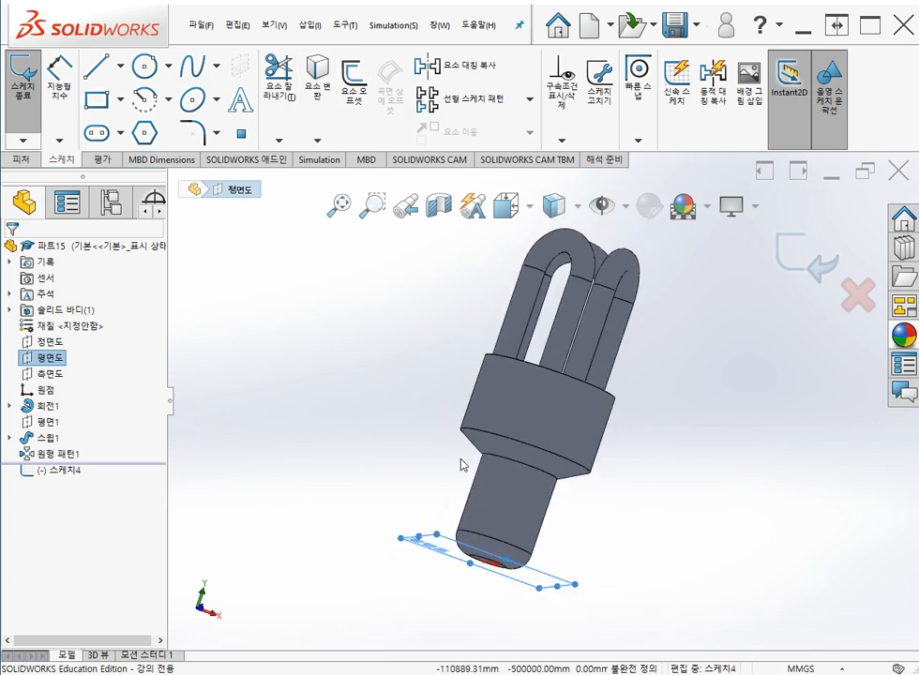
middle_click_drag(420, 404, 420, 549)
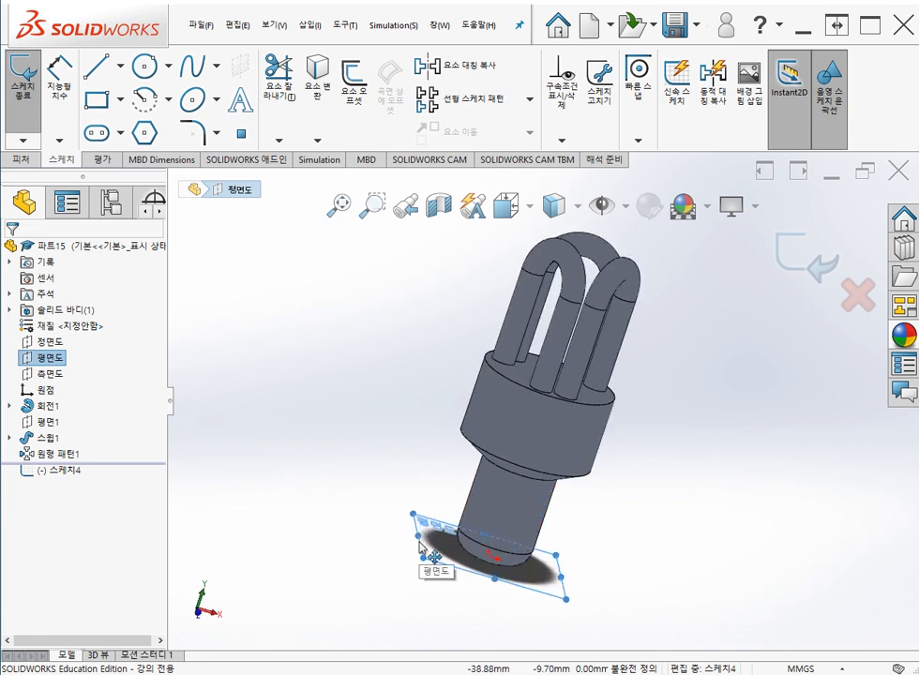
middle_click_drag(388, 473, 354, 420, "ctrl")
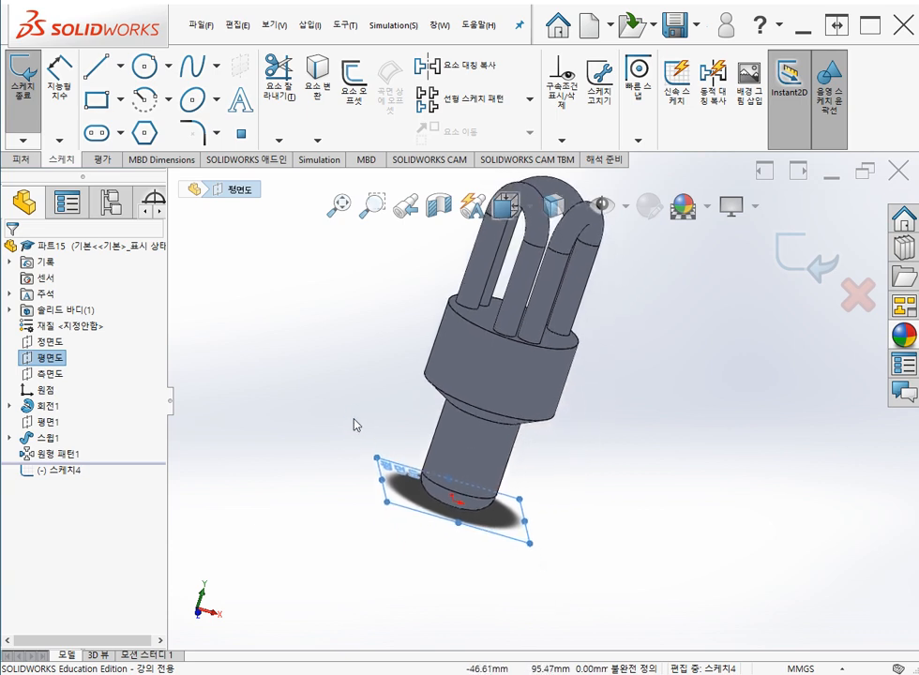
left_click(318, 83)
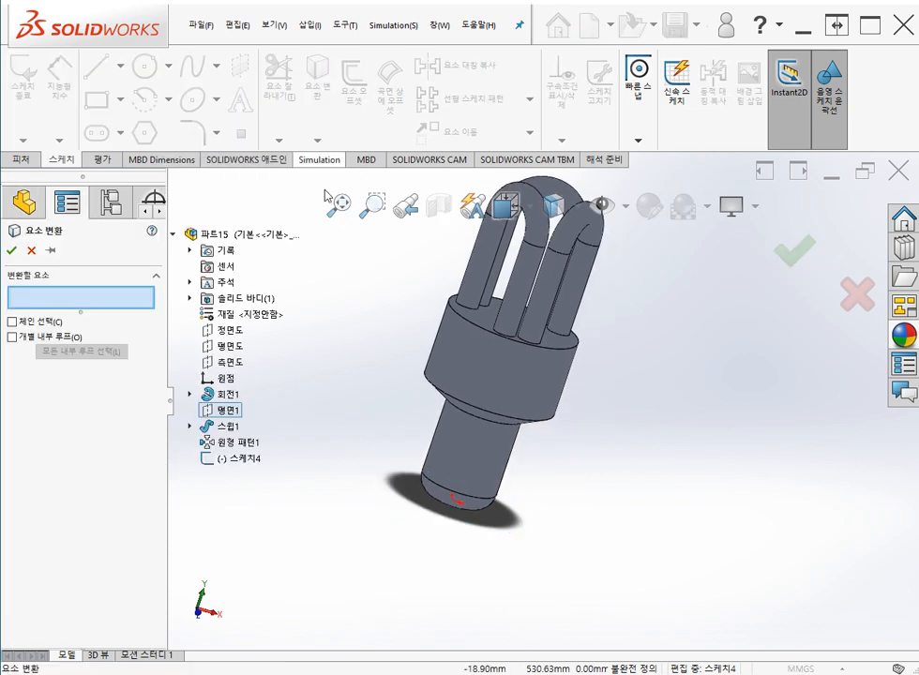
middle_click_drag(383, 527, 408, 453)
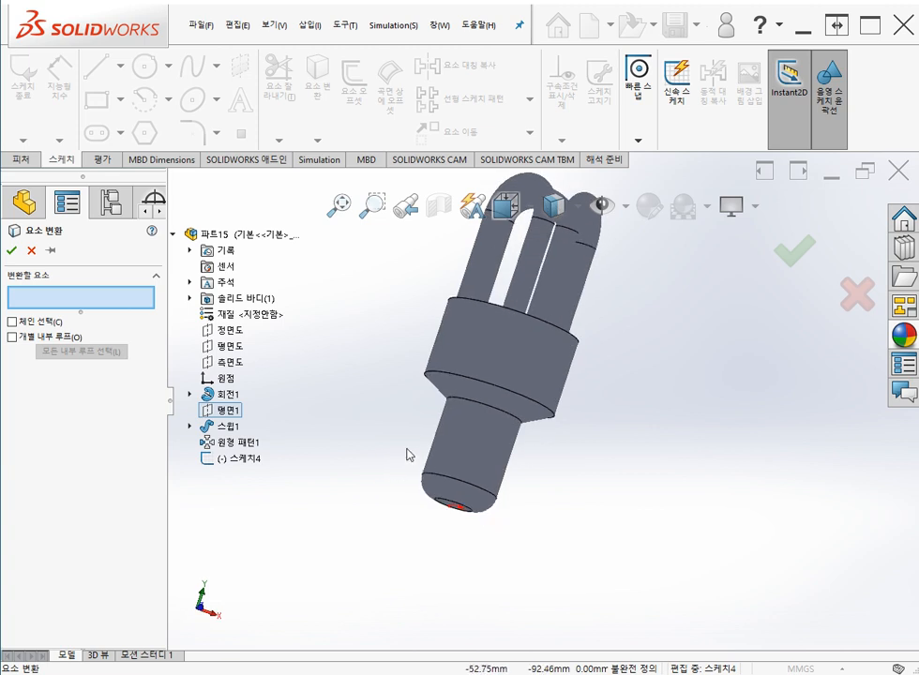
left_click(461, 405)
middle_click_drag(363, 423, 375, 464)
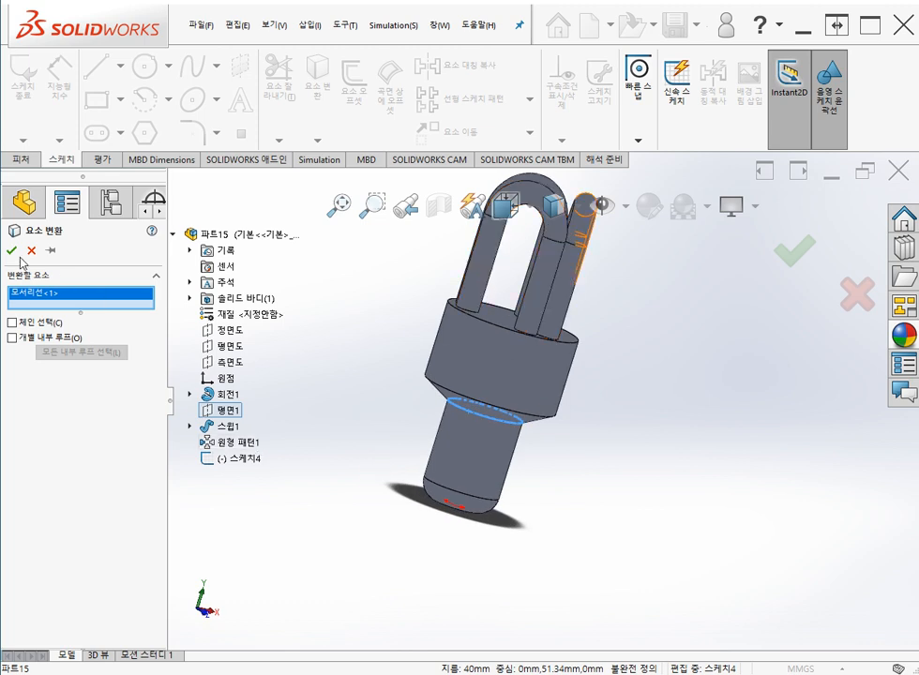
key("Return")
scroll(436, 402, "down", 5)
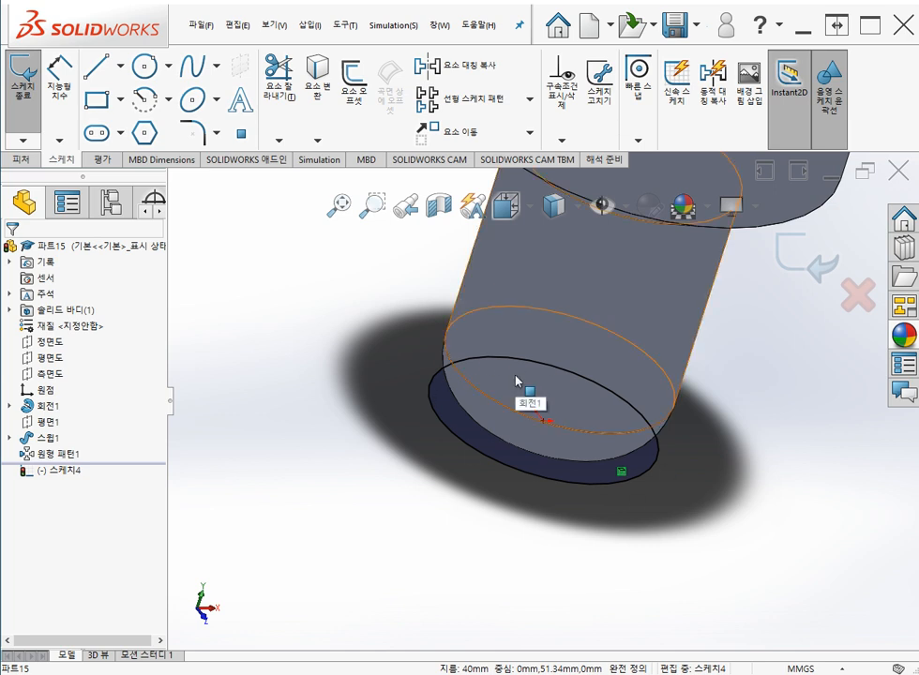
Finish the top-plane sketch that contains the converted shank circle.
scroll(455, 437, "up", 3)
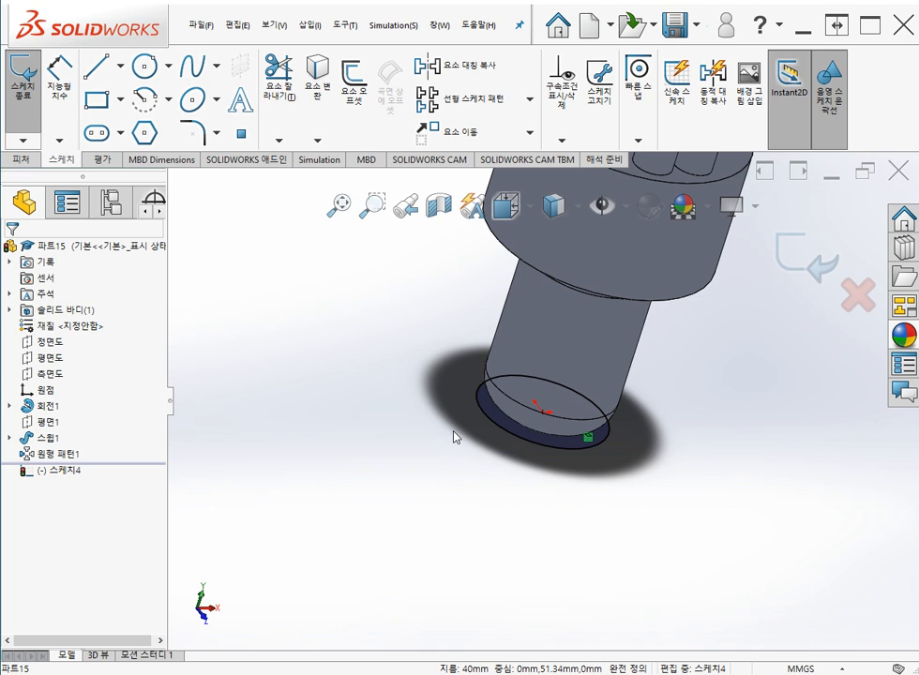
scroll(453, 431, "up", 3)
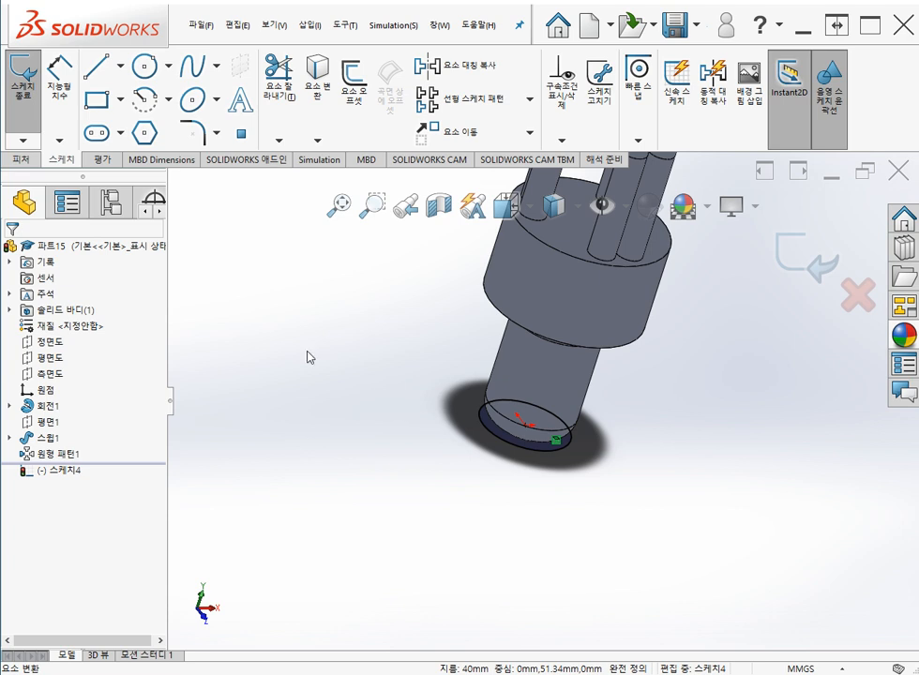
left_click(26, 83)
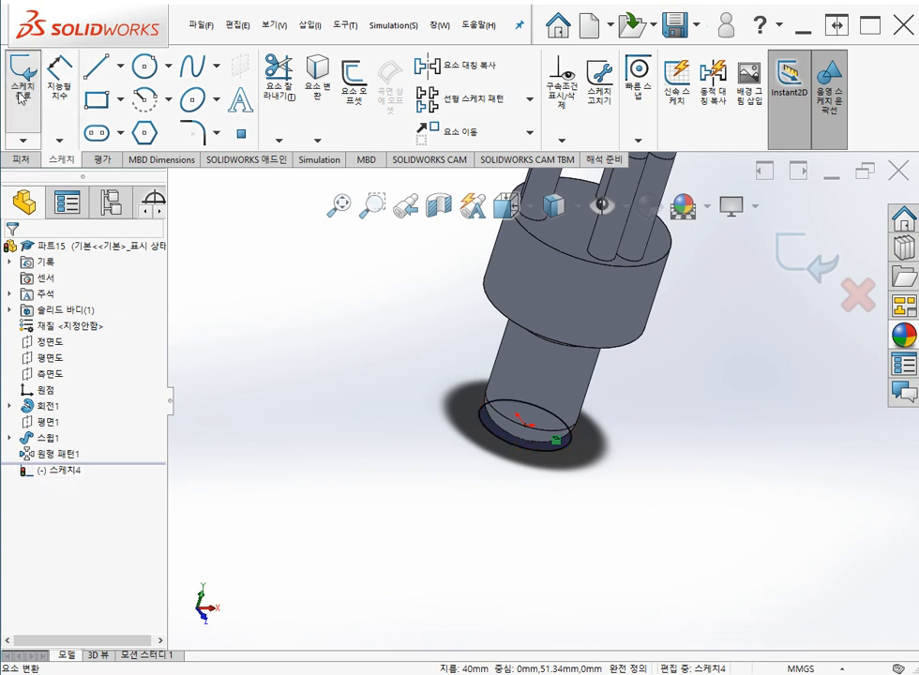
mouse_move(322, 462)
middle_mouse_down()
mouse_move(392, 511)
mouse_move(415, 379)
mouse_move(394, 460)
mouse_move(393, 361)
mouse_move(410, 427)
mouse_move(474, 379)
middle_mouse_up()
left_click(375, 434)
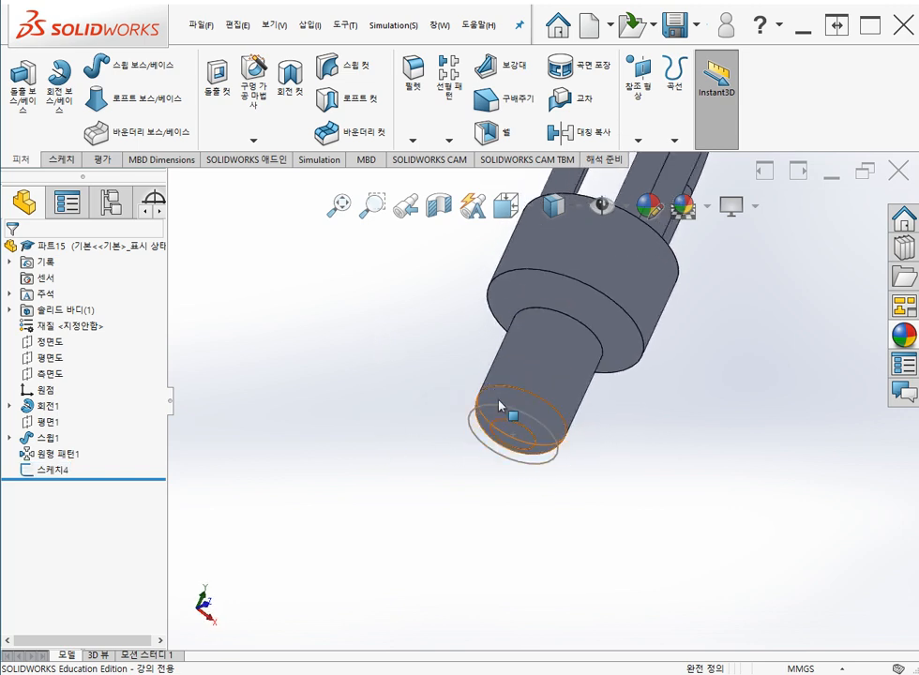
middle_click_drag(396, 382, 412, 449)
middle_click_drag(391, 500, 332, 481)
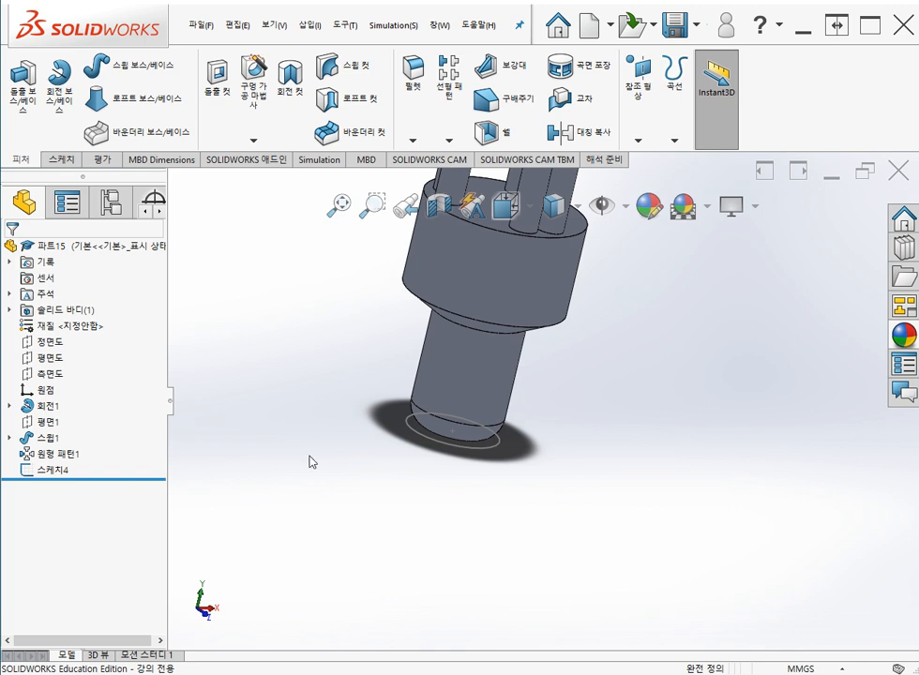
Start a helix curve (나선형 곡선) based on the converted circle sketch at the shank's lower end.
middle_click_drag(322, 421, 297, 475, "ctrl")
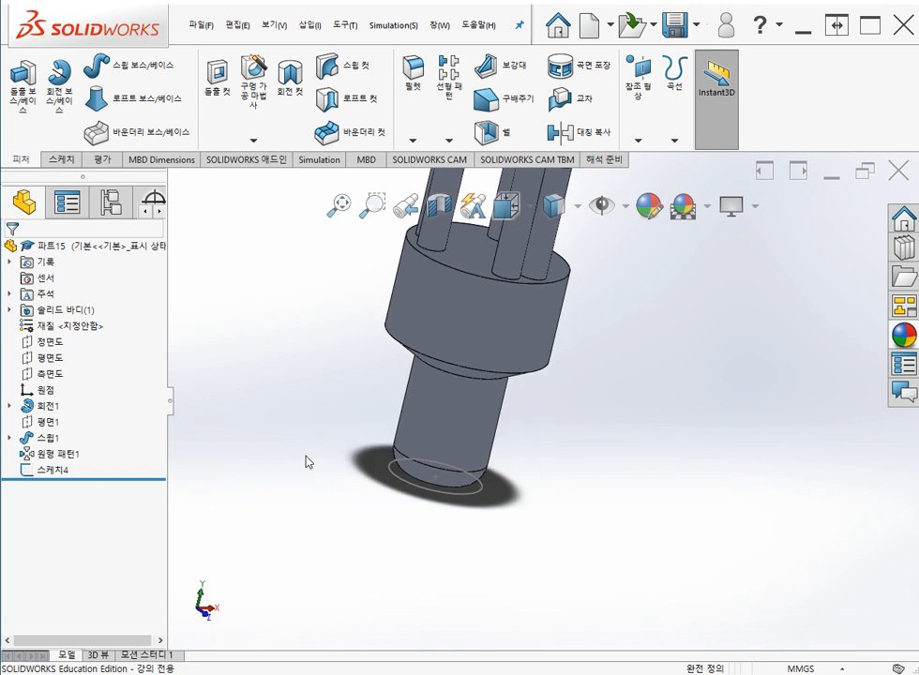
left_click(62, 160)
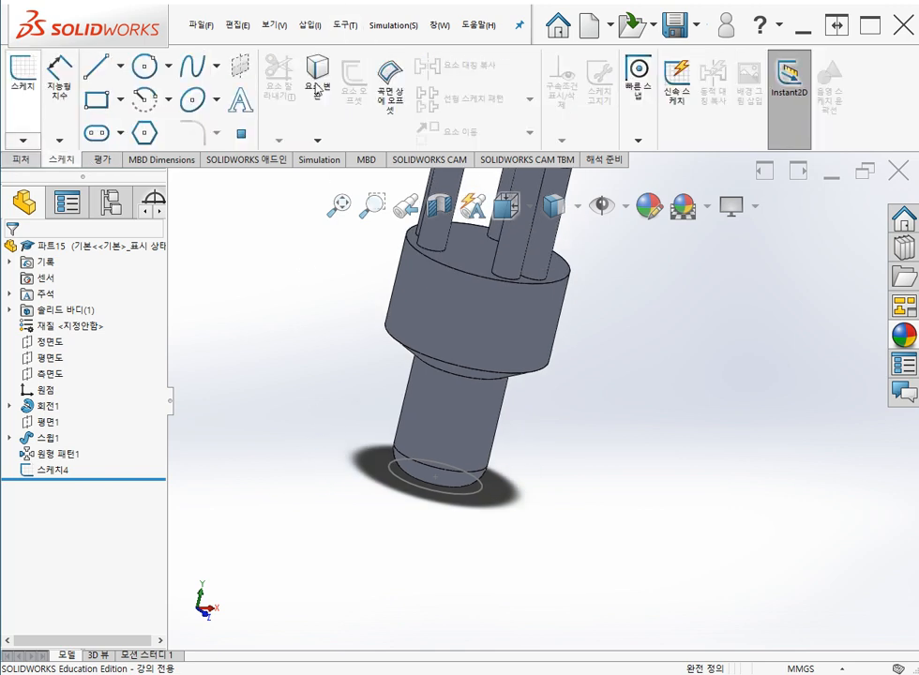
left_click(21, 159)
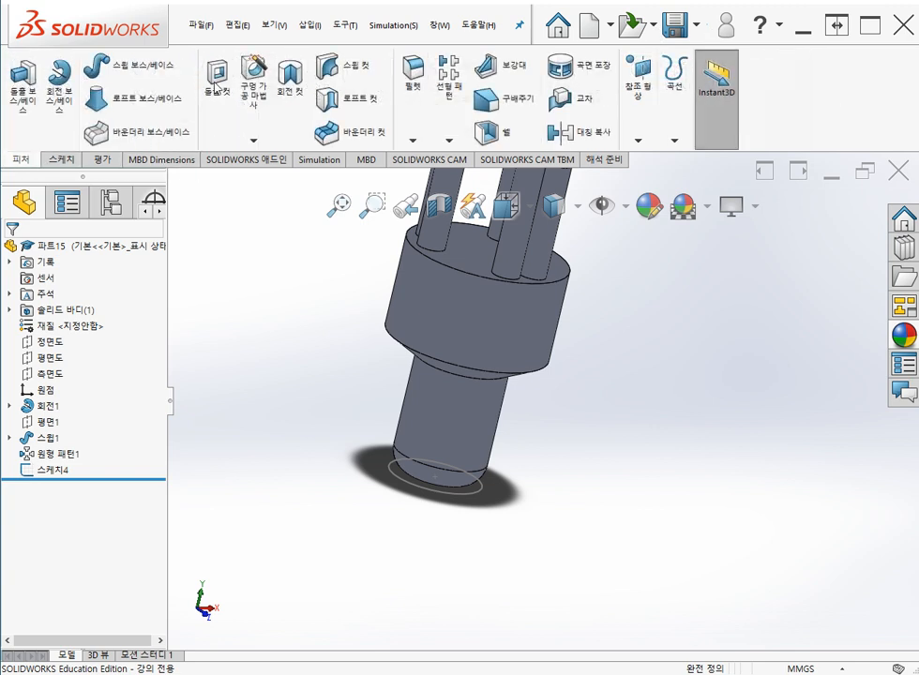
left_click(311, 26)
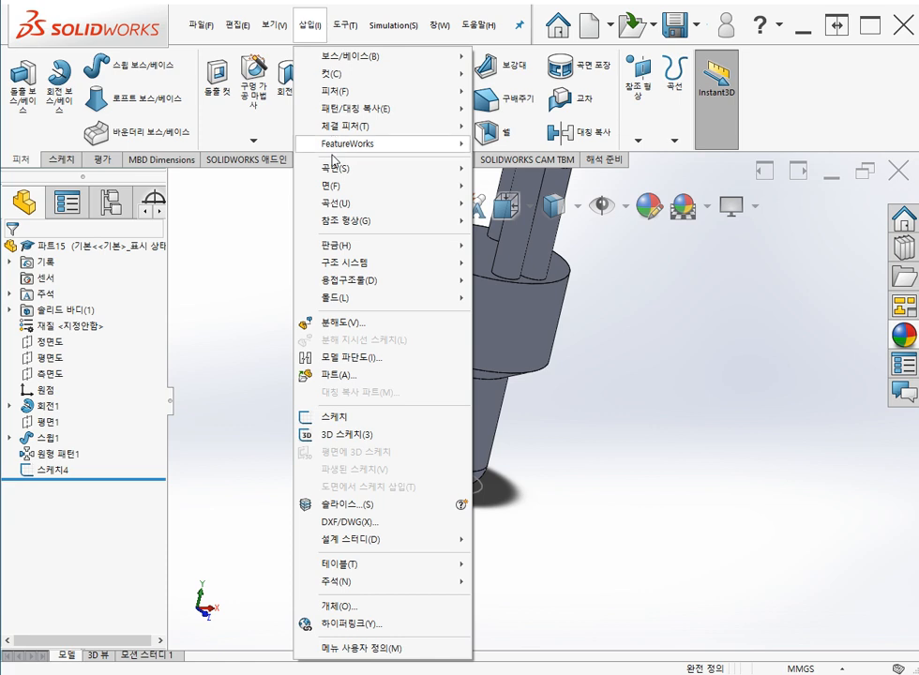
mouse_move(334, 207)
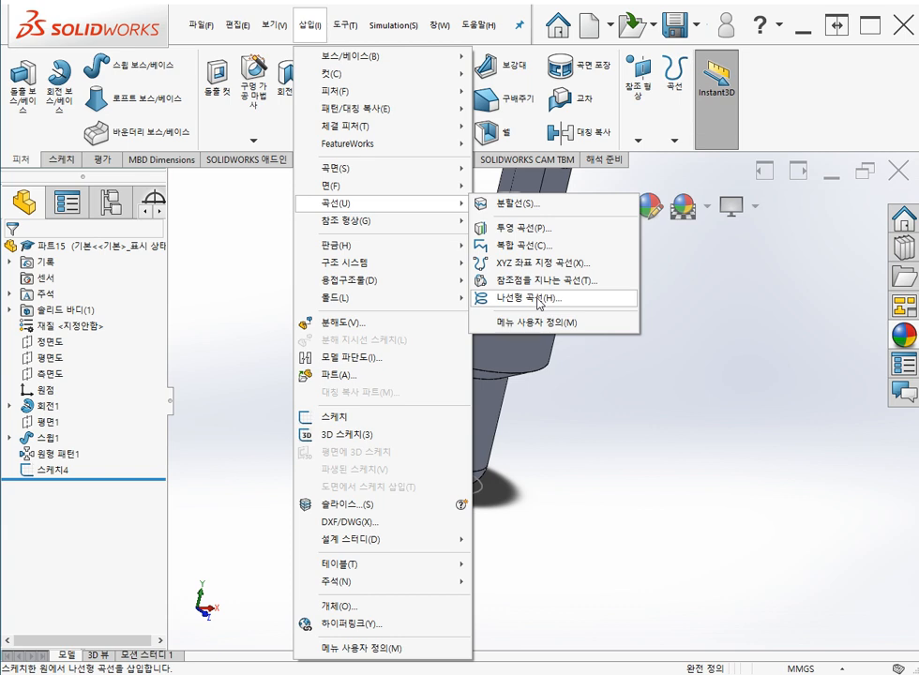
left_click(539, 303)
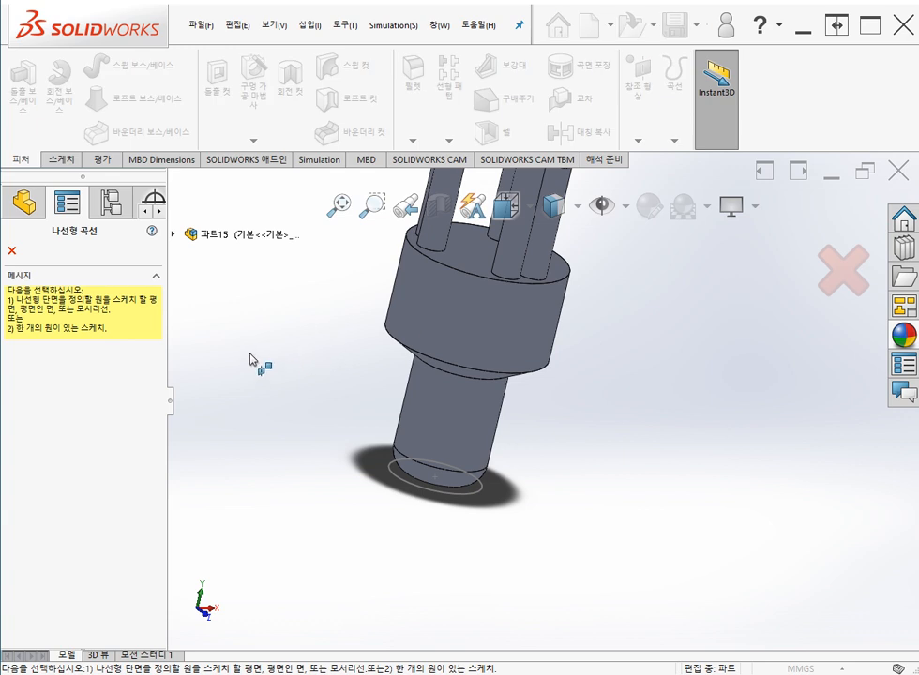
middle_click_drag(264, 357, 253, 386, "ctrl")
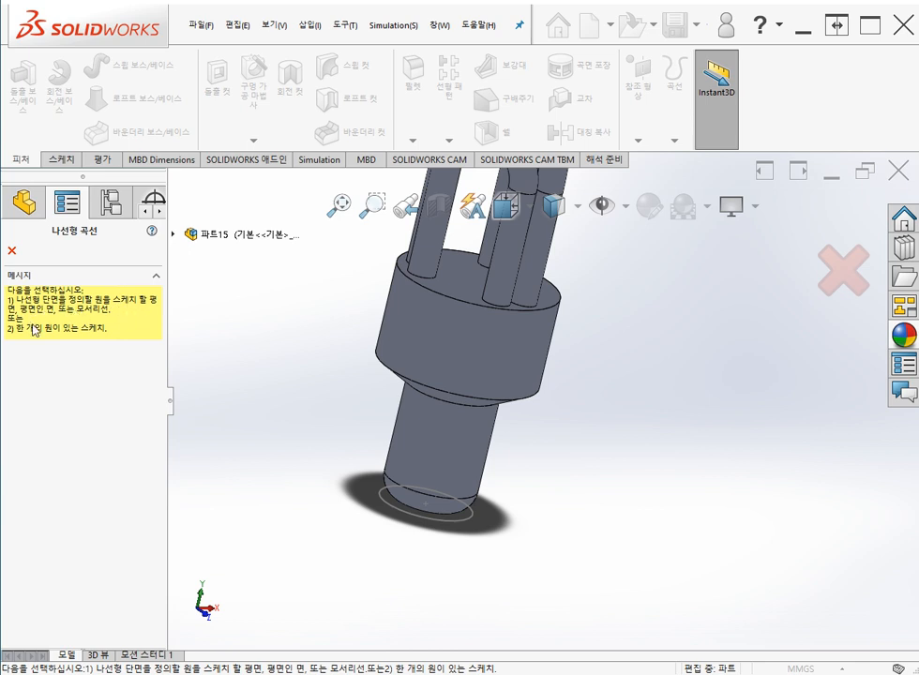
left_click(386, 511)
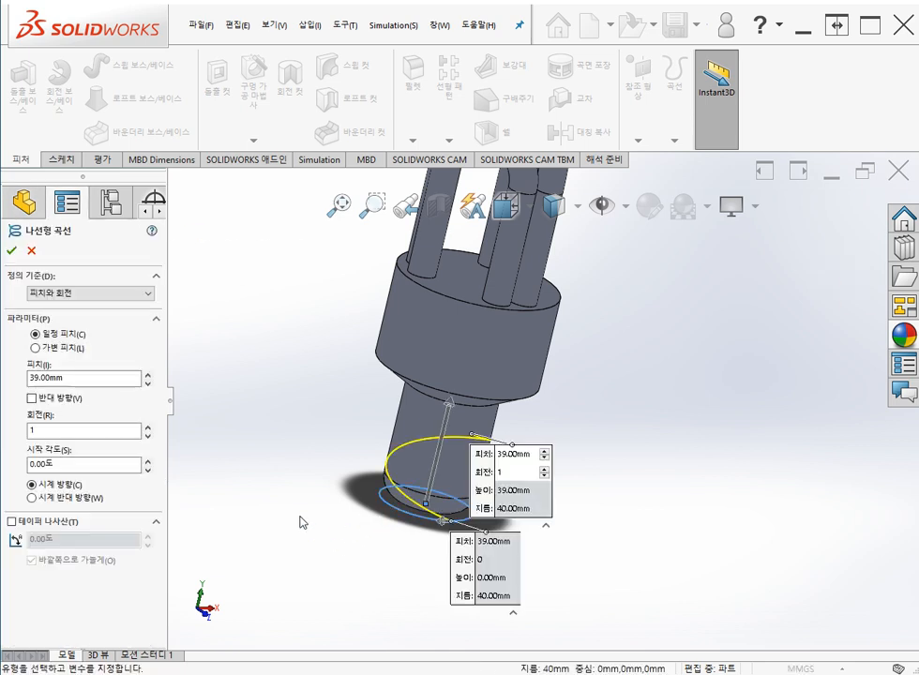
Move the parameter callout at the helix's upper end clear of the shank.
middle_click_drag(302, 521, 347, 510)
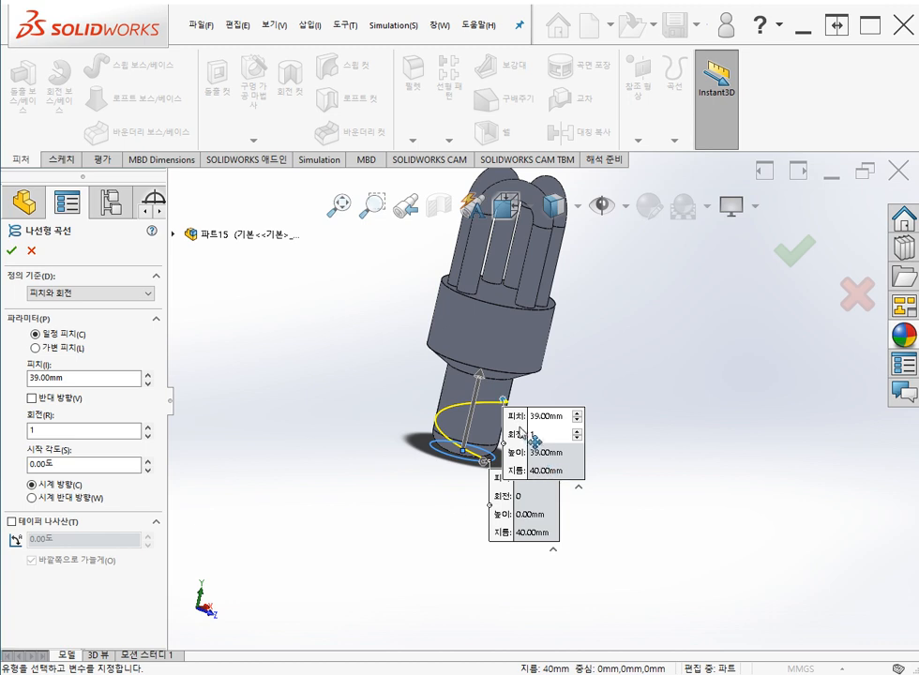
left_click_drag(509, 425, 338, 417)
middle_click_drag(495, 470, 453, 499)
scroll(509, 466, "down", 5)
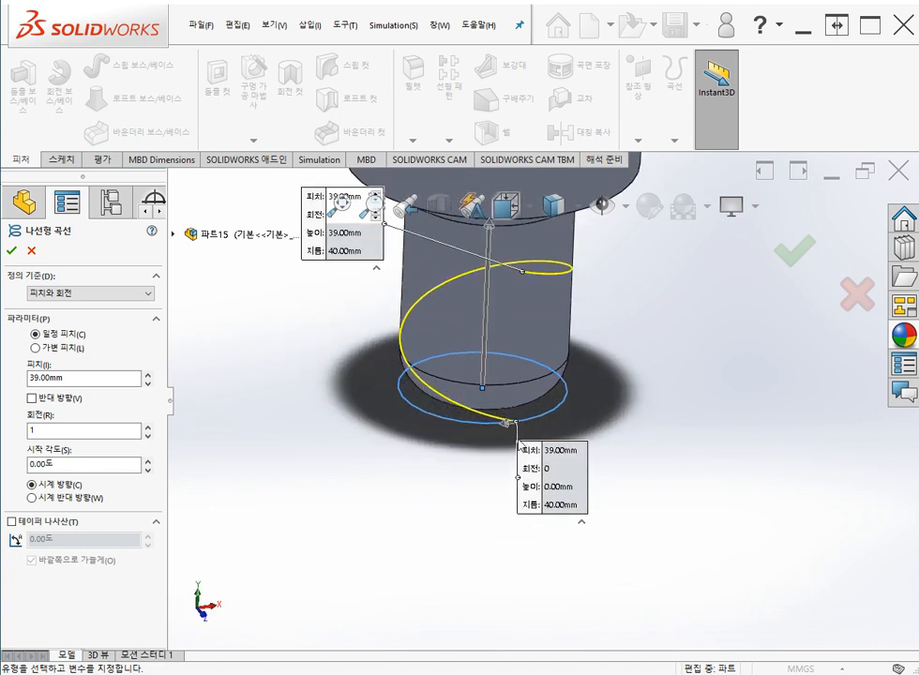
Set the helix's constant pitch to 10 mm.
left_click(54, 461)
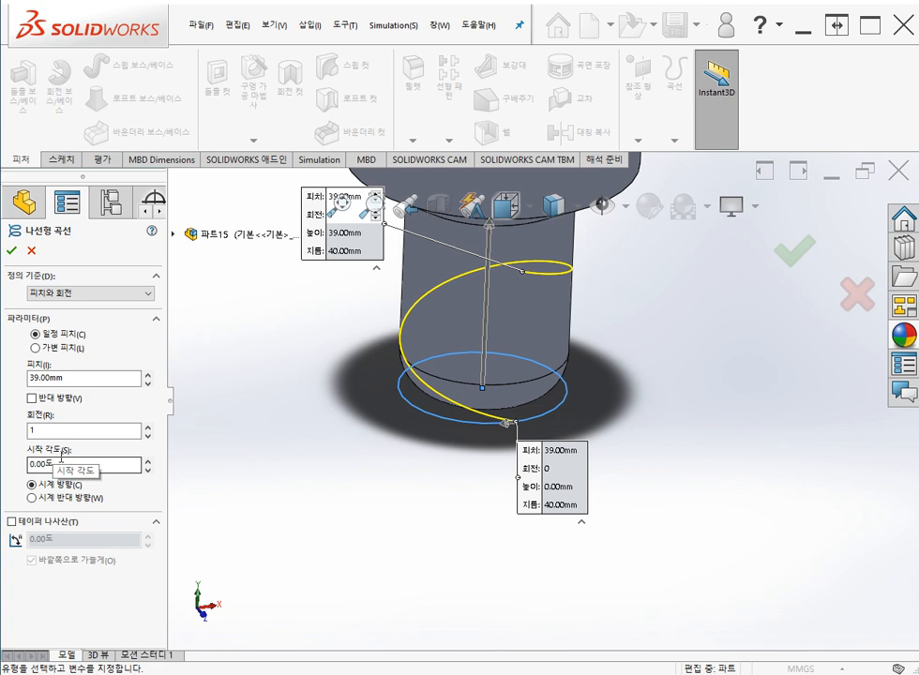
left_click(66, 378)
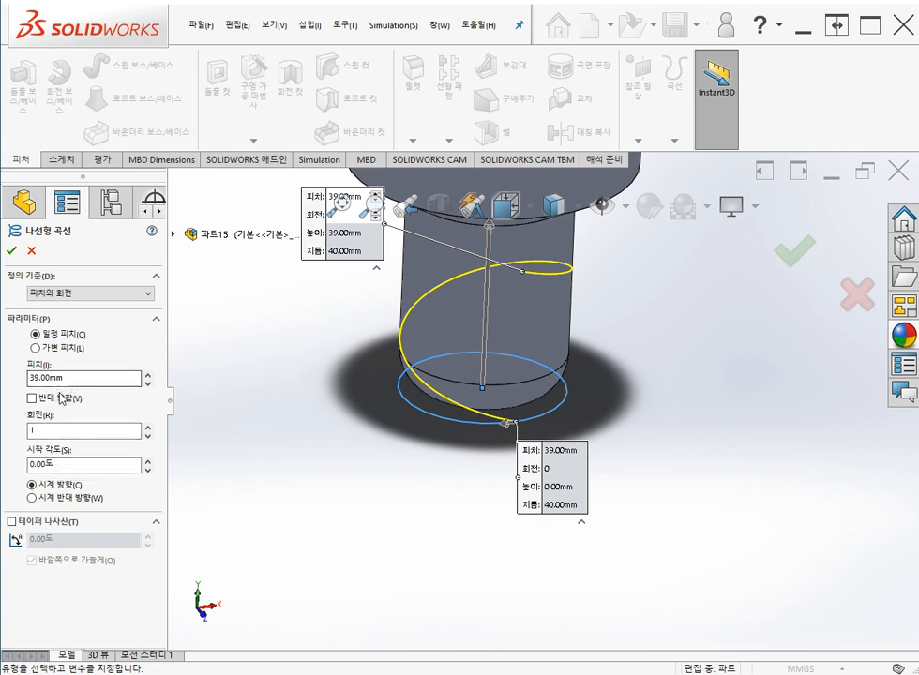
scroll(257, 425, "up", 1)
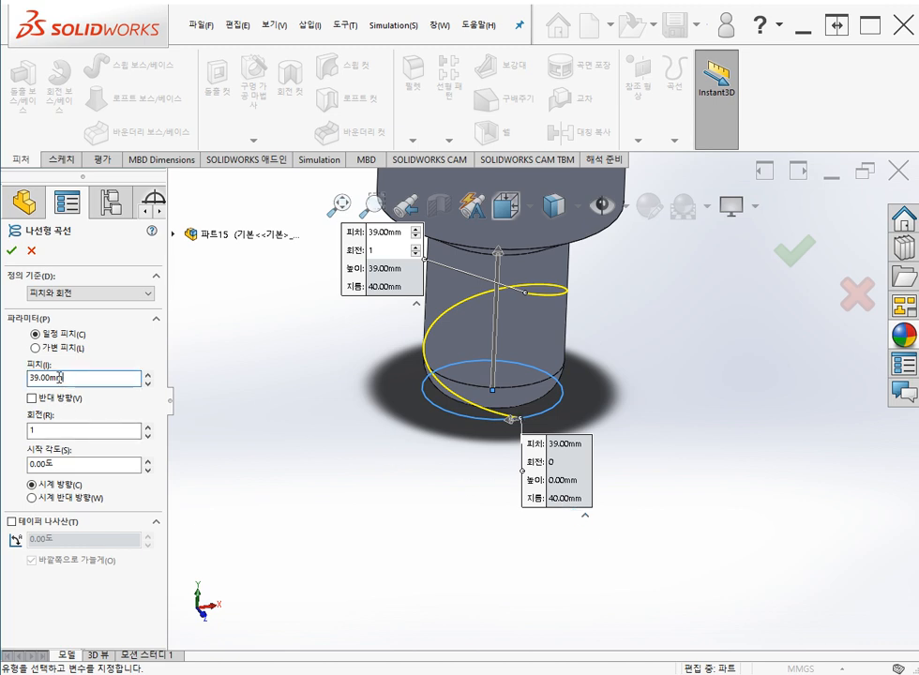
left_click_drag(66, 378, 21, 381)
type("10")
key("Return")
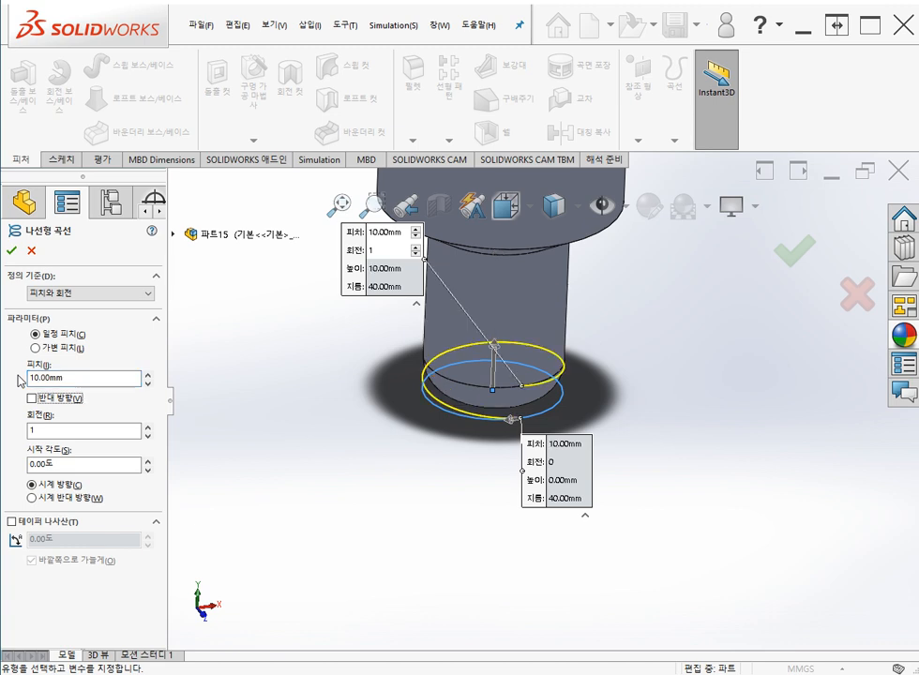
Set the helix to 4 revolutions with a clockwise direction and 0° start angle, and complete it.
left_click_drag(28, 430, 14, 432)
type("4")
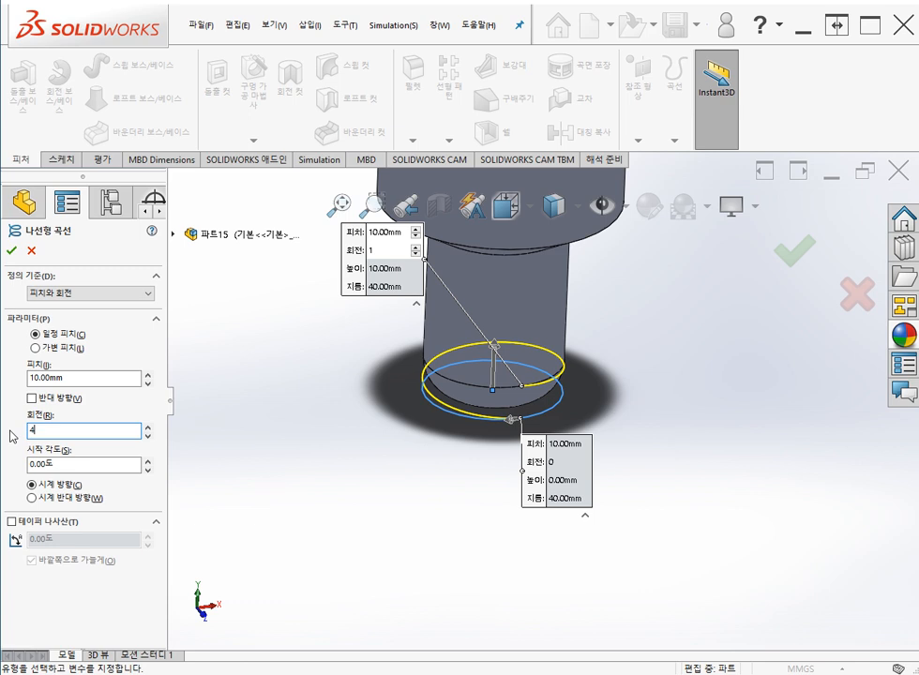
key("Tab")
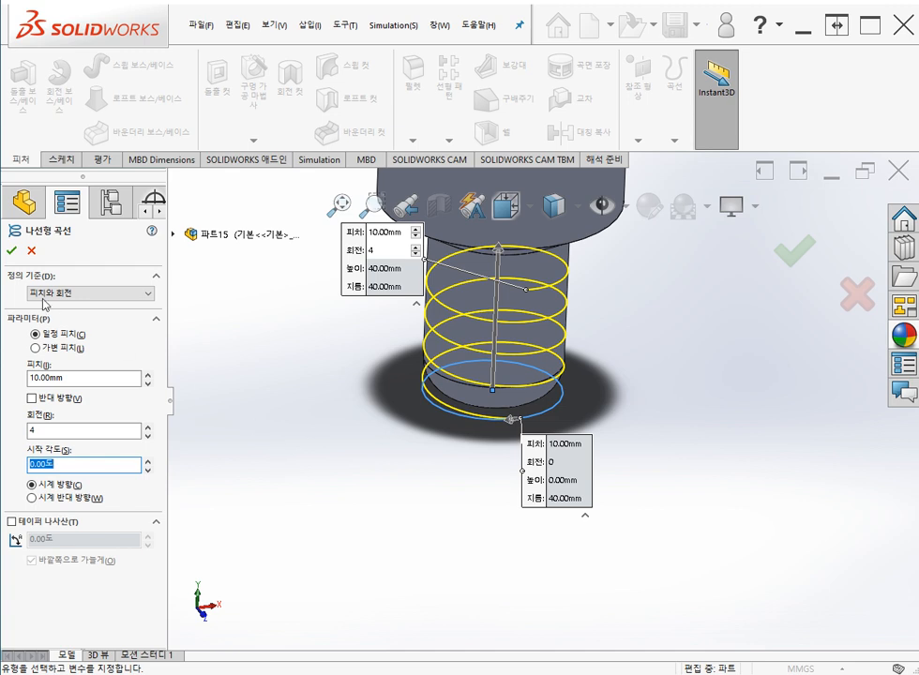
left_click(12, 250)
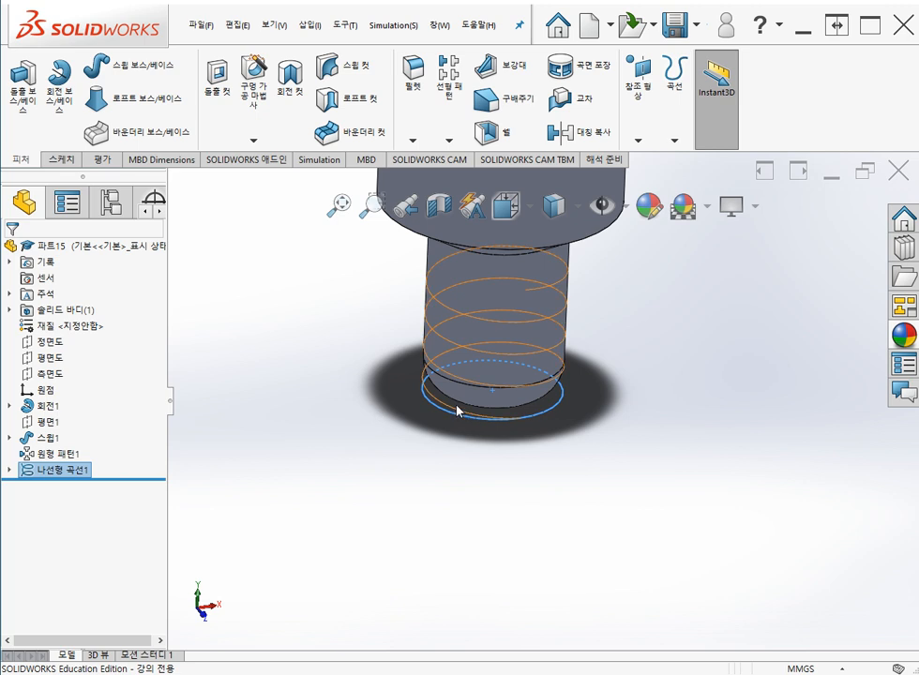
Start a sketch on the right plane (측면도), focused on the helix's lower start point beside the shank.
middle_click_drag(395, 407, 387, 484)
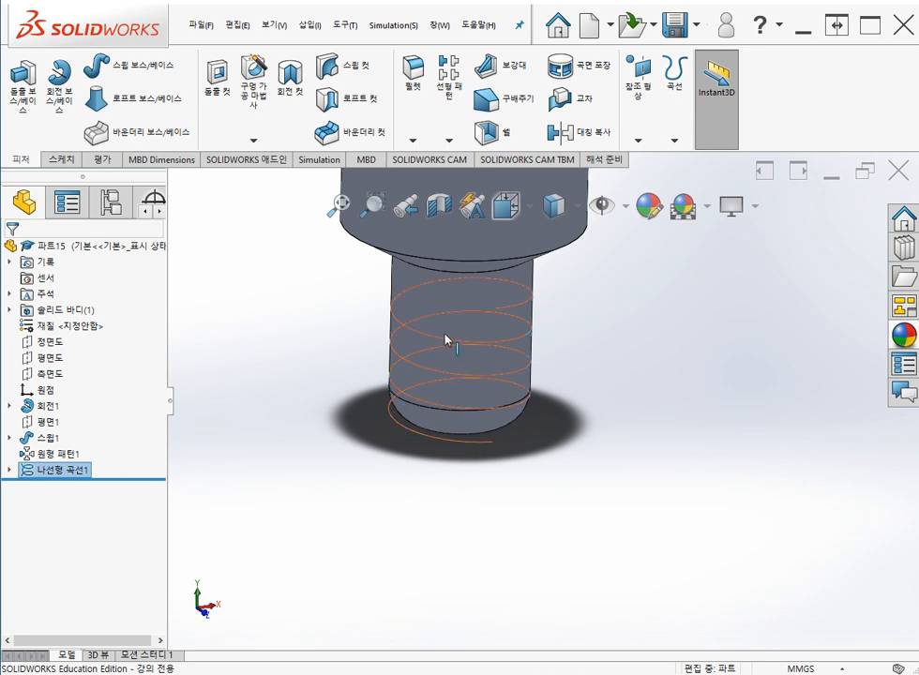
left_click(379, 398)
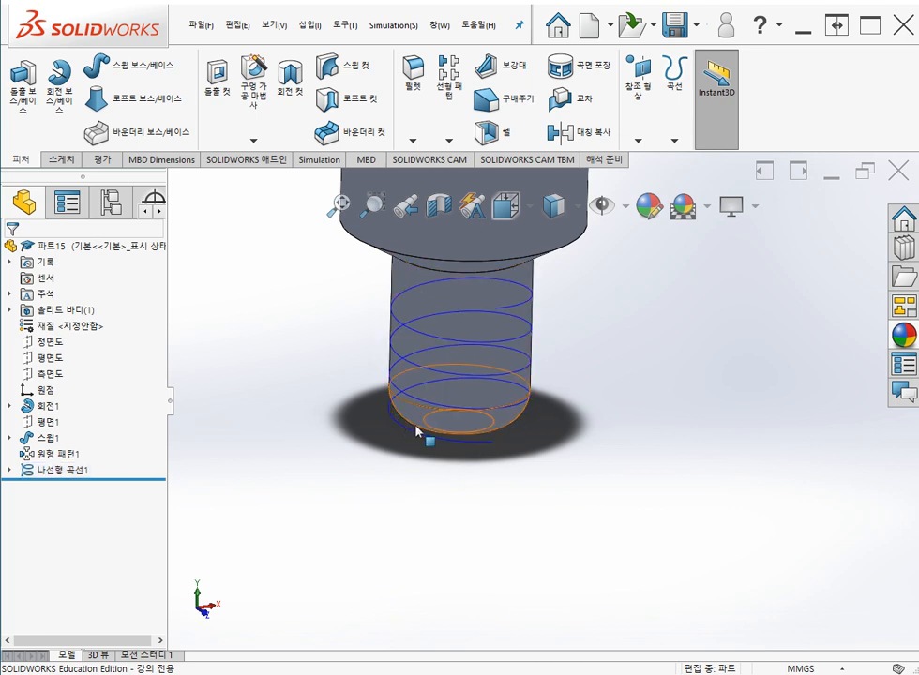
middle_click_drag(345, 445, 318, 439)
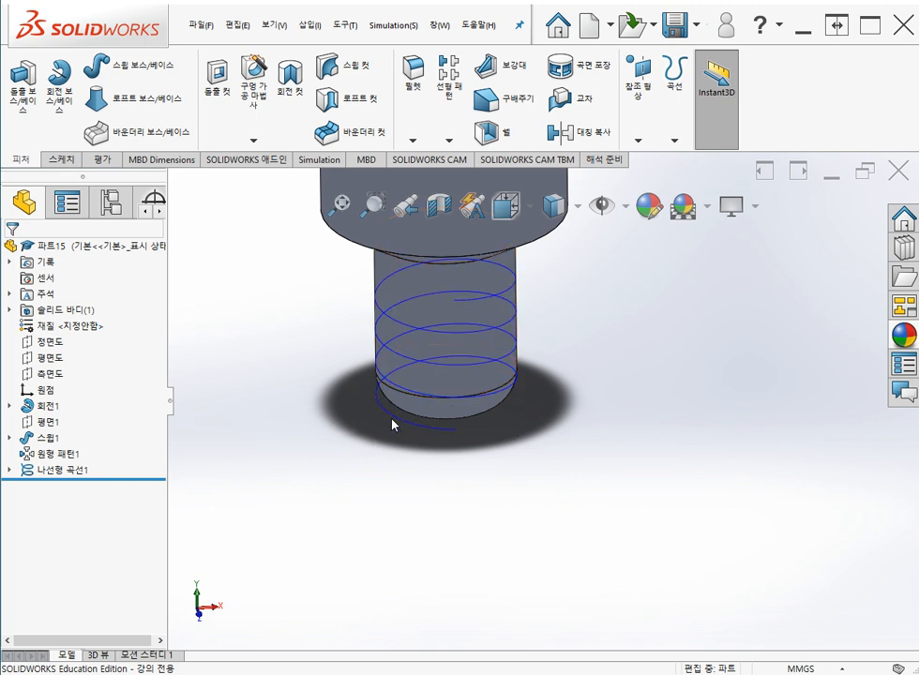
middle_click_drag(405, 496, 486, 507)
middle_click_drag(420, 516, 498, 544)
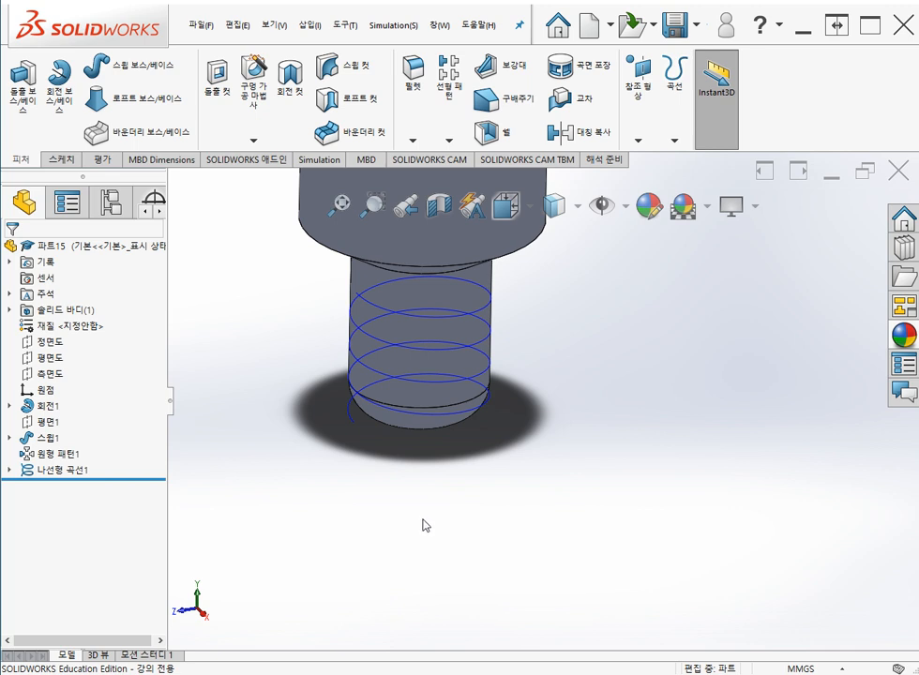
left_click(60, 381)
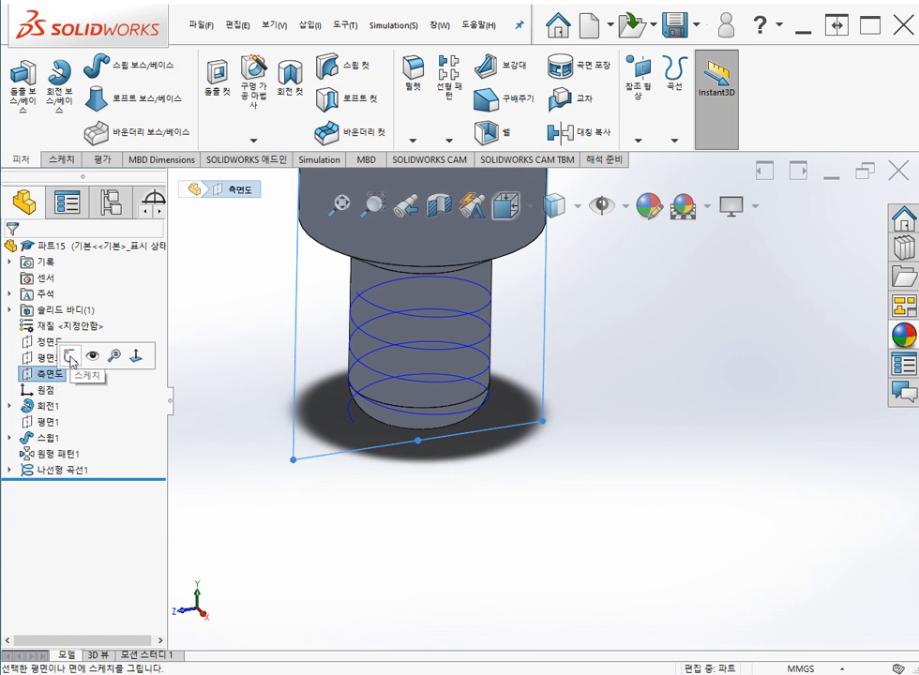
left_click(71, 359)
scroll(380, 508, "down", 5)
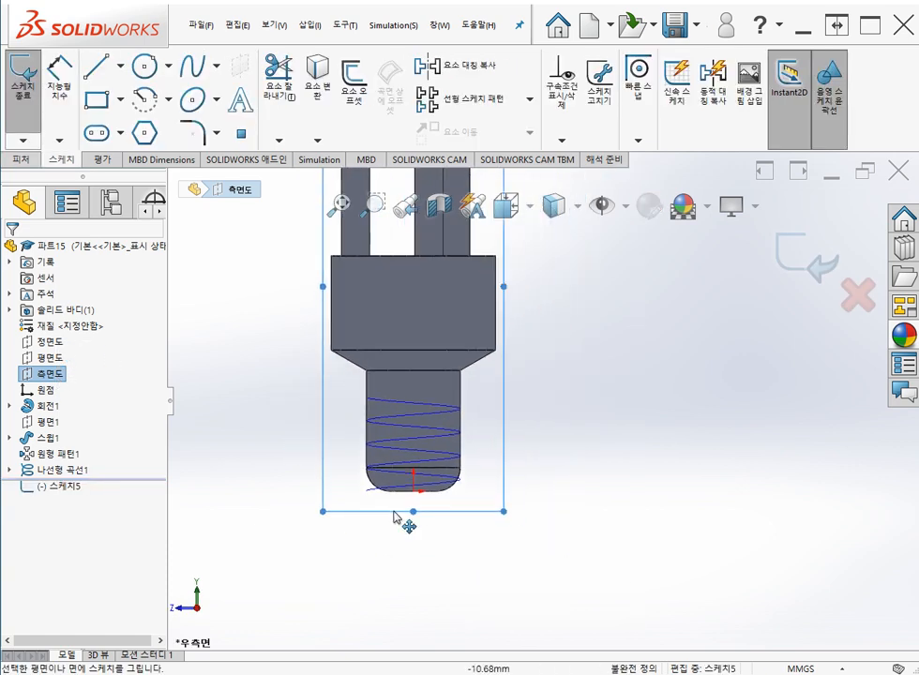
middle_click_drag(350, 453, 363, 460, "ctrl")
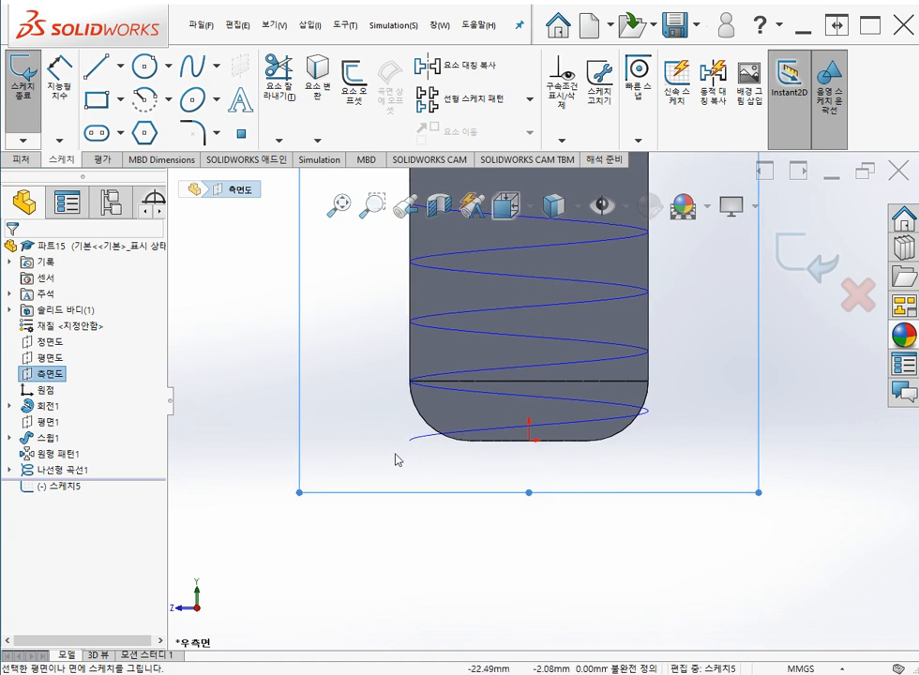
Sketch a circle about 6.2 mm in diameter outside the shank, near the helix's lower start point.
left_click(144, 64)
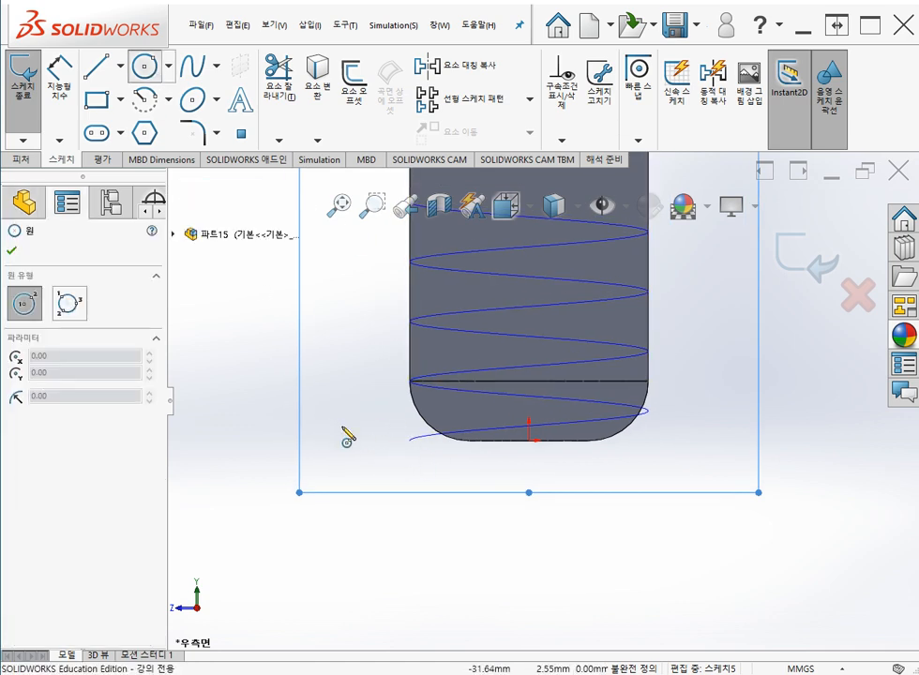
left_click(344, 424)
left_click(355, 438)
key("Escape")
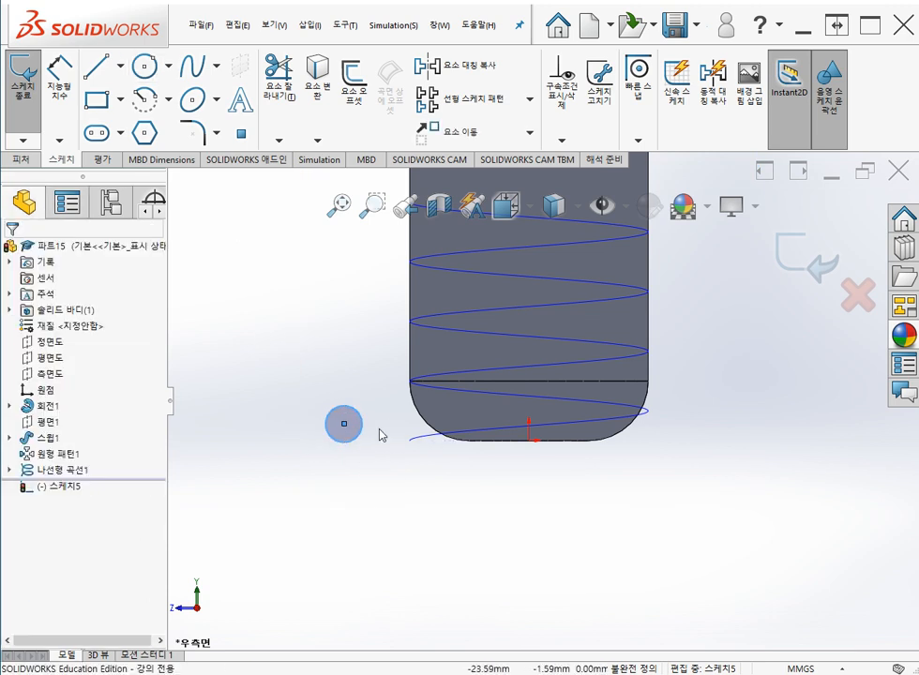
Dimension the circle beside the helix start with a diameter of 7 mm.
left_click(75, 77)
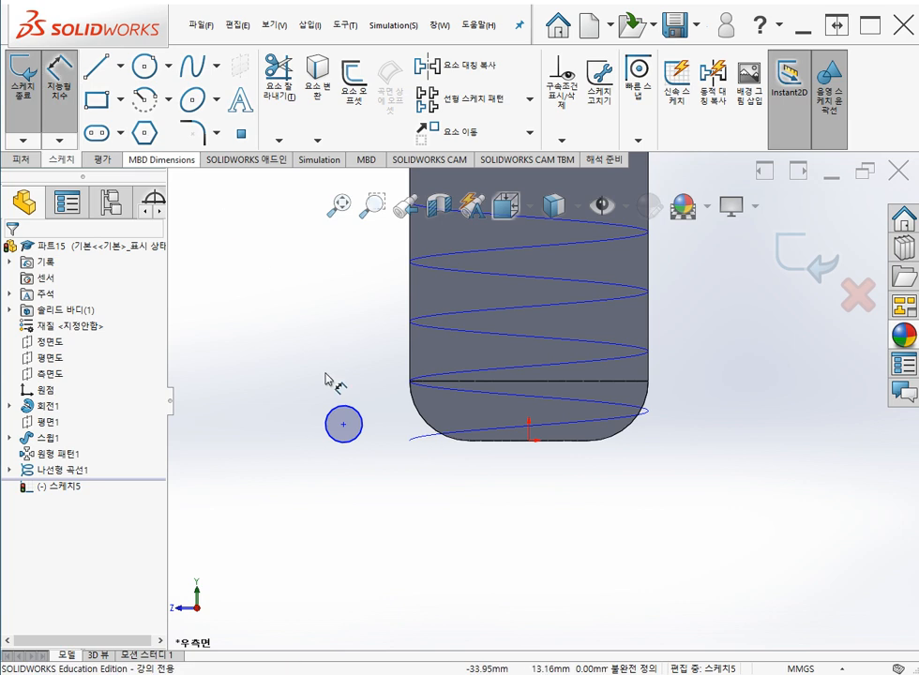
left_click(340, 407)
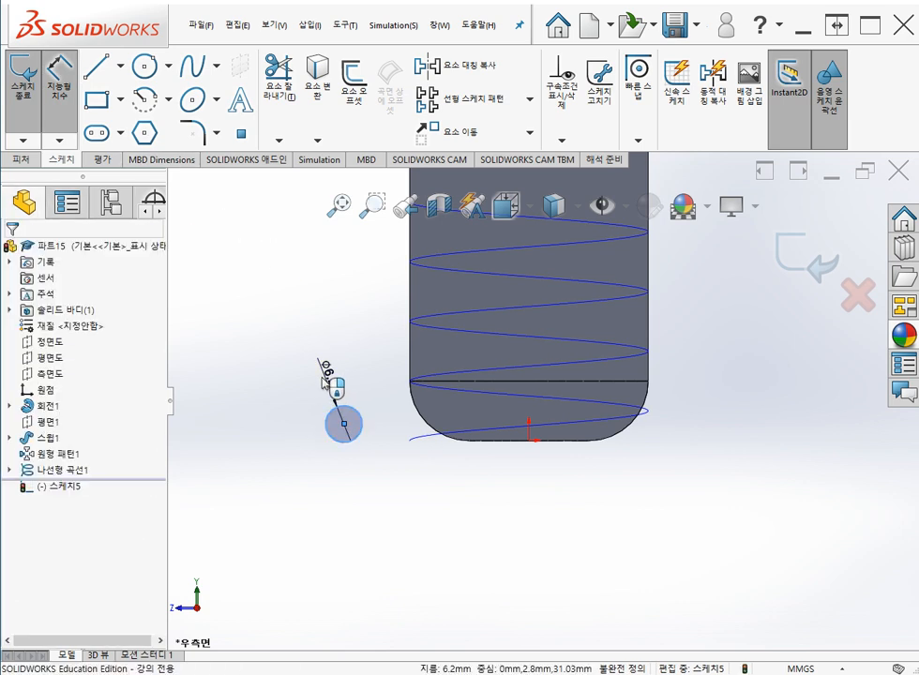
left_click(329, 379)
type("7")
key("Return")
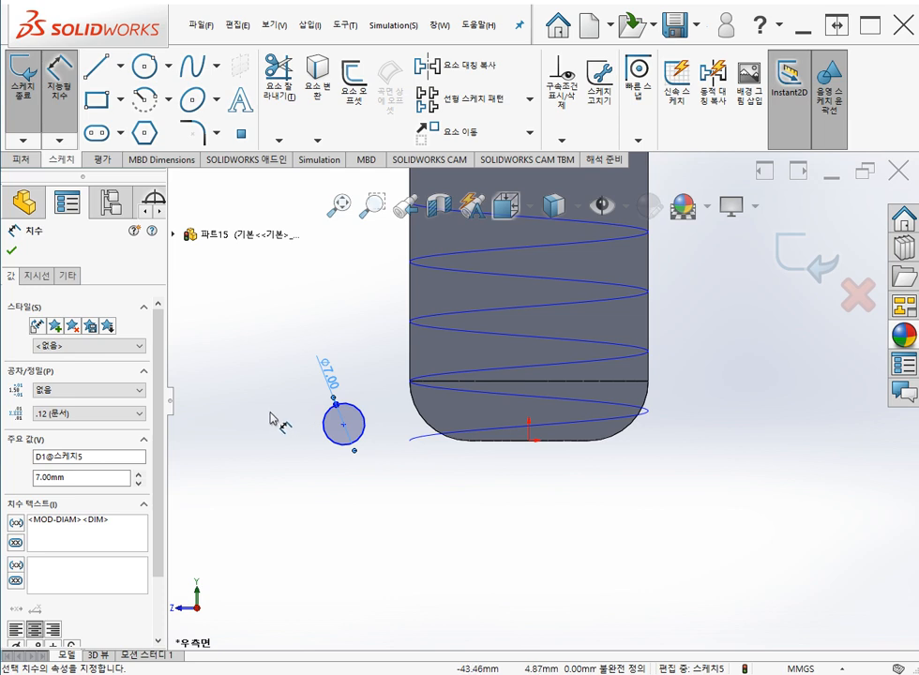
middle_click_drag(272, 420, 282, 426)
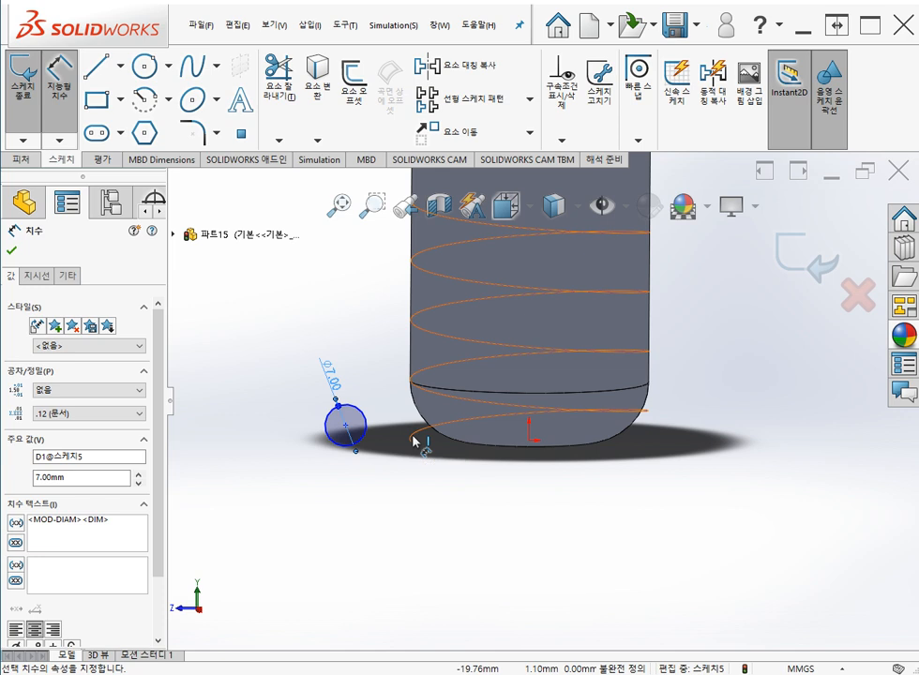
Add a Pierce relation (관통) between the 7 mm circle's center and the helix, and finish the sketch.
left_click(13, 252)
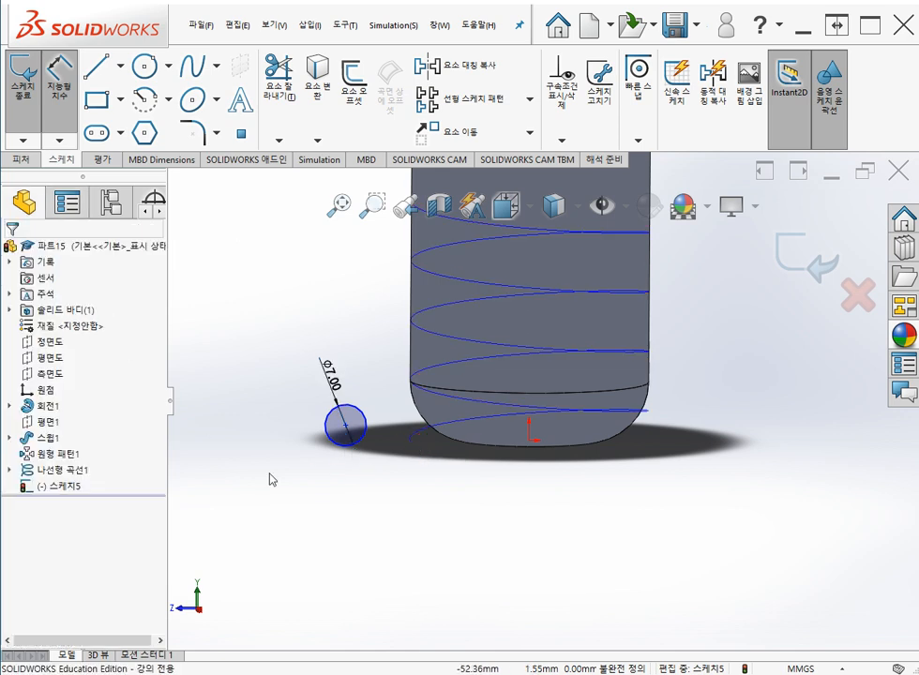
key("Escape")
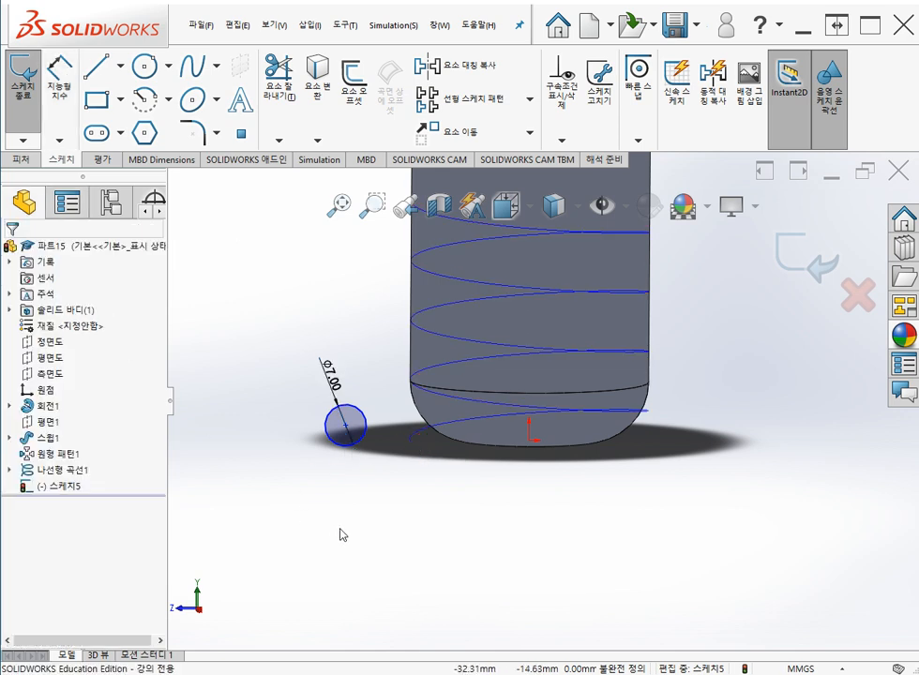
left_click(346, 426)
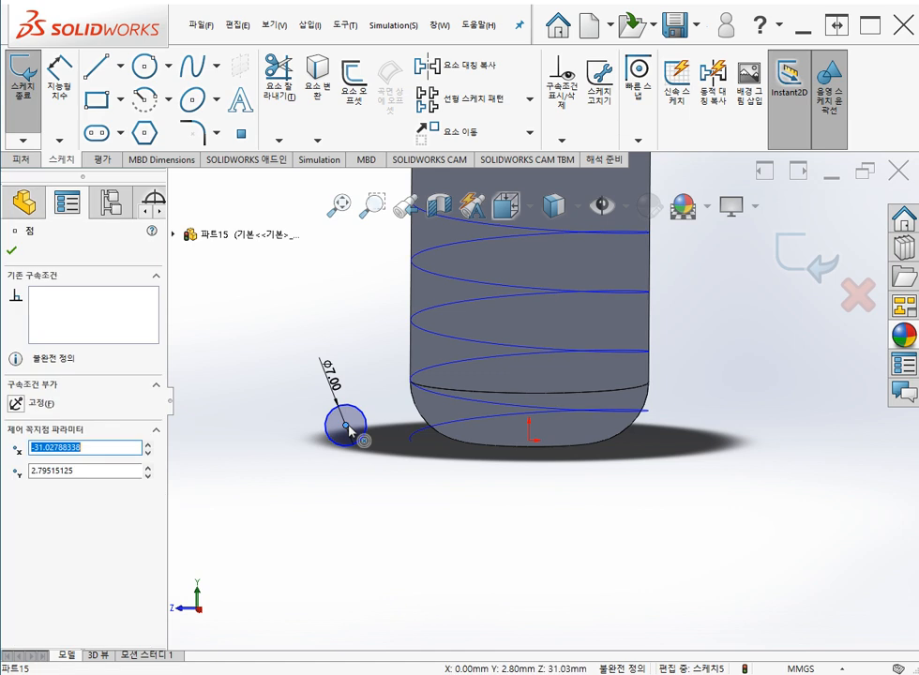
left_click(416, 437, "ctrl")
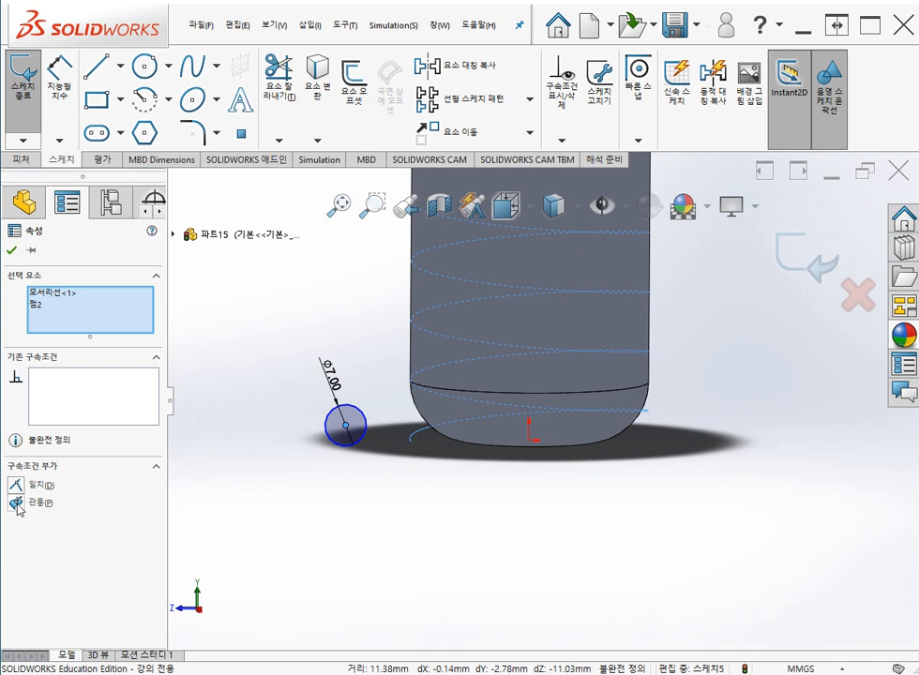
left_click(18, 504)
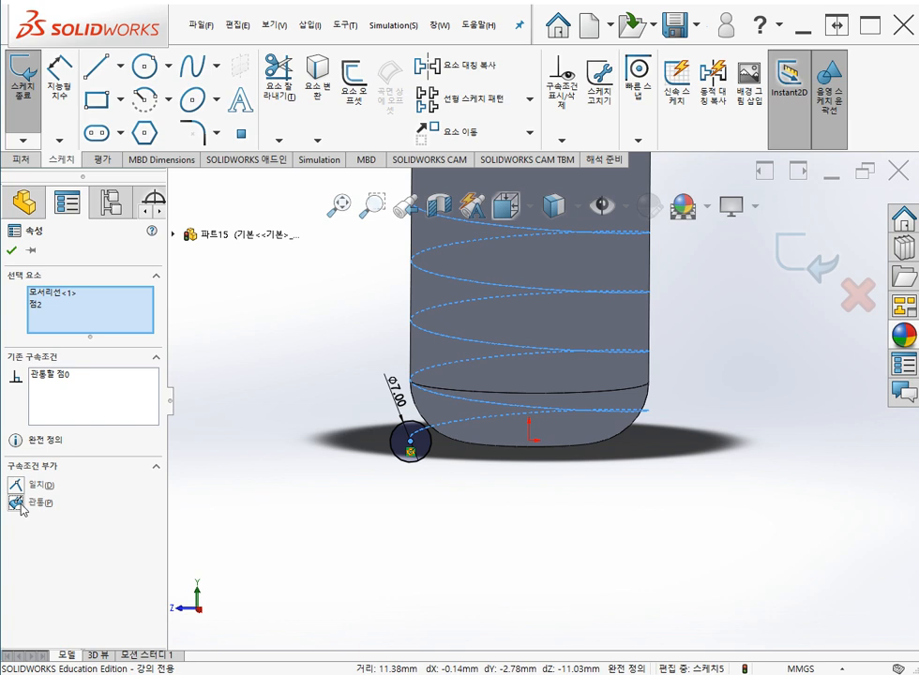
left_click(12, 250)
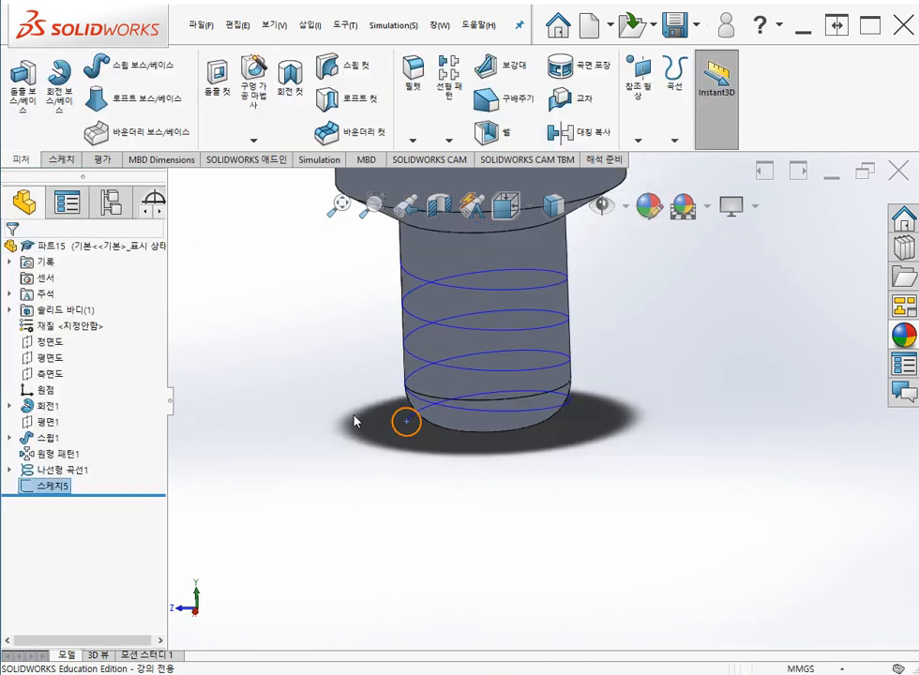
Create a swept cut on the shank using the 7 mm circle sketch as the profile and the helix as the path.
scroll(363, 424, "down", 3)
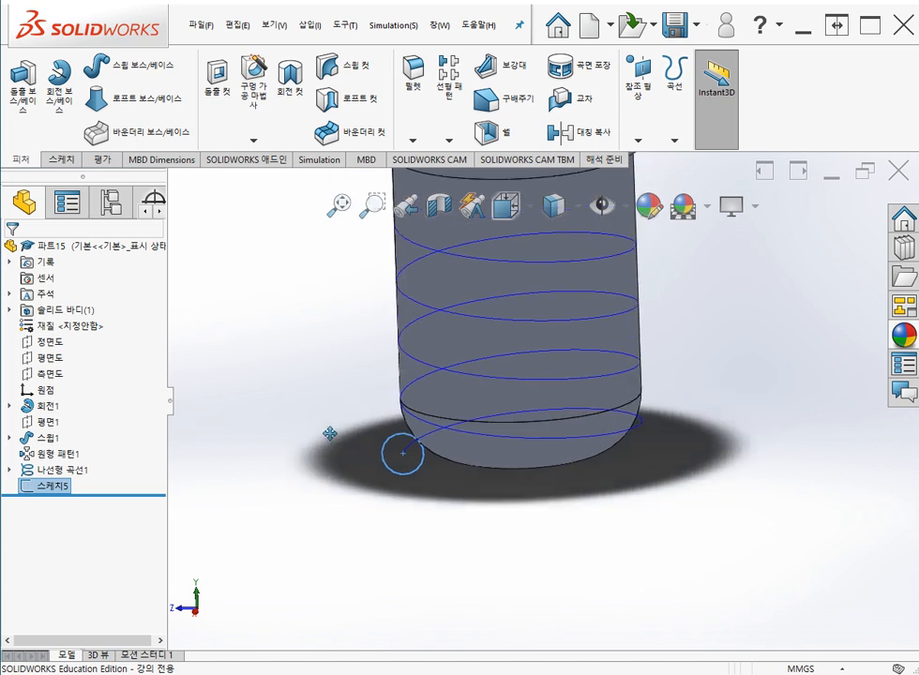
middle_click_drag(316, 406, 300, 417, "ctrl")
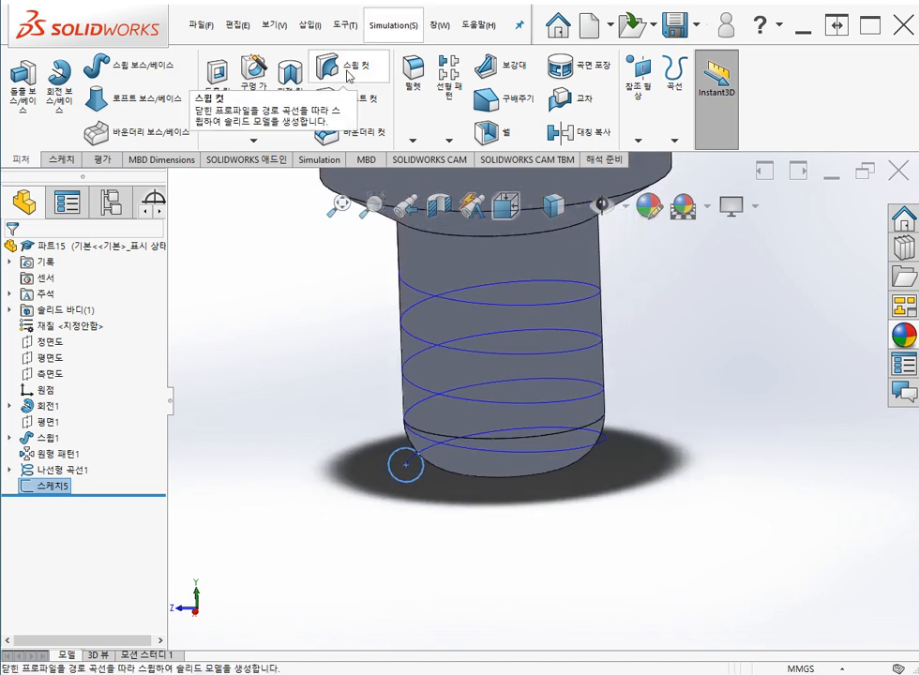
left_click(355, 73)
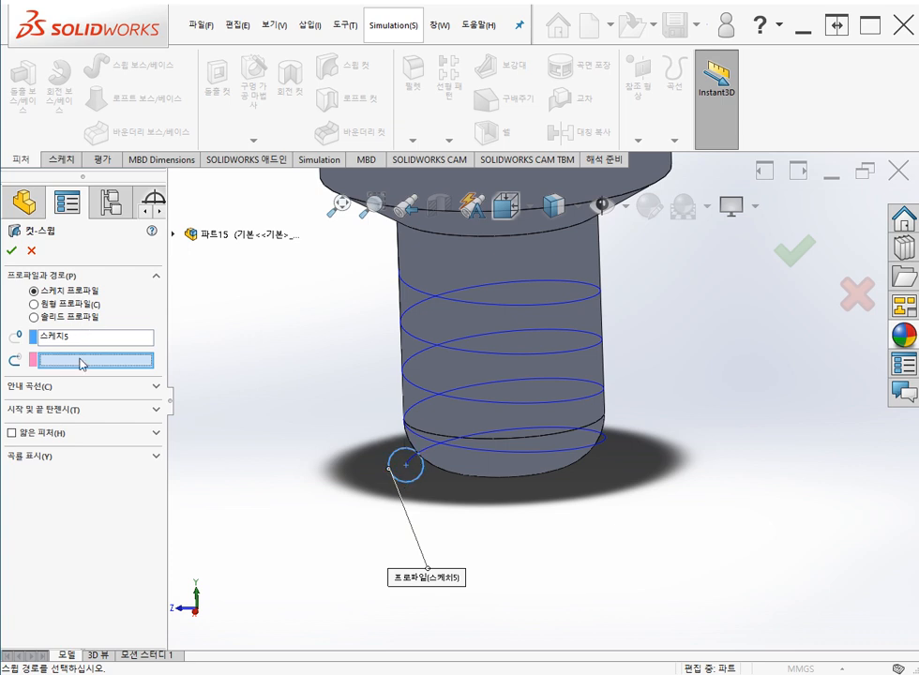
left_click(430, 456)
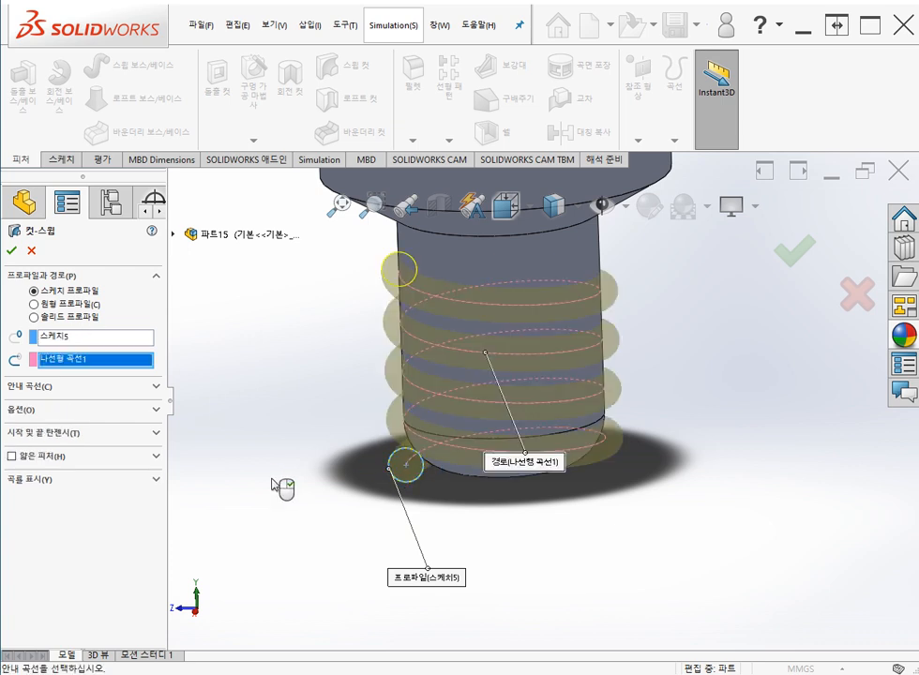
middle_click_drag(282, 470, 305, 467)
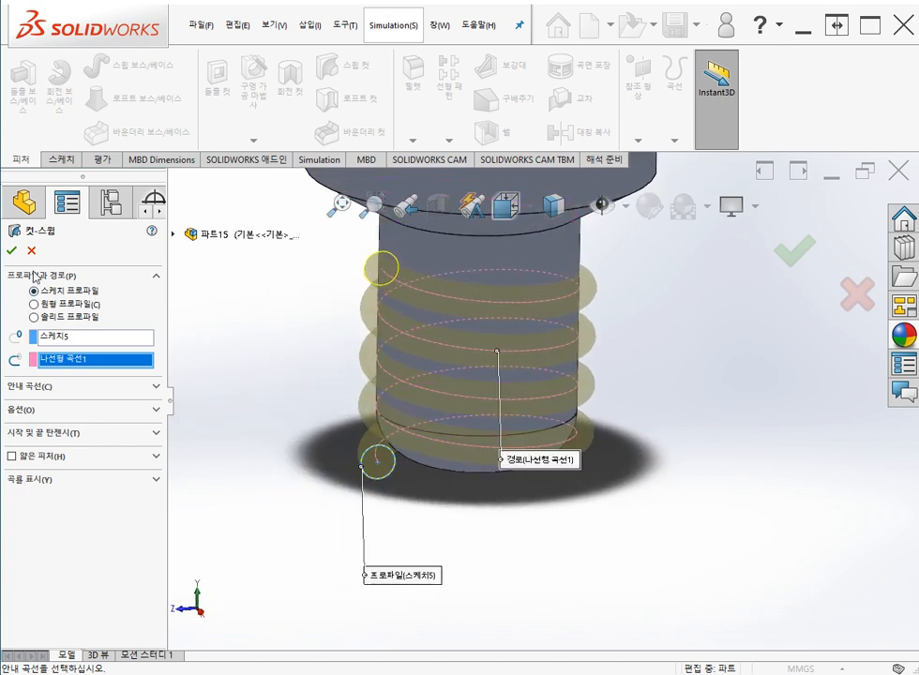
left_click(11, 250)
left_click(280, 426)
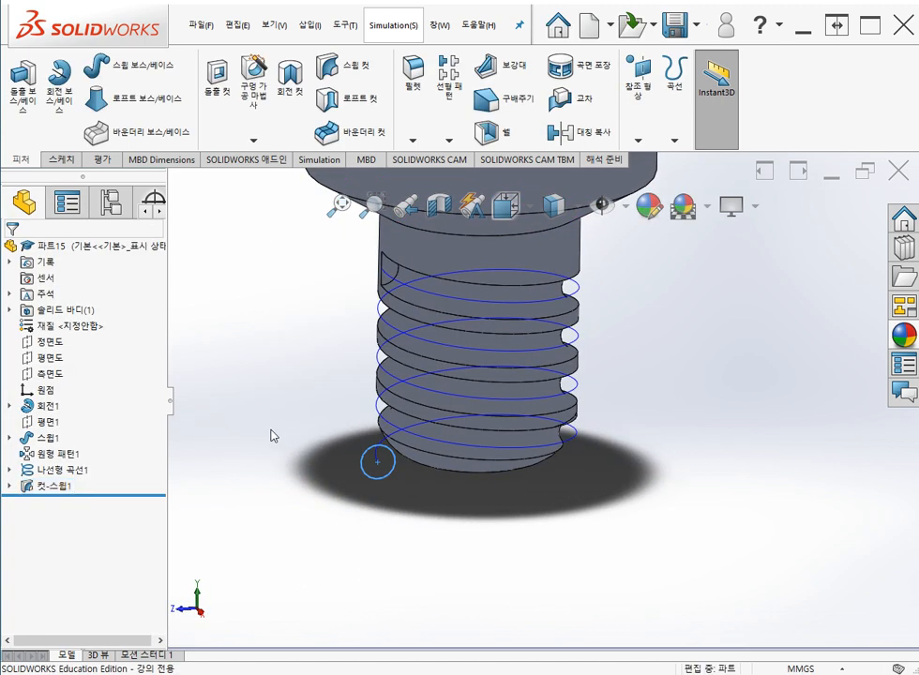
Hide the helix curve (나선형 곡선1) and bring the whole part into view.
middle_click_drag(296, 477, 264, 502)
left_click(285, 474)
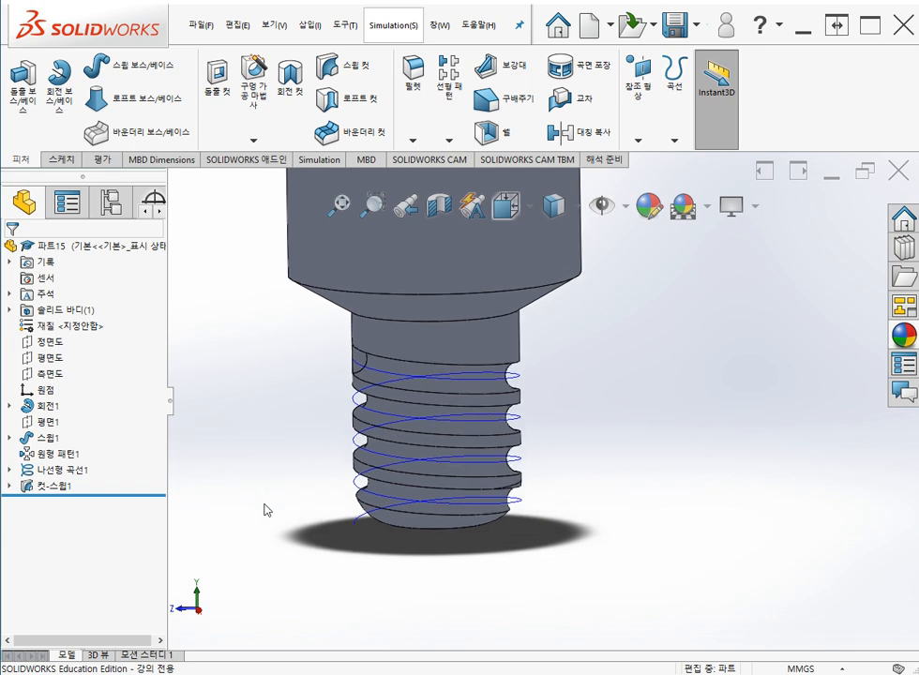
scroll(263, 503, "up", 1)
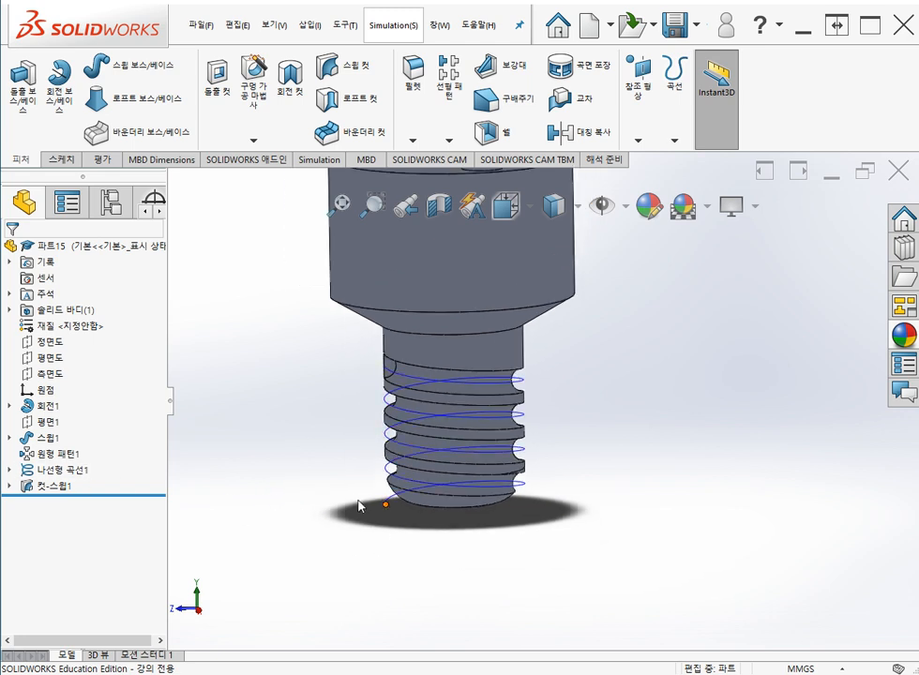
left_click(60, 470)
left_click(242, 503)
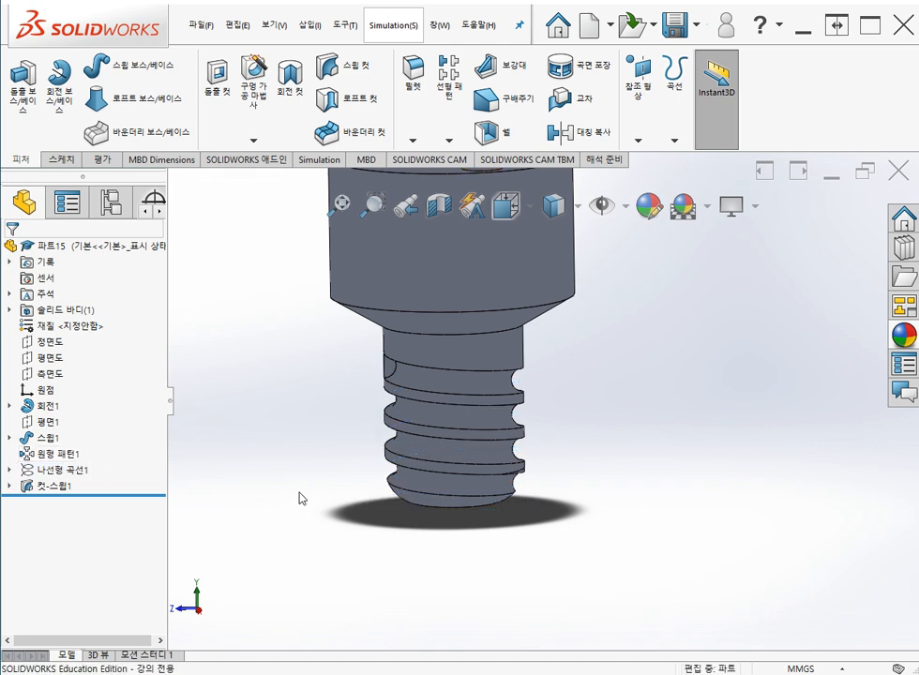
middle_click_drag(301, 498, 289, 546, "ctrl")
scroll(289, 546, "up", 3)
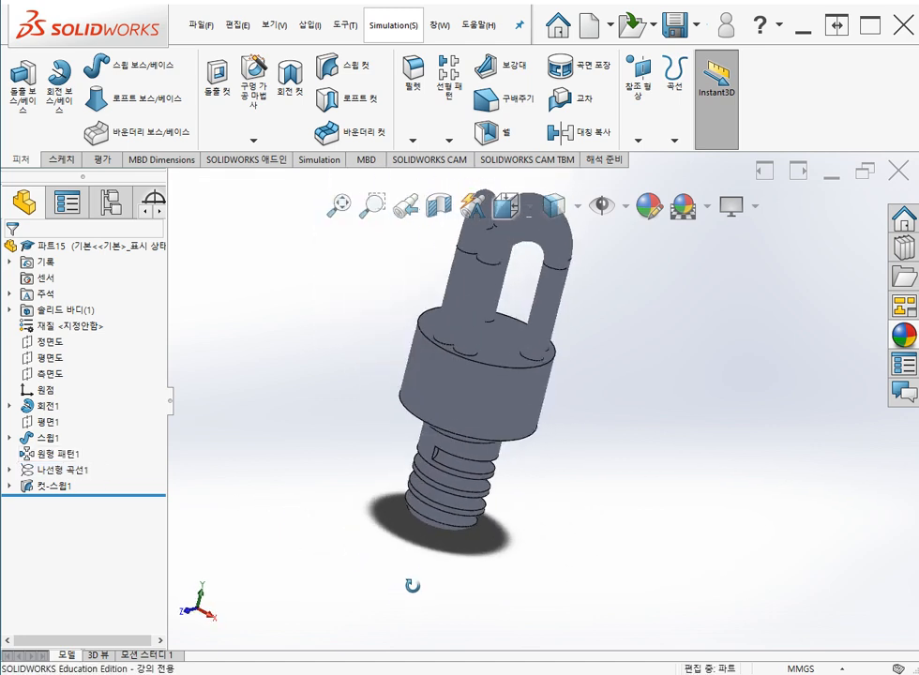